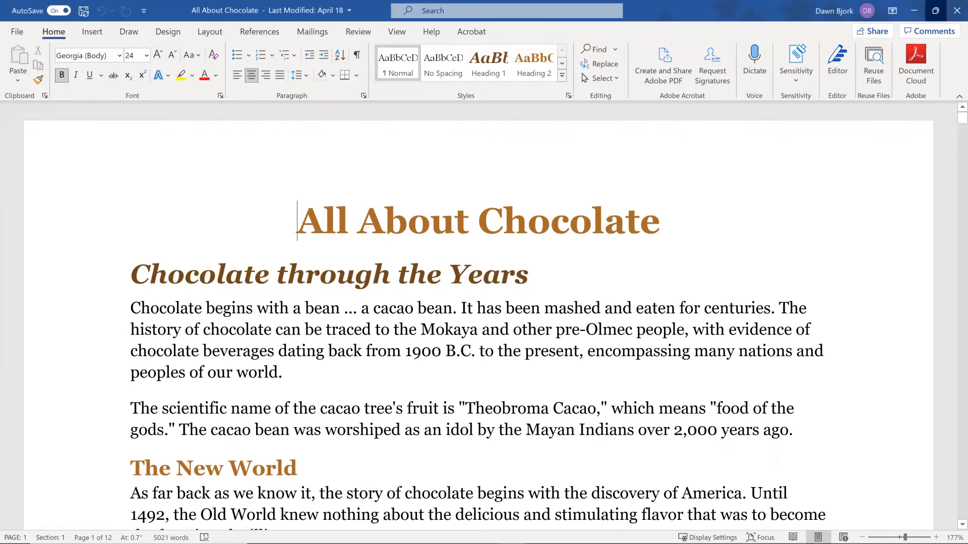
# Restore the document window from full screen and enlarge it nearly to the screen's width, leaving its status bar clear of the screen edge
pyautogui.click(935, 11)
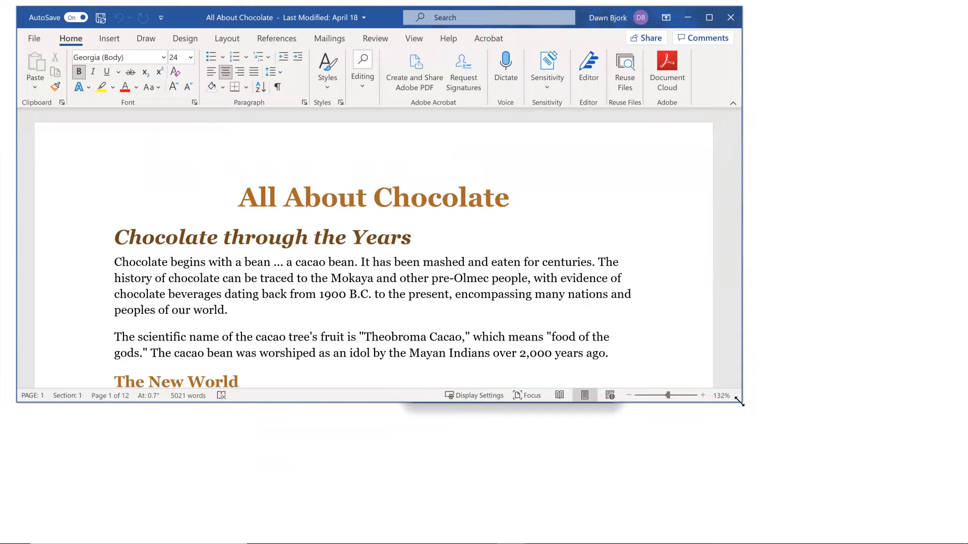
pyautogui.moveTo(739, 402); pyautogui.dragTo(961, 498)
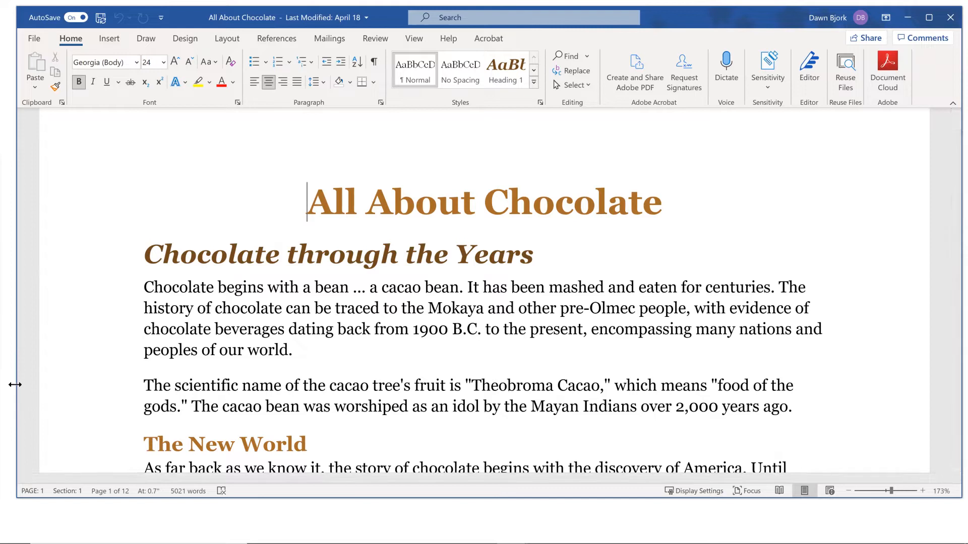
pyautogui.moveTo(15, 385); pyautogui.dragTo(2, 385)
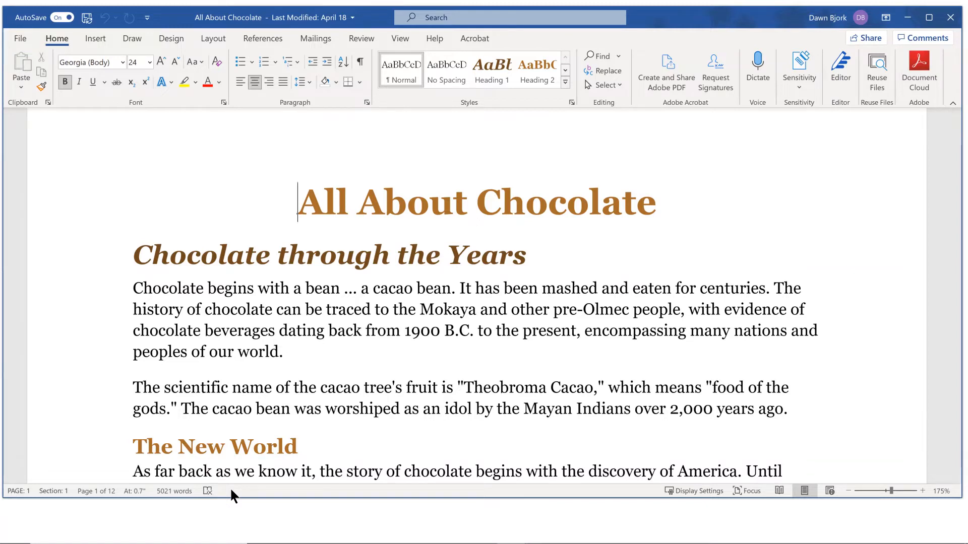
# Customize the status bar to also show the Caps Lock and Track Changes indicators
pyautogui.rightClick(231, 490)
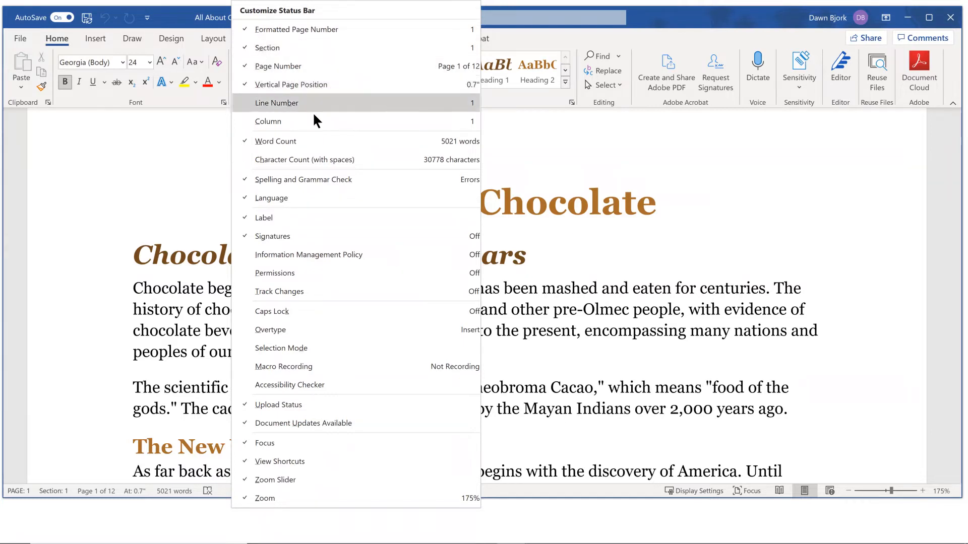
pyautogui.click(246, 311)
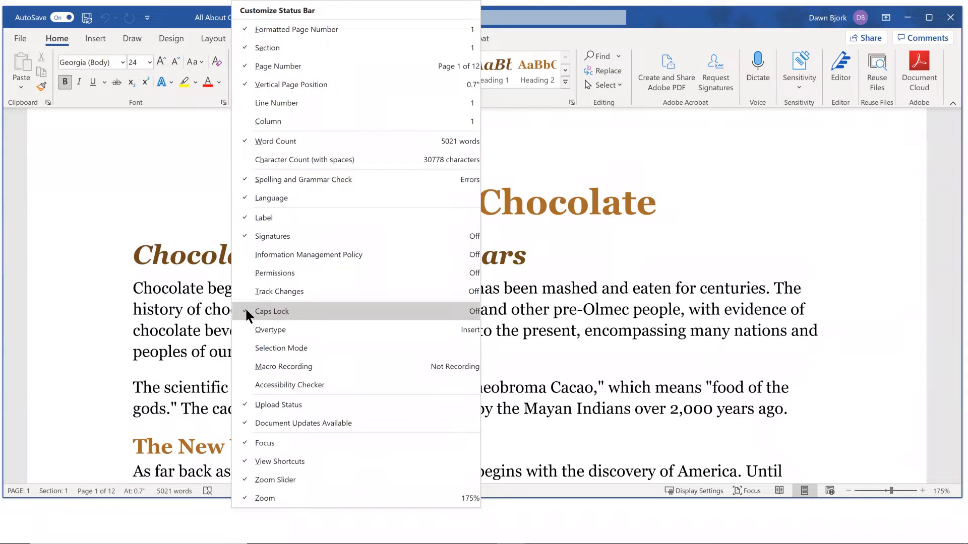
pyautogui.click(245, 291)
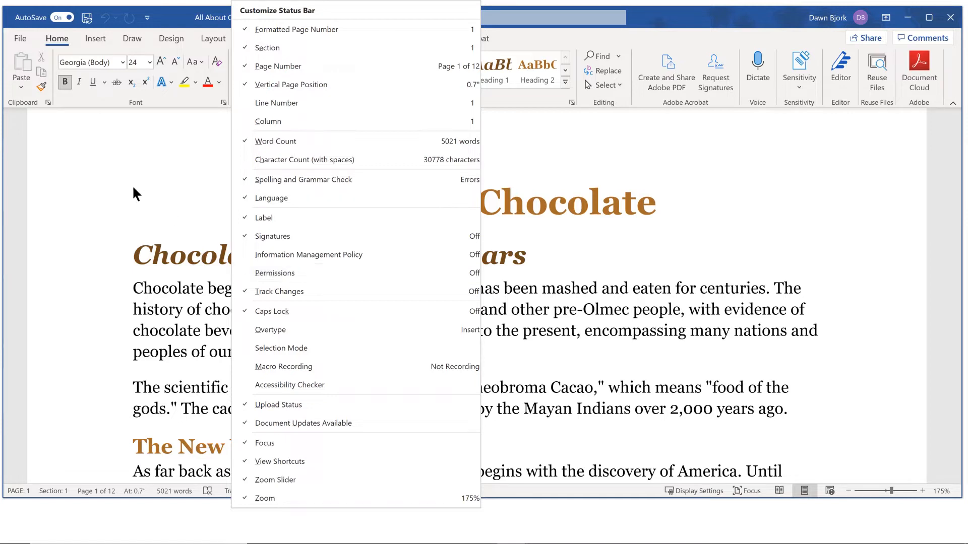
pyautogui.click(157, 193)
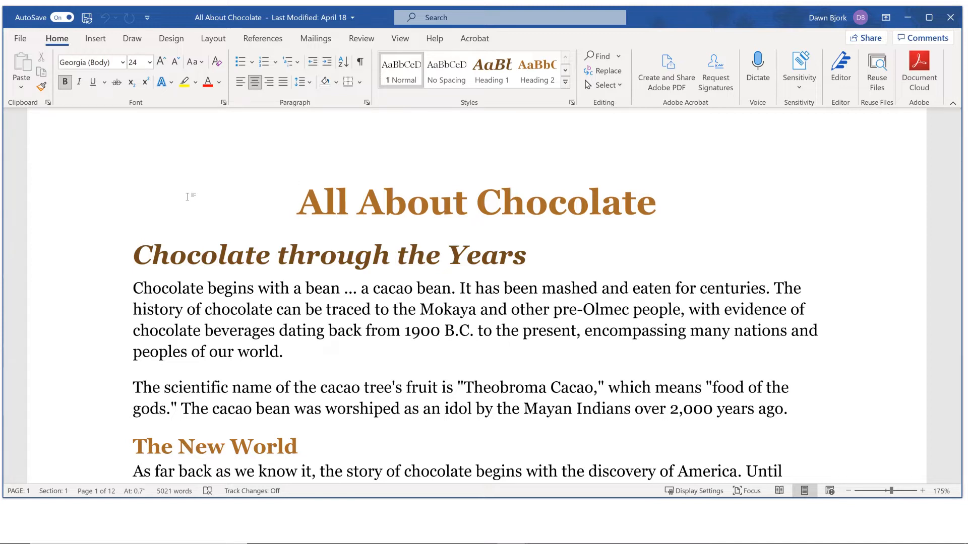
# Jump to the end of the All About Chocolate document and back to its beginning
pyautogui.hotkey('ctrl', 'End')
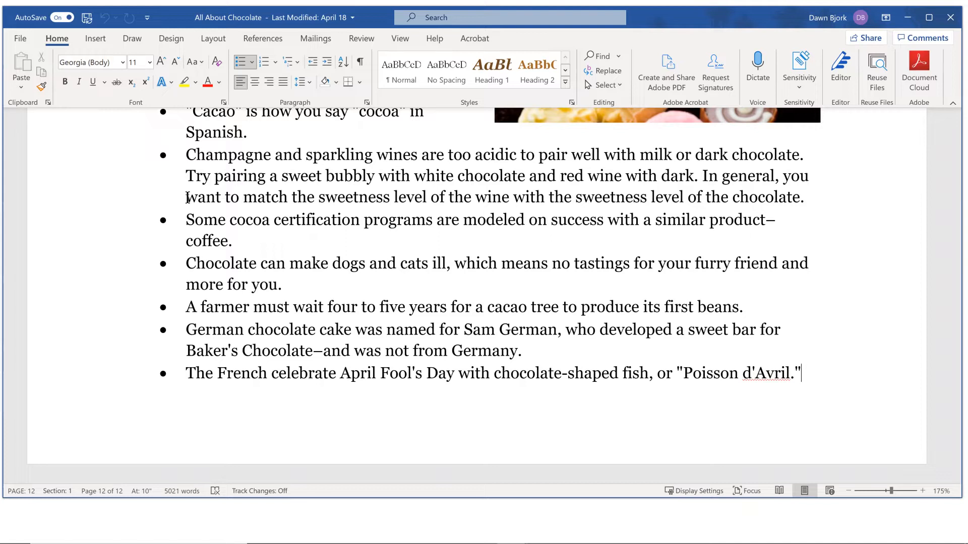
pyautogui.hotkey('ctrl', 'Home')
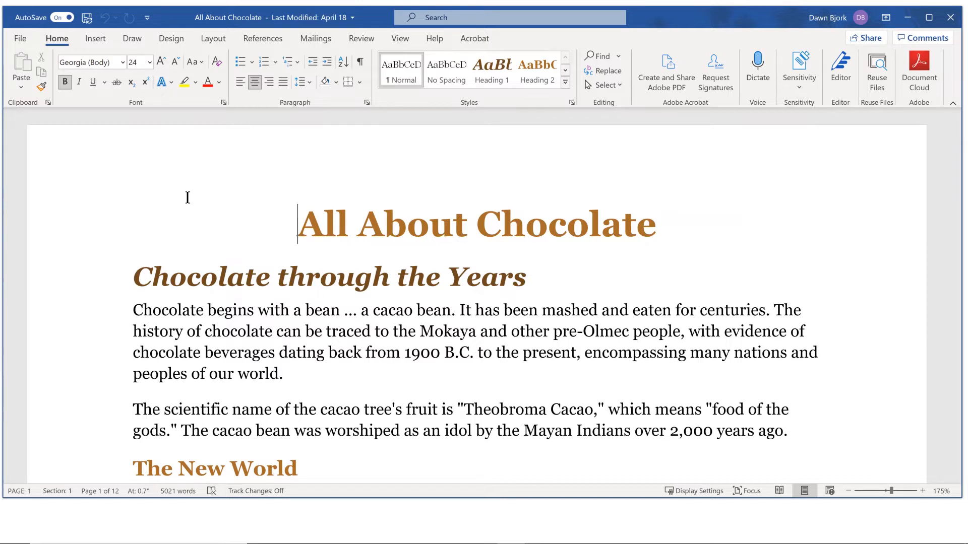
# Use Go To to visit pages 6, 9, 12 and 10 in turn, and close the dialog
pyautogui.hotkey('ctrl', 'g')
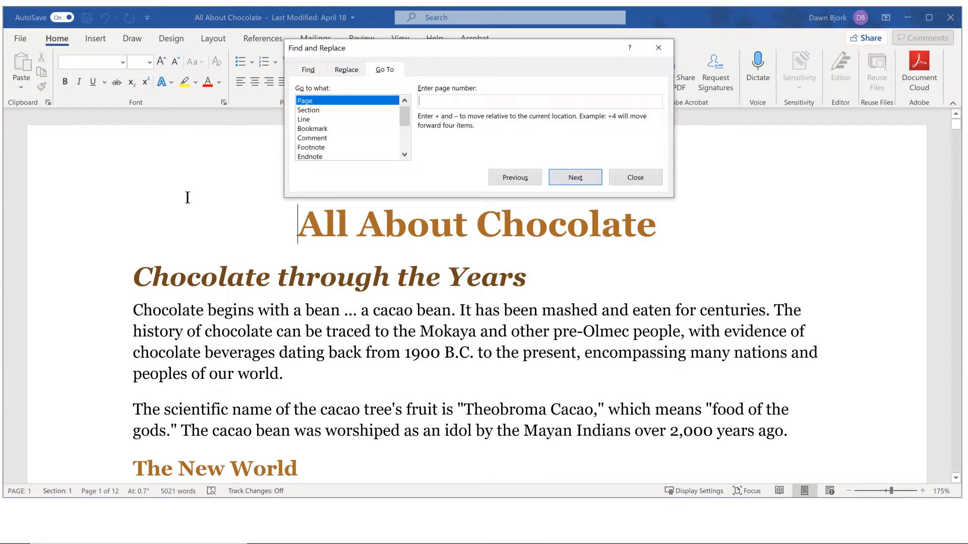
pyautogui.write('6')
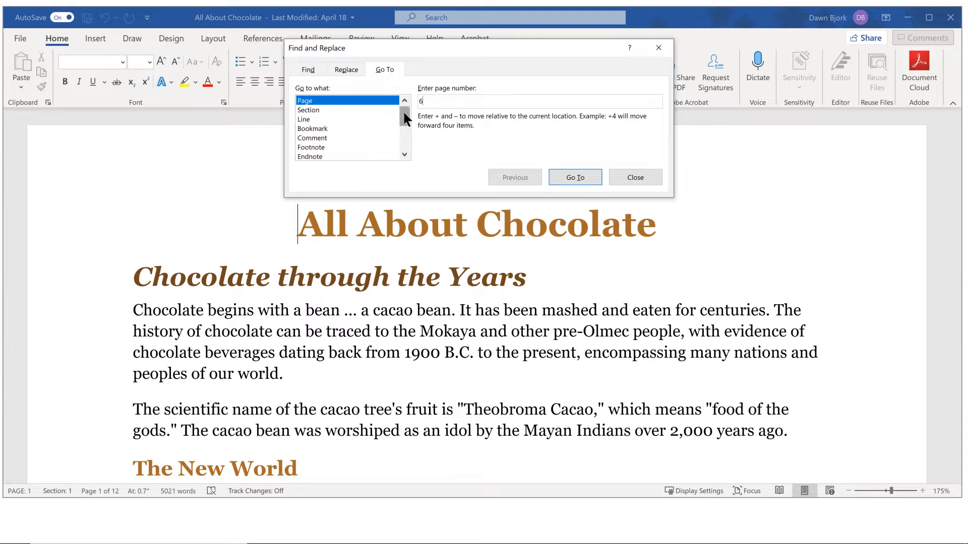
pyautogui.moveTo(403, 111)
pyautogui.mouseDown()
pyautogui.moveTo(406, 142)
pyautogui.moveTo(412, 116)
pyautogui.mouseUp()
pyautogui.click(580, 177)
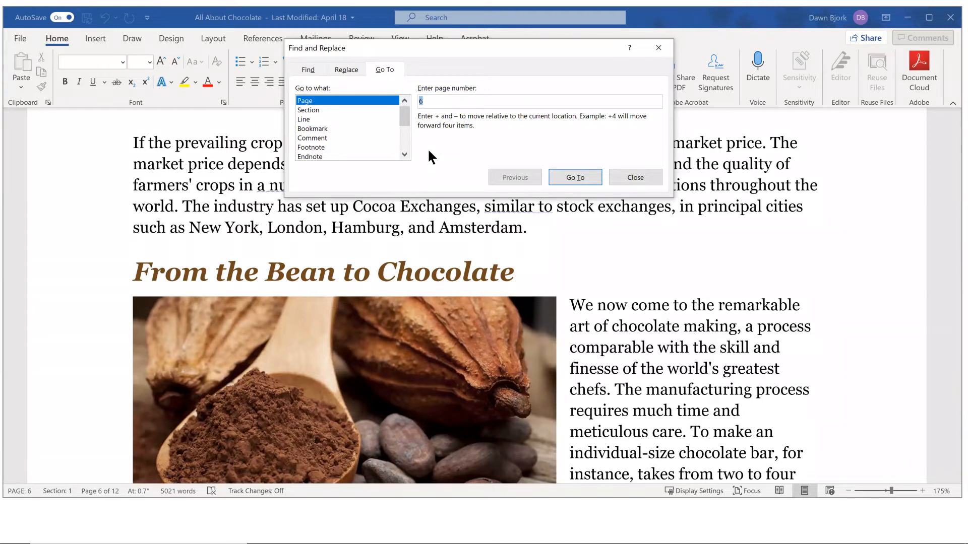
pyautogui.write('9')
pyautogui.press('Return')
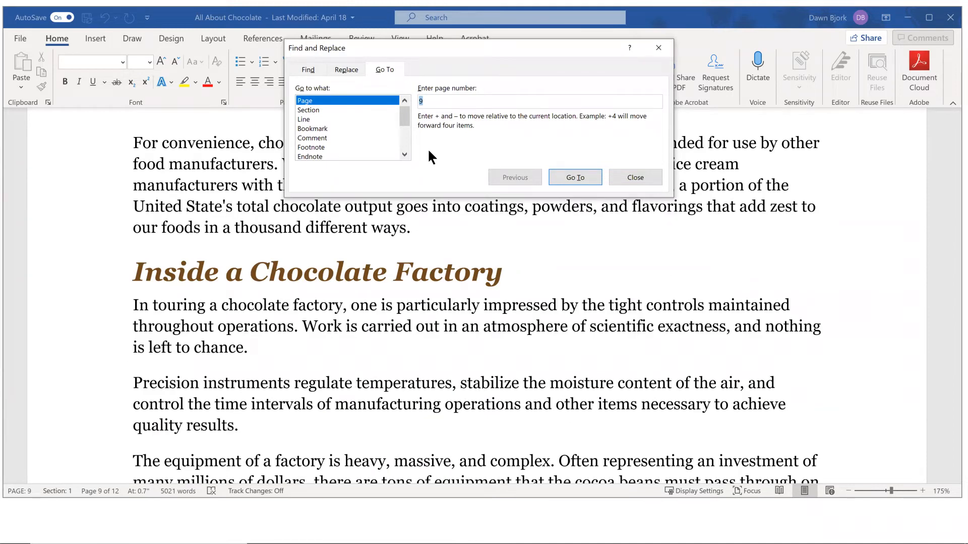
pyautogui.write('12')
pyautogui.press('Return')
pyautogui.write('10')
pyautogui.press('Return')
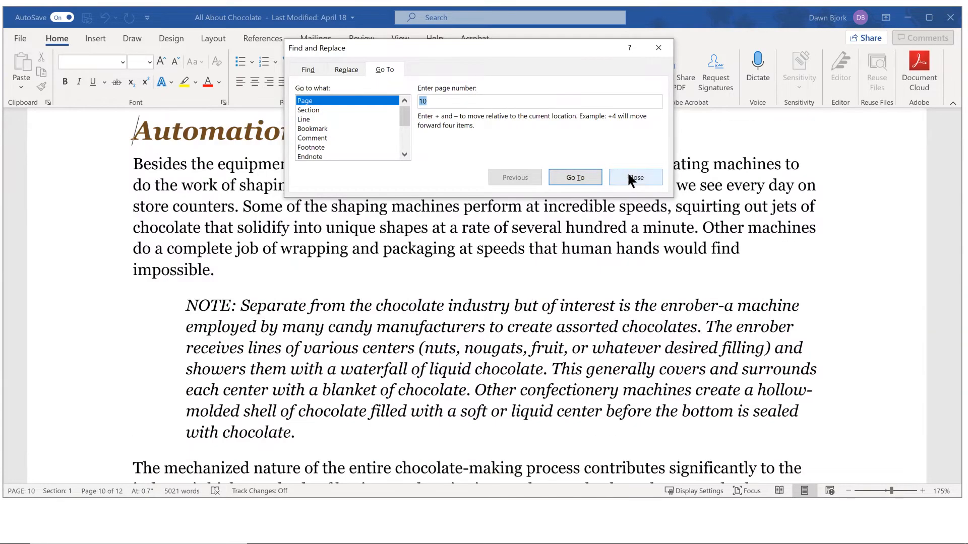
pyautogui.click(628, 176)
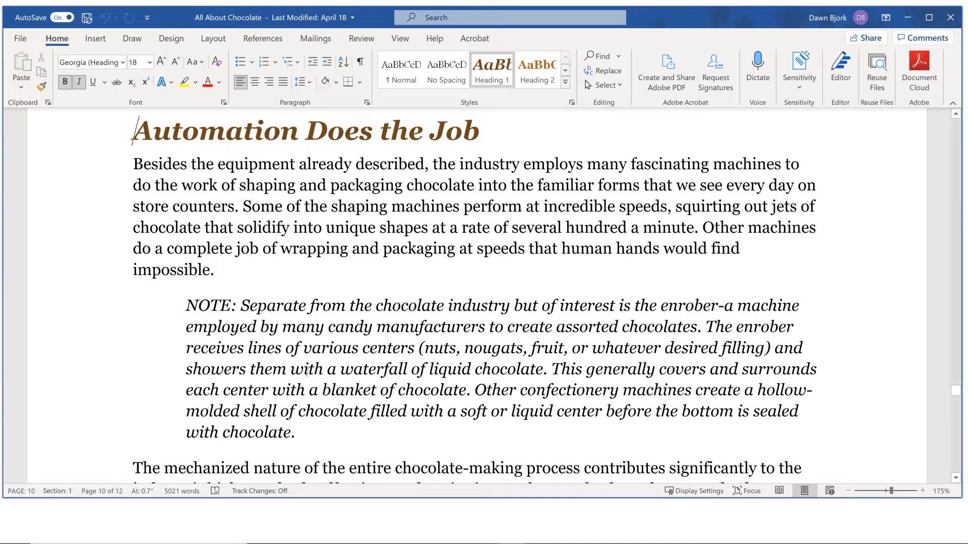
# Browse the document page by page, forward to page 12, back to page 6 and forward again to page 12
pyautogui.hotkey('ctrl', 'pagedown')
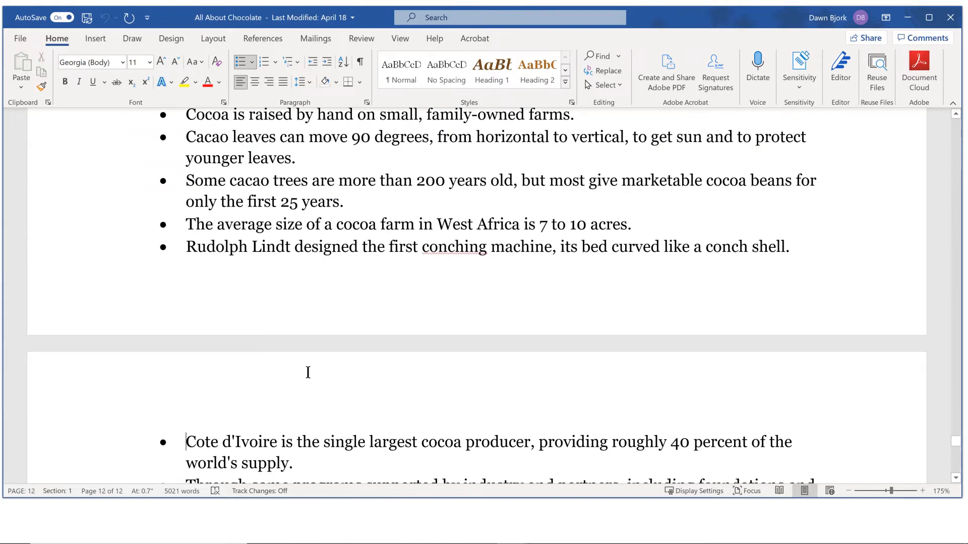
pyautogui.hotkey('ctrl', 'pageup')
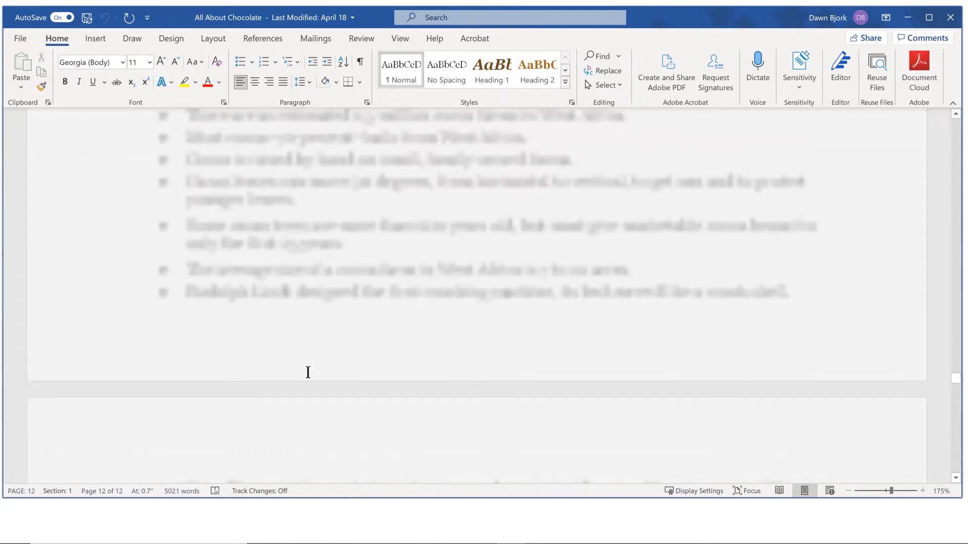
pyautogui.hotkey('ctrl', 'pageup')
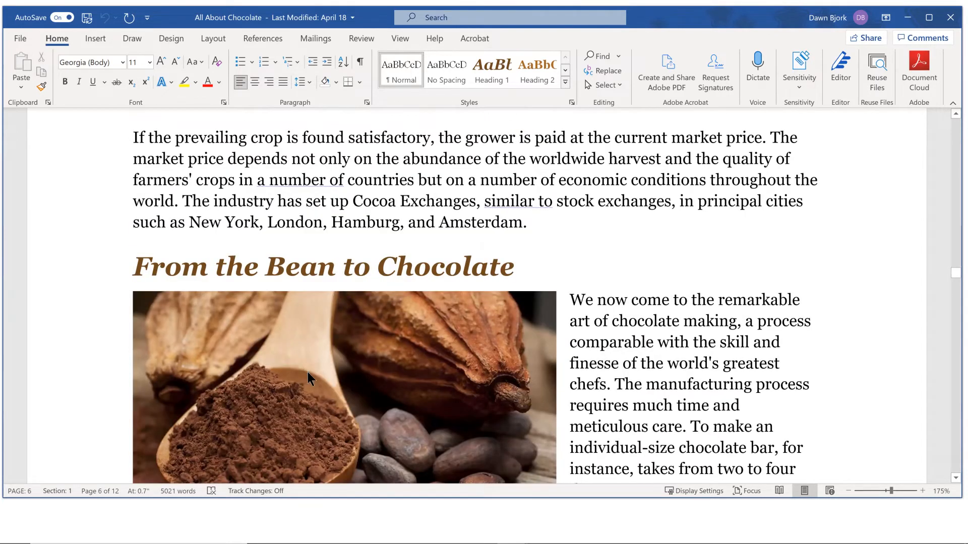
pyautogui.hotkey('ctrl', 'pagedown')
pyautogui.hotkey('ctrl', 'pagedown')
pyautogui.hotkey('ctrl', 'pagedown')
pyautogui.hotkey('ctrl', 'pagedown')
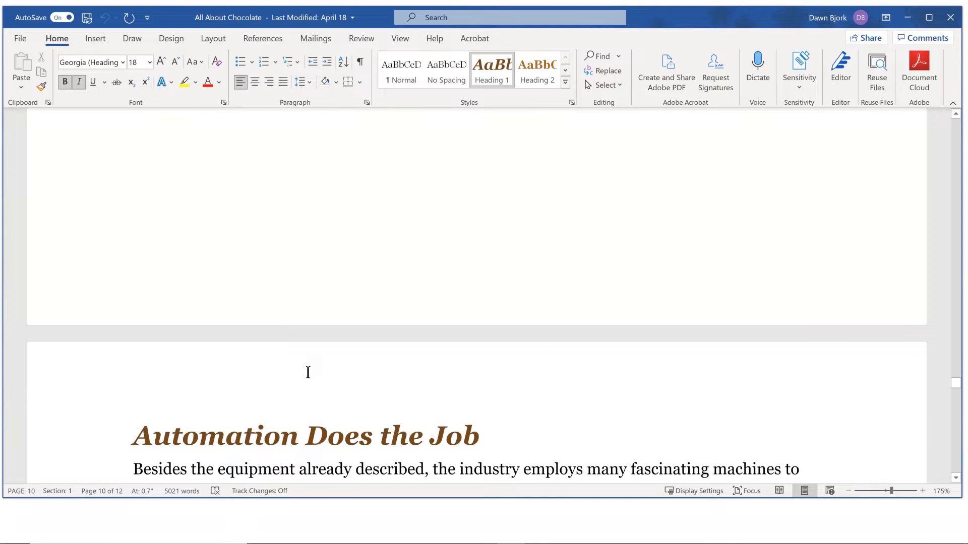
pyautogui.hotkey('ctrl', 'pagedown')
pyautogui.hotkey('ctrl', 'pagedown')
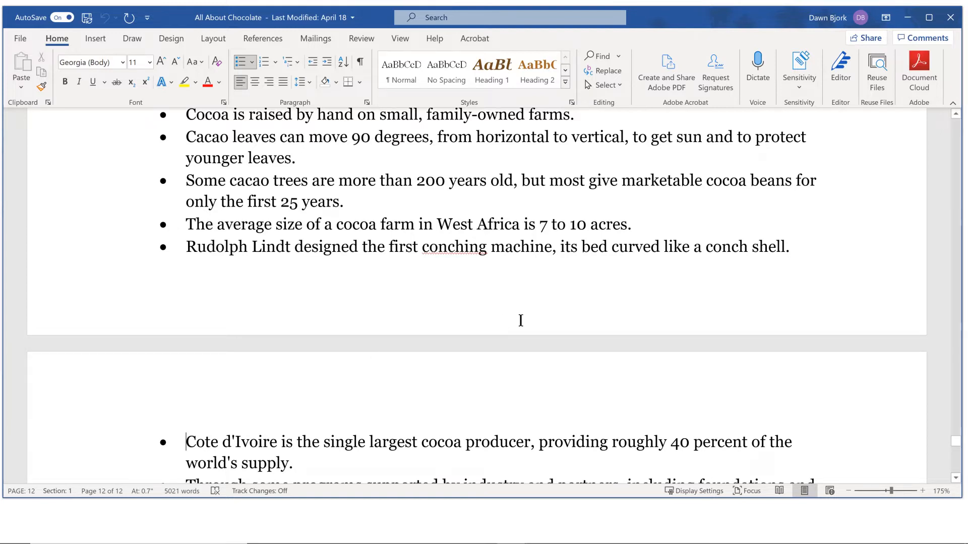
# Maximize the document window and return to the beginning of the document
pyautogui.click(930, 20)
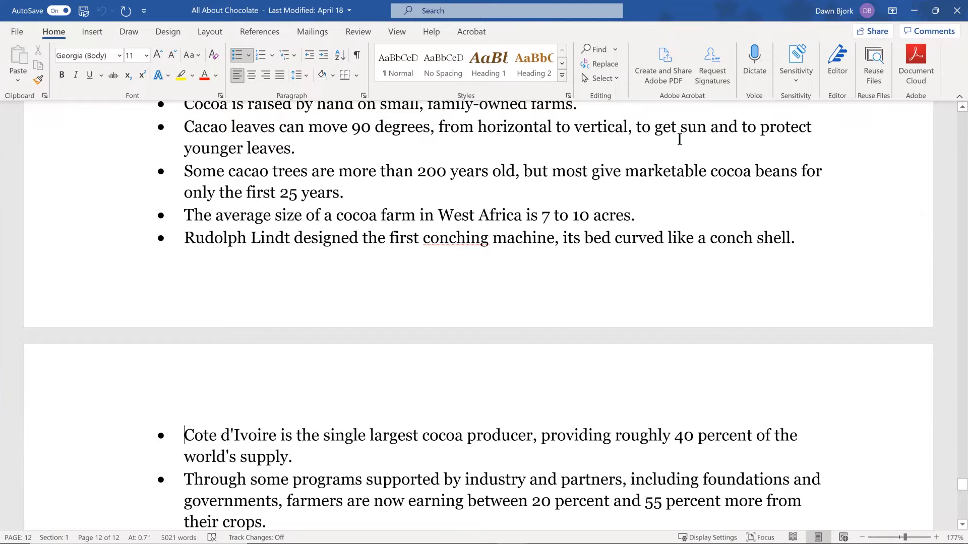
pyautogui.hotkey('ctrl', 'Home')
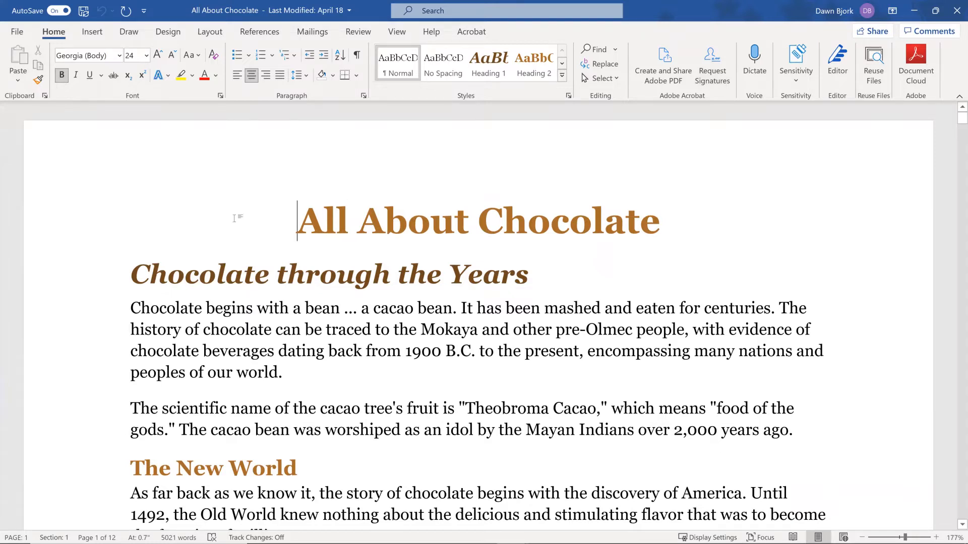
# Open the Trip to Hawaii document from the Word Tips folder
pyautogui.click(19, 32)
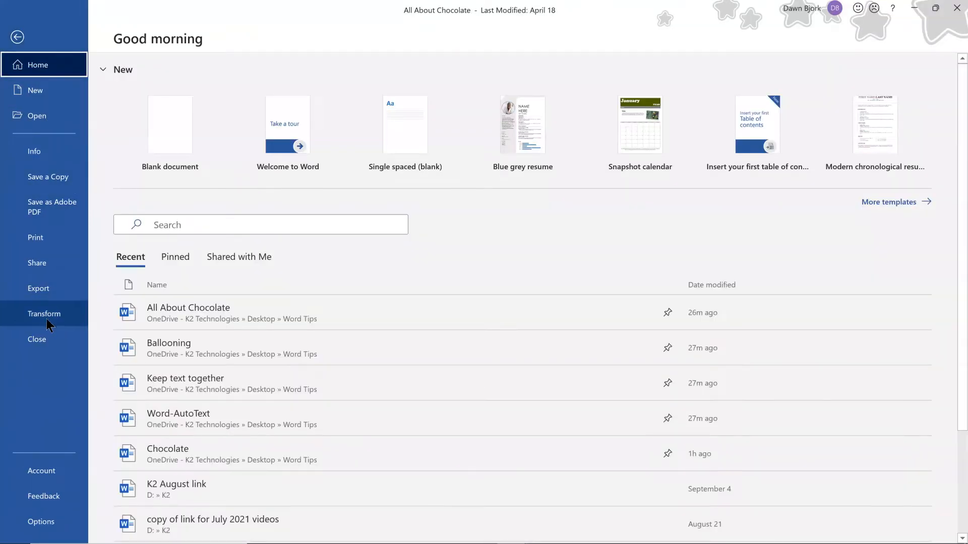
pyautogui.click(55, 120)
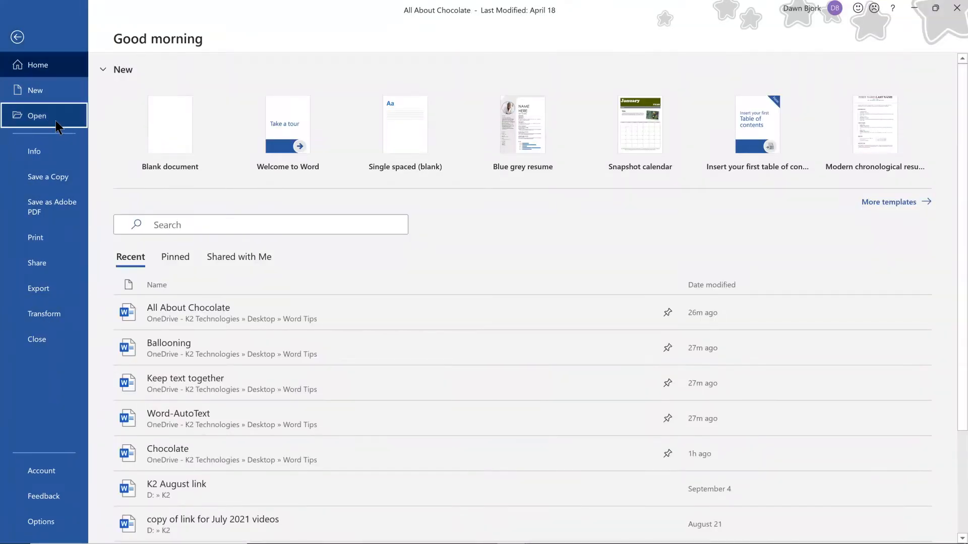
pyautogui.click(206, 320)
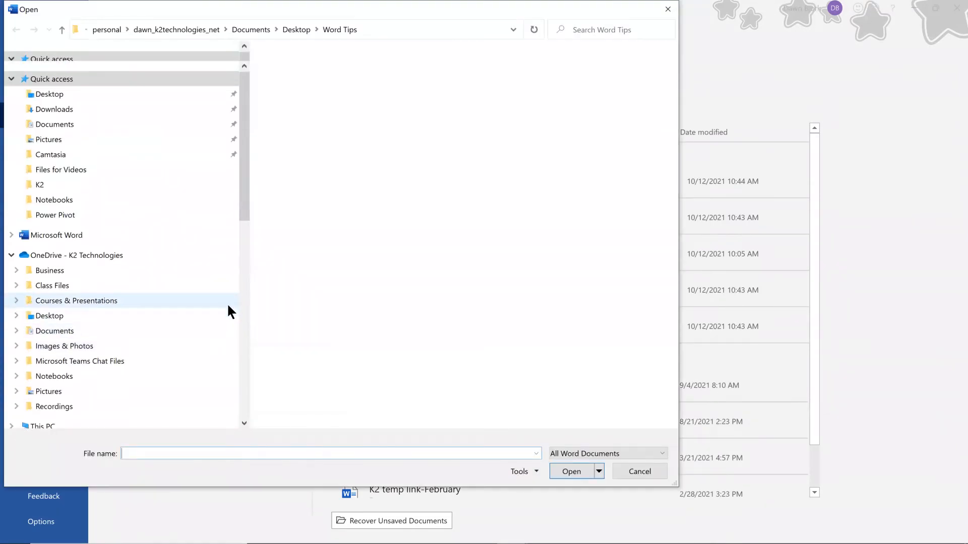
pyautogui.click(353, 245)
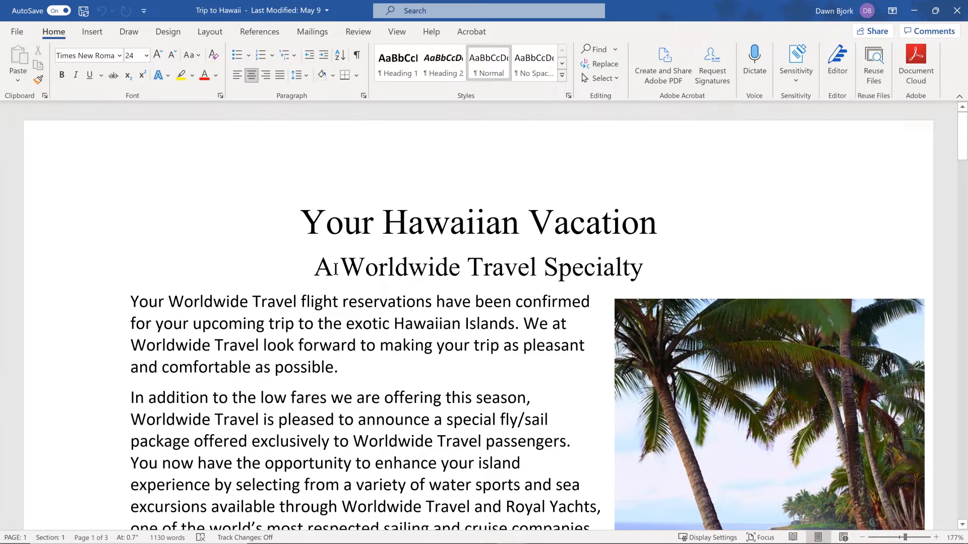
# Look through the Trip to Hawaii document down to the Accommodations page and return to its beginning
pyautogui.scroll(-1, 336, 273)
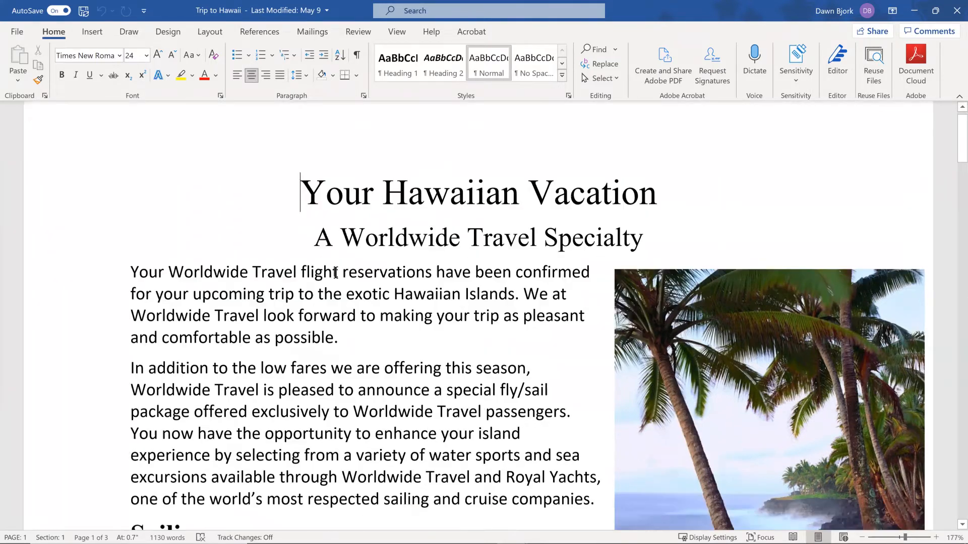
pyautogui.scroll(-4, 336, 274)
pyautogui.scroll(-20, 335, 274)
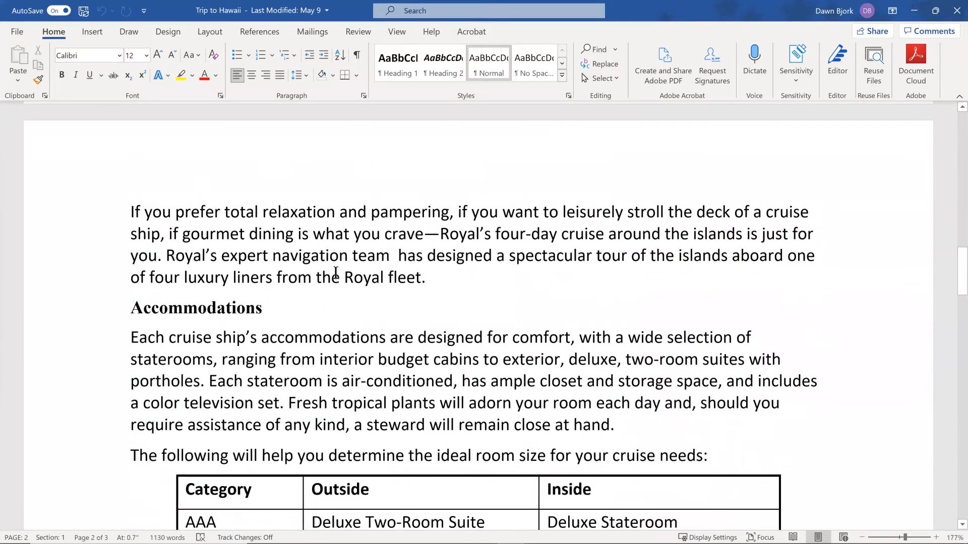
pyautogui.press('pagedown')
pyautogui.press('pageup')
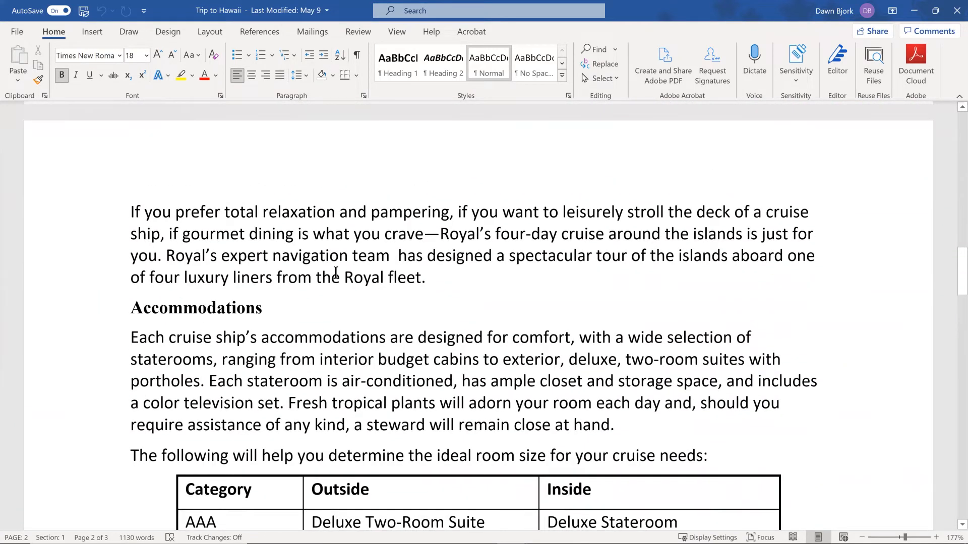
pyautogui.hotkey('ctrl', 'Home')
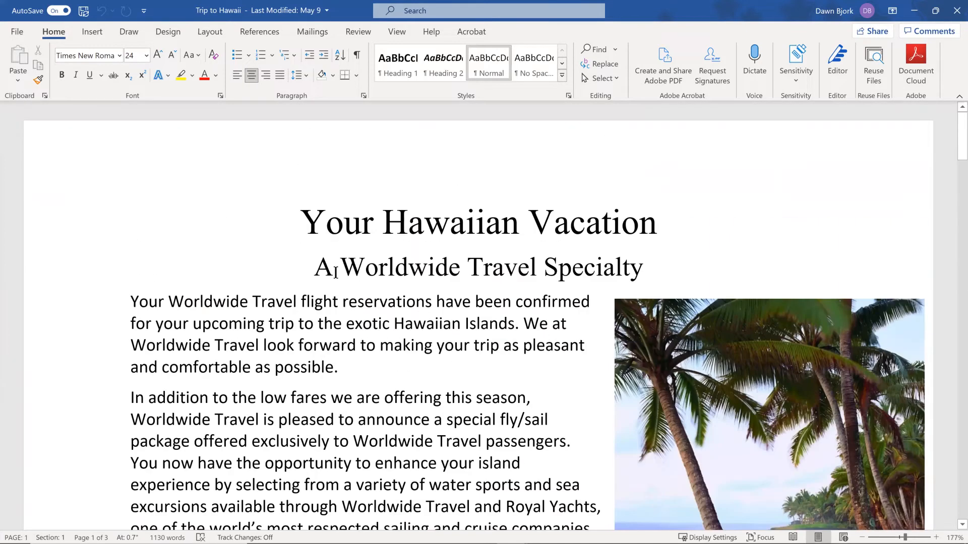
# Check the Go To dialog for existing bookmarks in the document and close it
pyautogui.hotkey('ctrl', 'g')
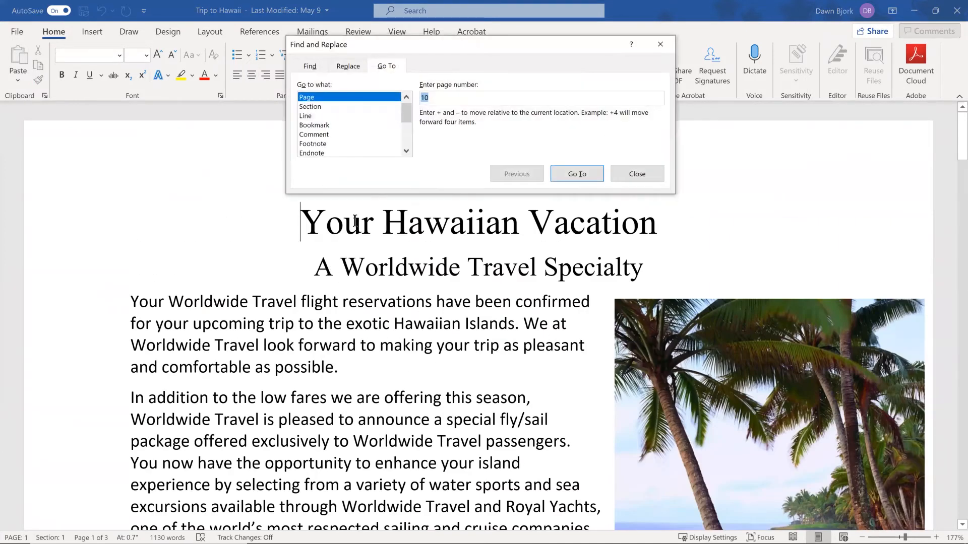
pyautogui.click(356, 119)
pyautogui.click(400, 122)
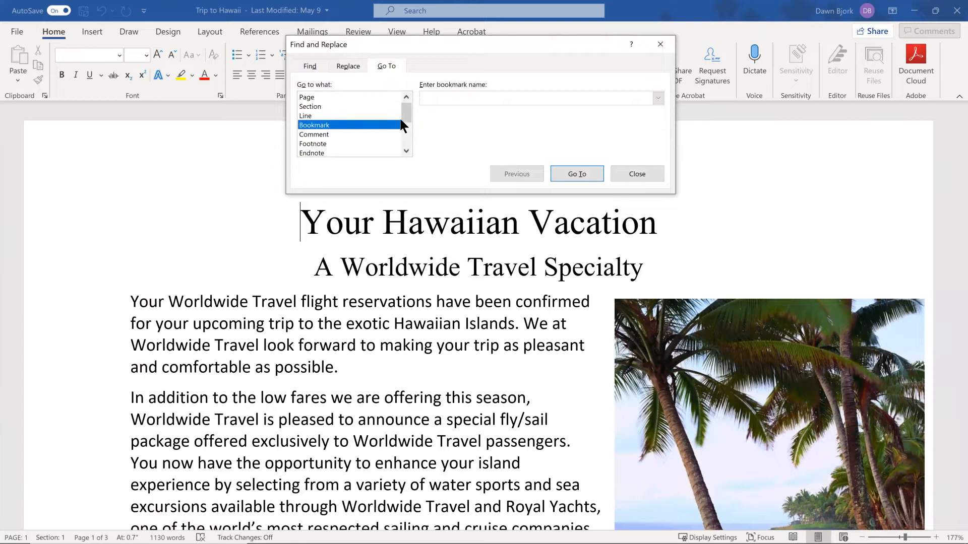
pyautogui.click(658, 98)
pyautogui.click(658, 98)
pyautogui.click(633, 171)
# Bookmark the entire room category table in the Accommodations section with the name Rooms
pyautogui.scroll(-1, 461, 262)
pyautogui.scroll(-16, 461, 262)
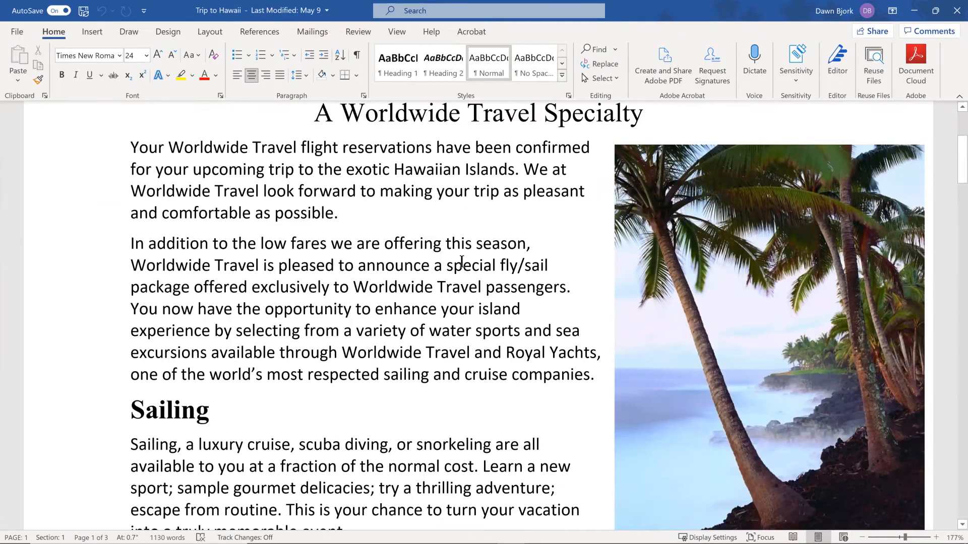
pyautogui.press('pagedown')
pyautogui.press('pagedown')
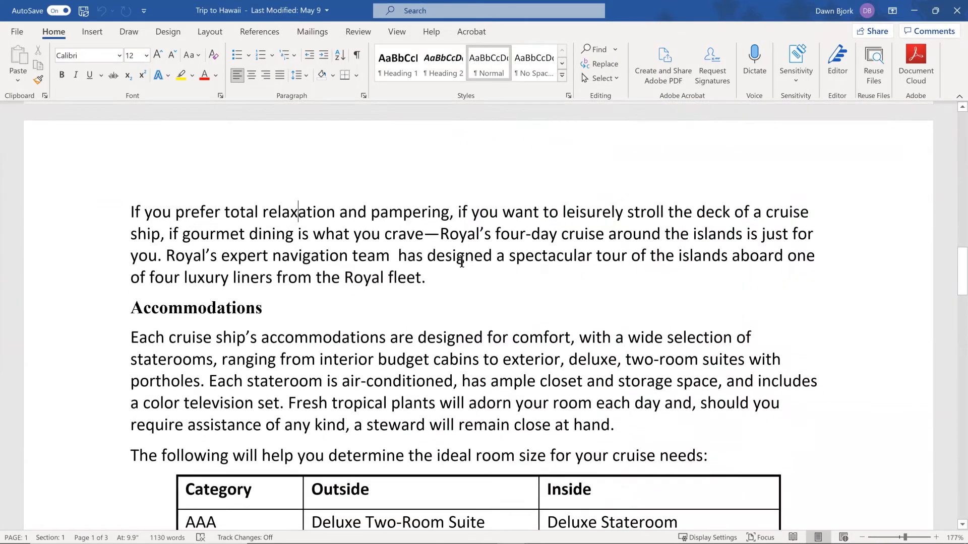
pyautogui.scroll(2, 462, 262)
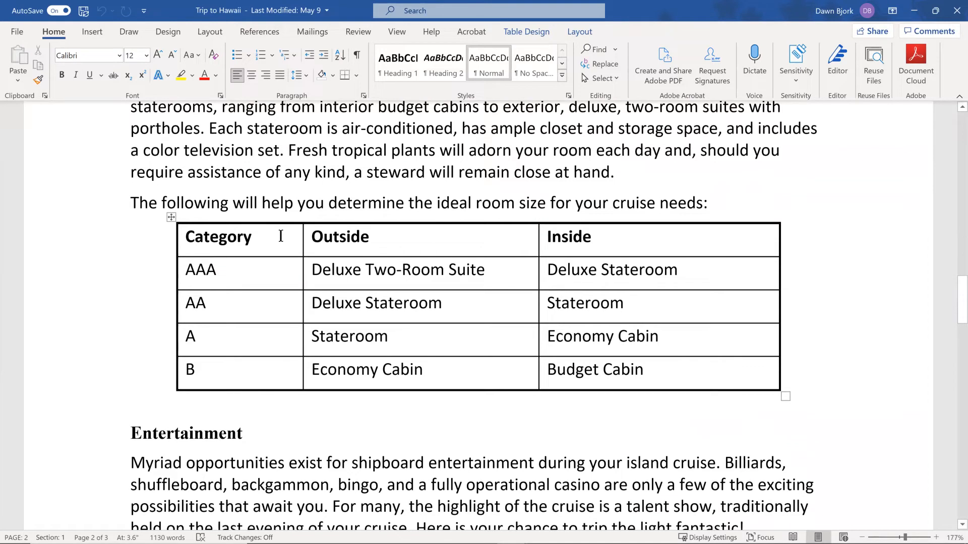
pyautogui.click(171, 217)
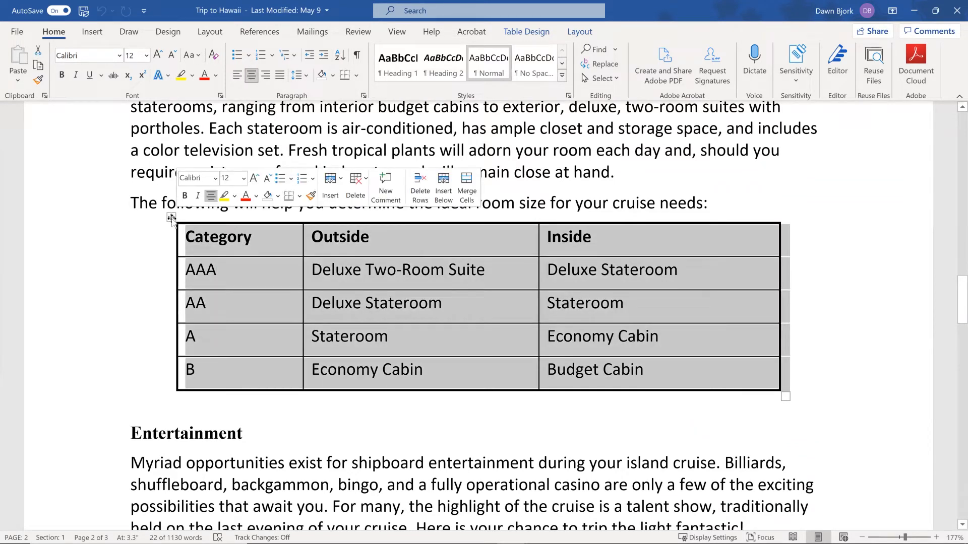
pyautogui.click(92, 32)
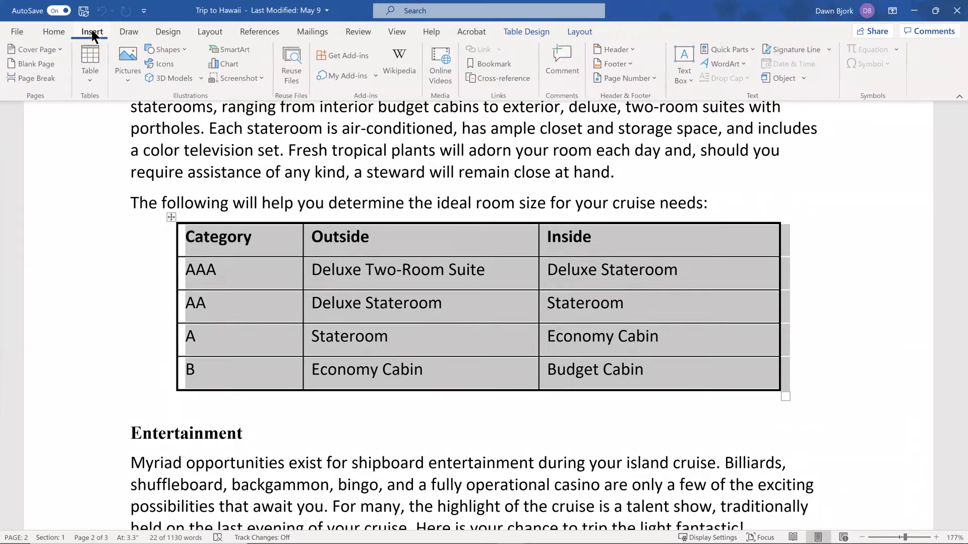
pyautogui.click(486, 63)
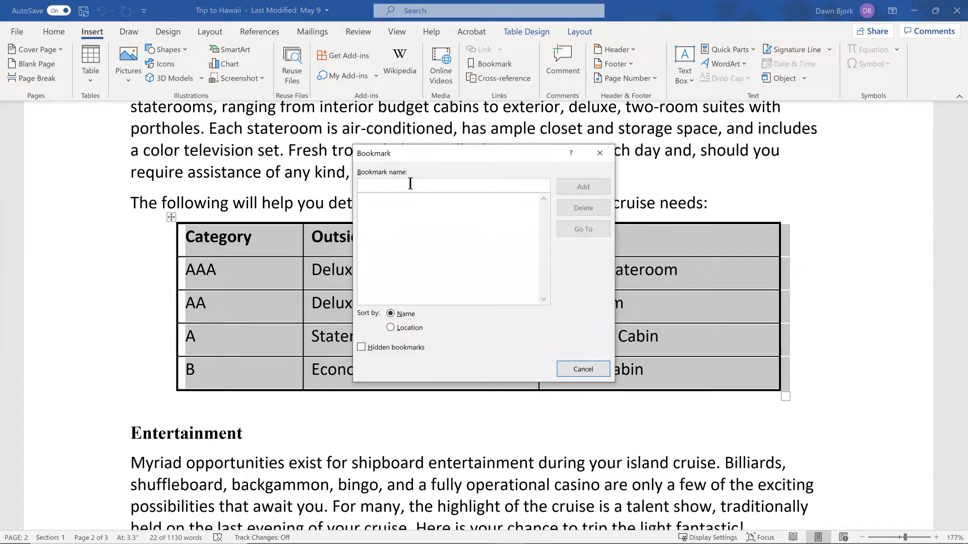
pyautogui.write('Rooms')
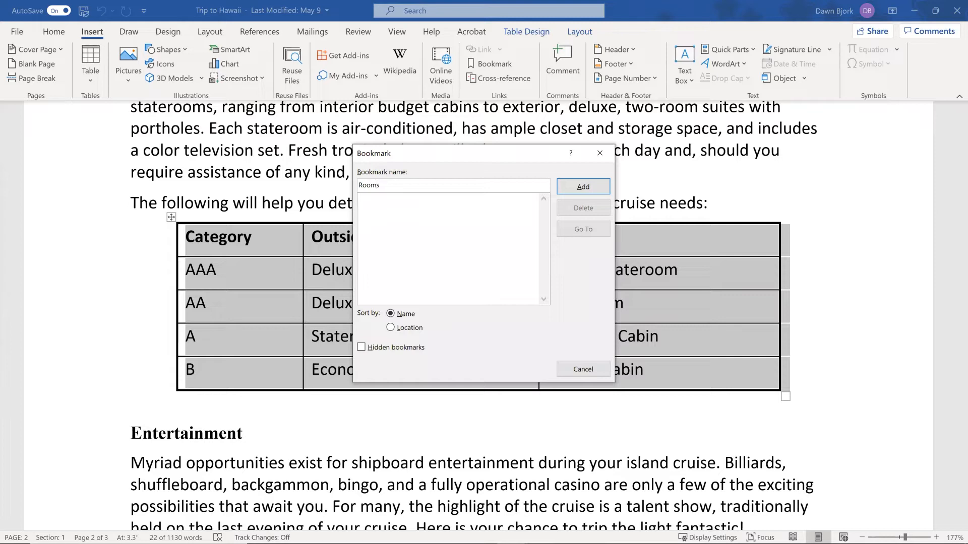
pyautogui.click(575, 187)
pyautogui.click(524, 179)
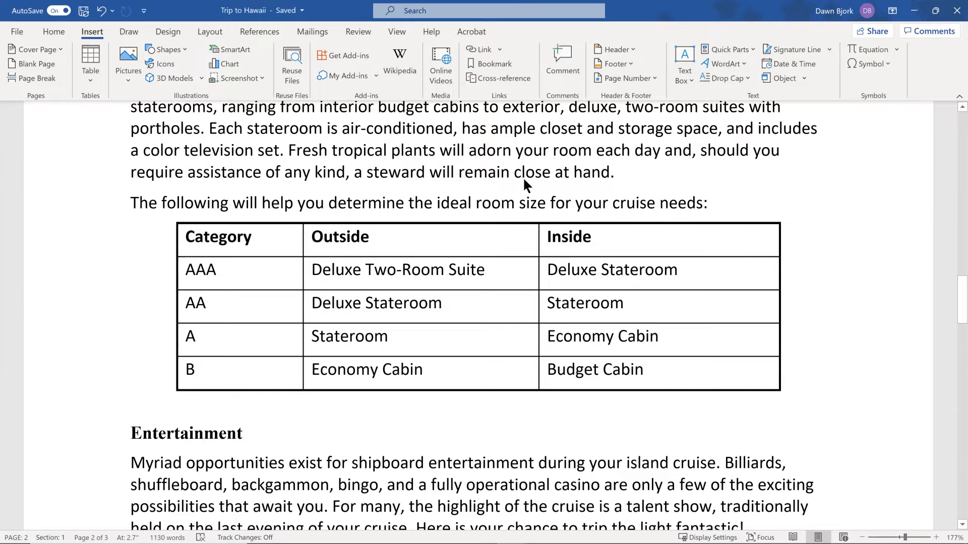
# From the end of the document, go to the Rooms bookmark, then close the dialog and deselect the table
pyautogui.hotkey('ctrl', 'End')
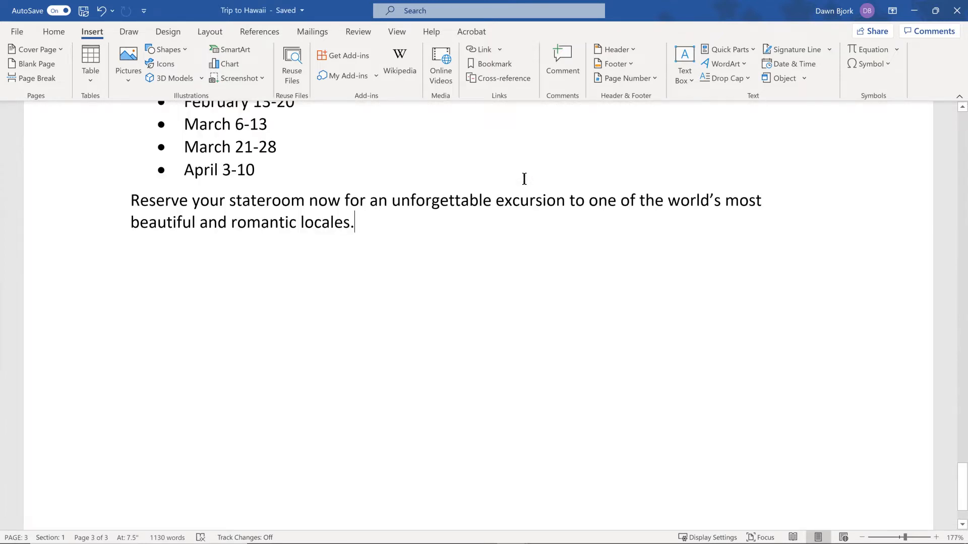
pyautogui.hotkey('ctrl', 'g')
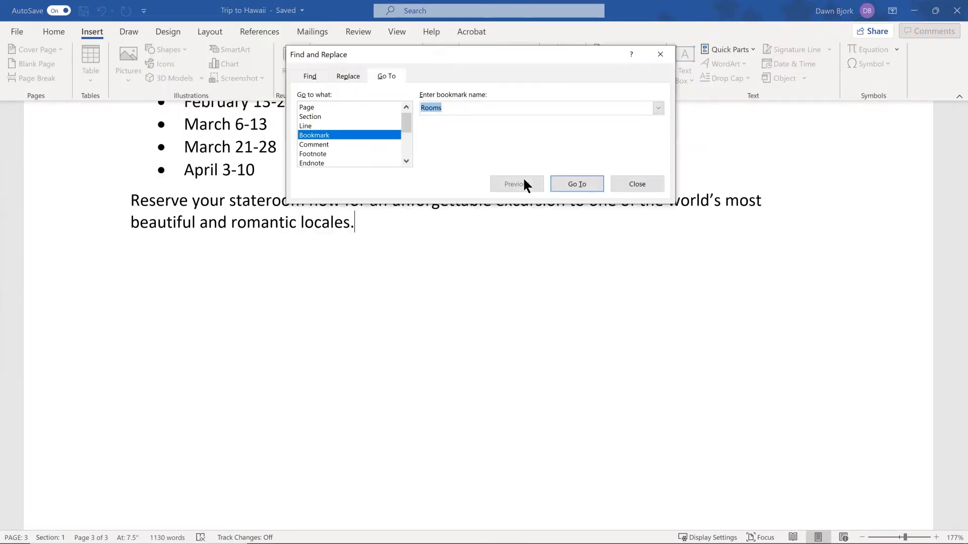
pyautogui.click(658, 108)
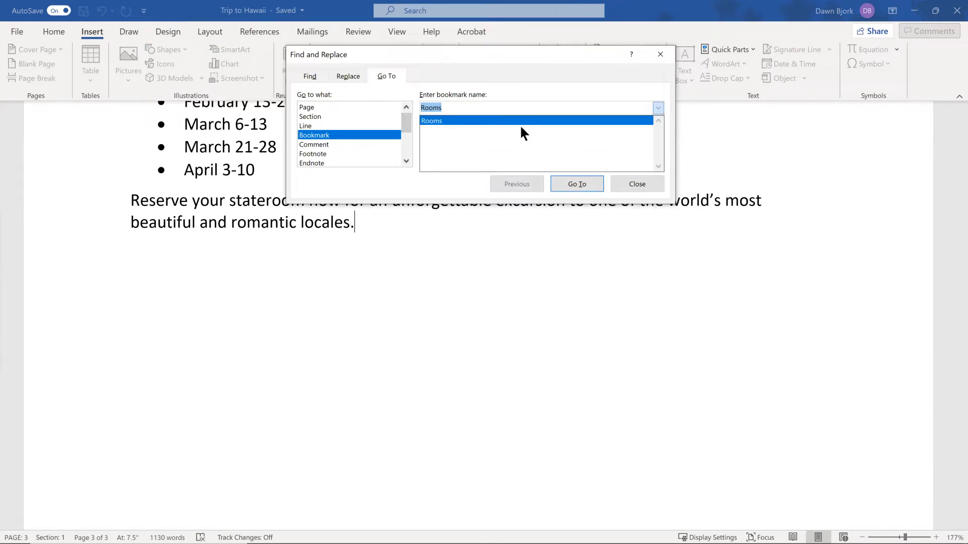
pyautogui.click(574, 185)
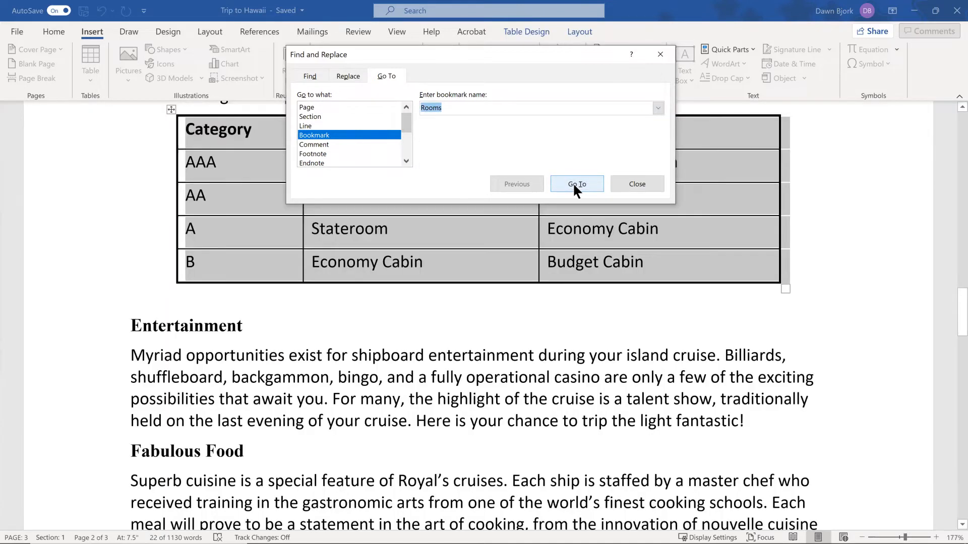
pyautogui.click(636, 184)
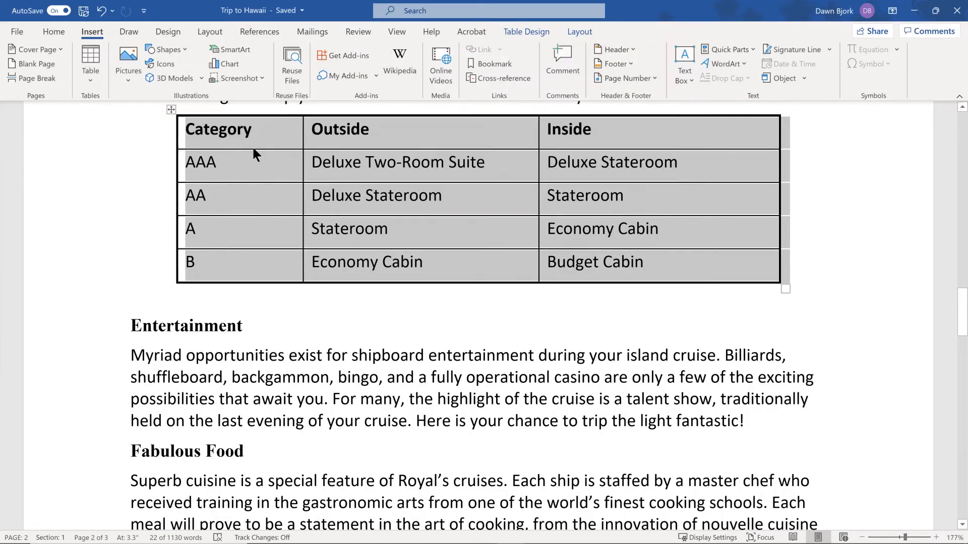
pyautogui.scroll(2, 254, 169)
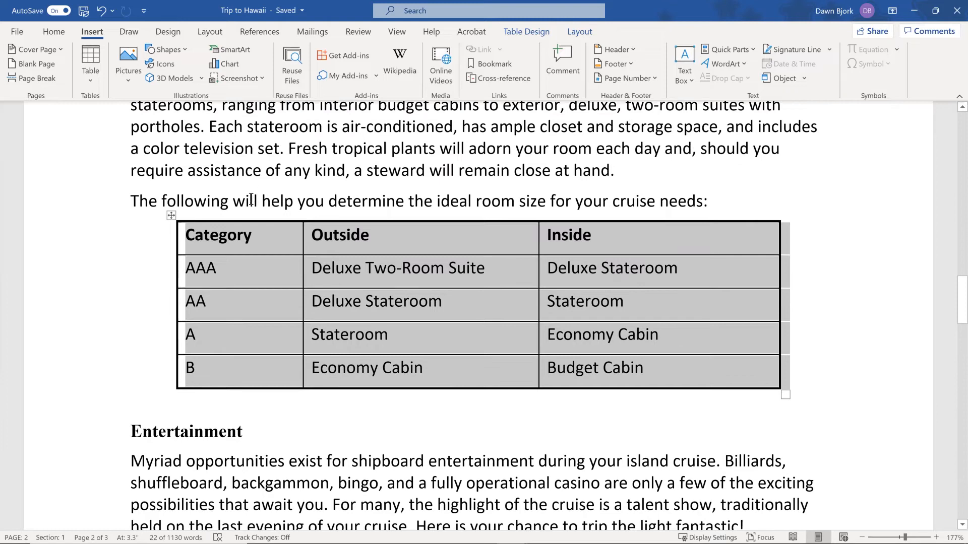
pyautogui.click(251, 200)
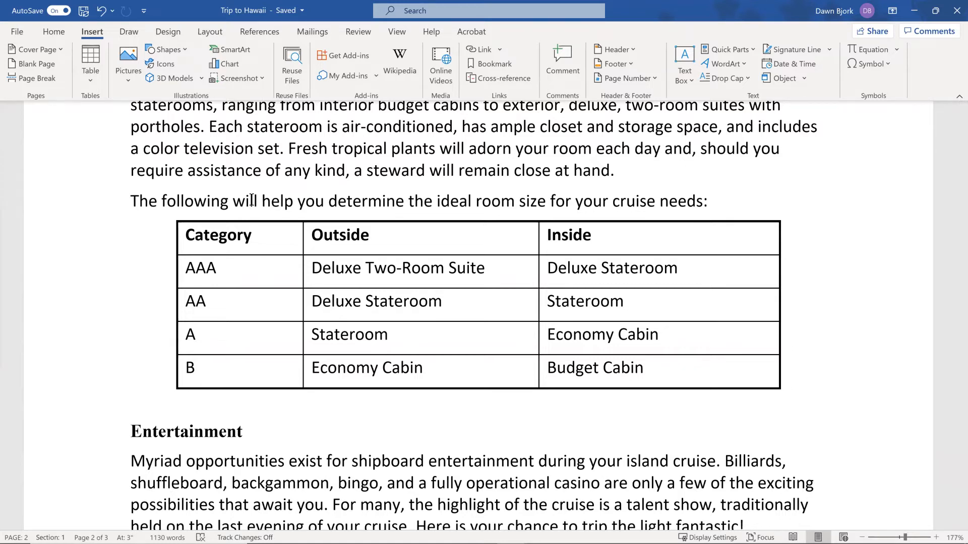
# Return to the beginning of the document and switch to the open All About Chocolate document
pyautogui.hotkey('ctrl', 'Home')
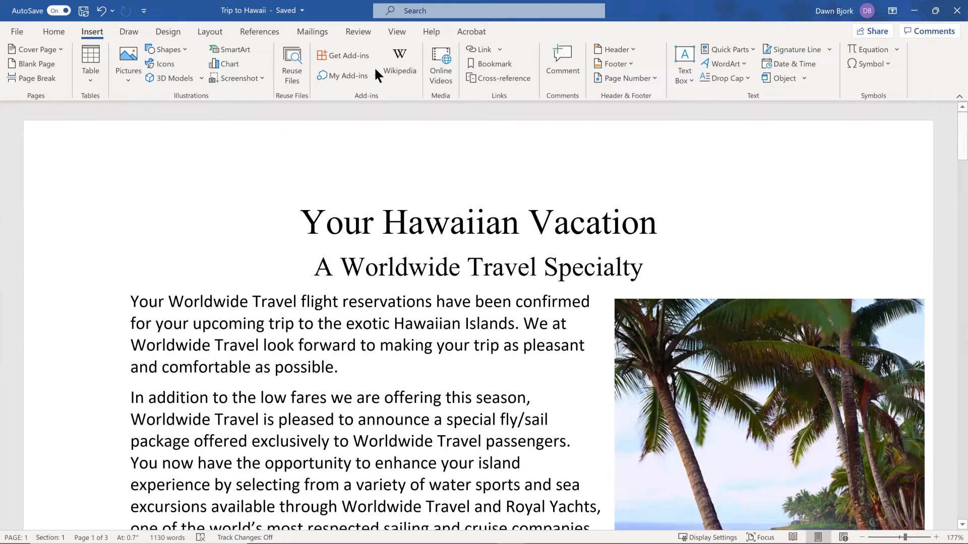
pyautogui.click(397, 31)
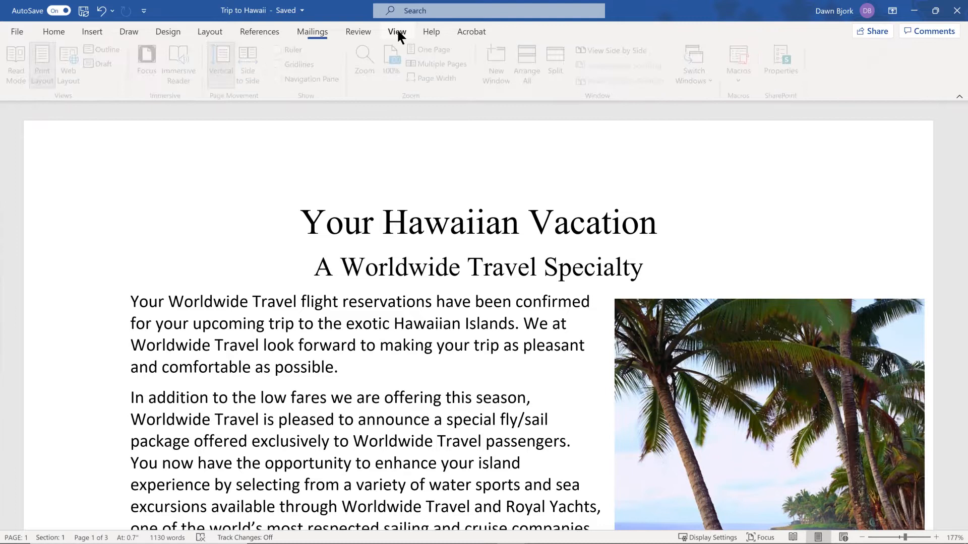
pyautogui.click(698, 76)
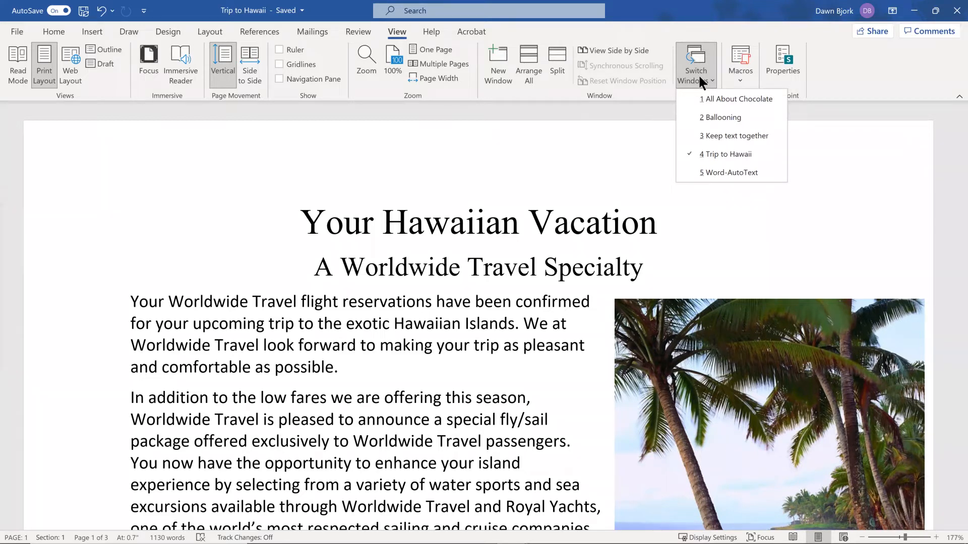
pyautogui.click(717, 99)
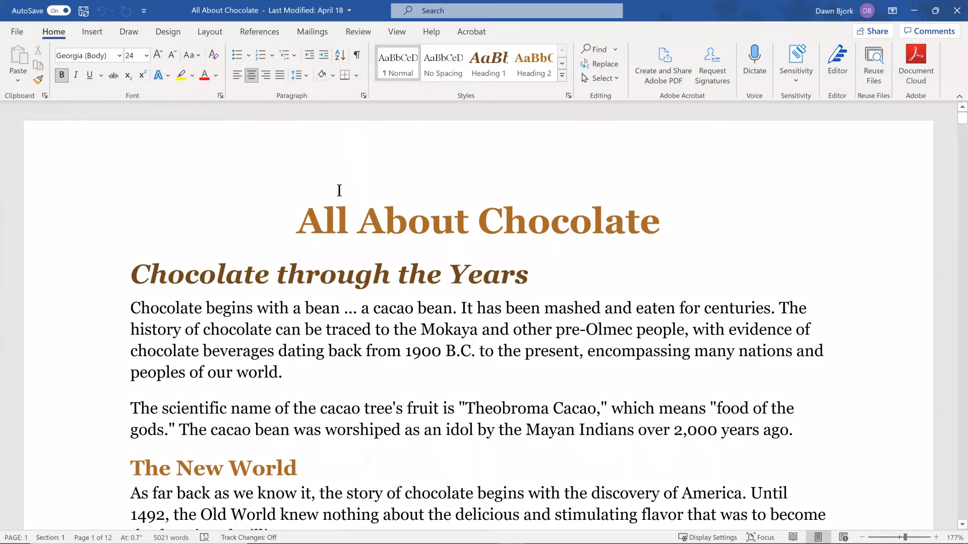
# Select the text from the Chocolate through the Years heading through the end of The New World section
pyautogui.scroll(-2, 314, 222)
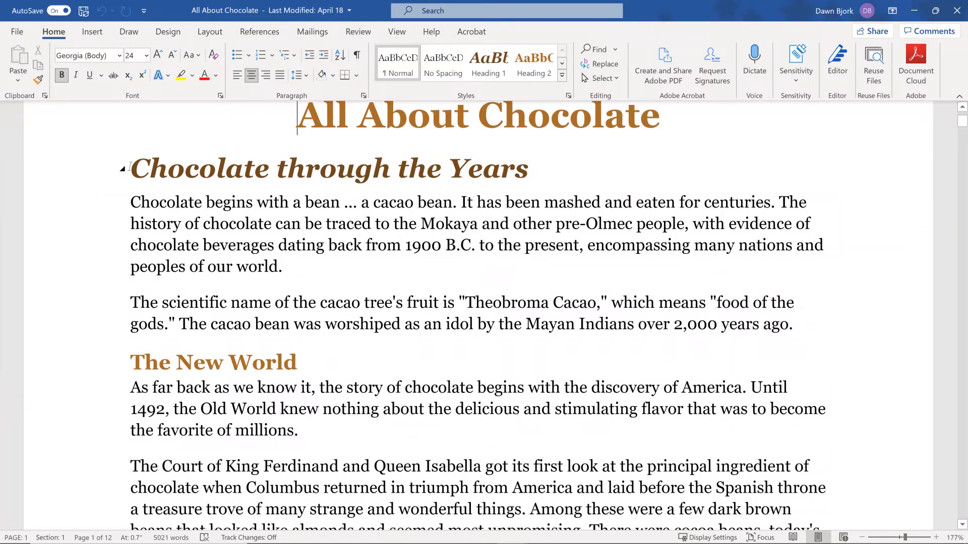
pyautogui.moveTo(130, 166); pyautogui.dragTo(325, 338)
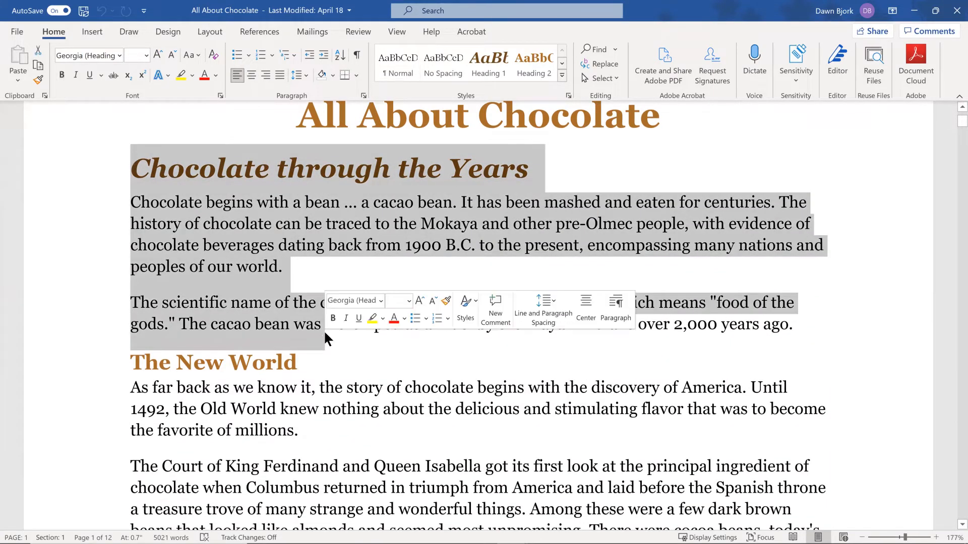
pyautogui.click(131, 167)
pyautogui.moveTo(131, 167); pyautogui.dragTo(353, 170)
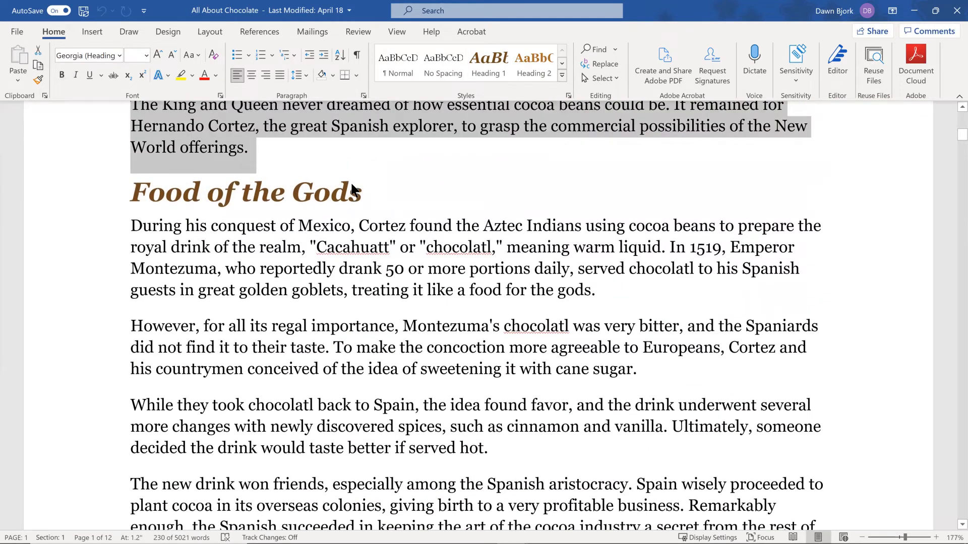
pyautogui.scroll(8, 348, 194)
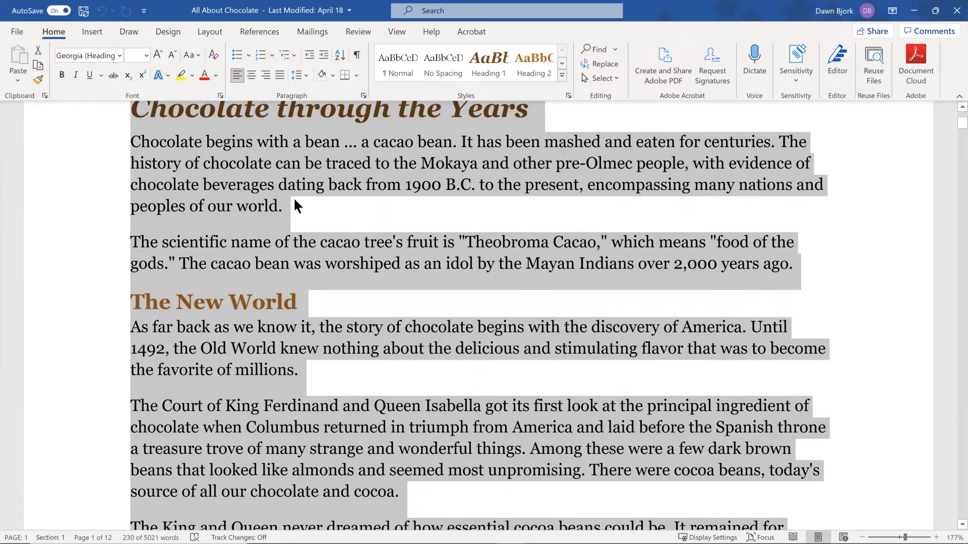
pyautogui.scroll(3, 293, 198)
# Select line by line from the start of the opening paragraph through the first paragraph under The New World
pyautogui.click(133, 246)
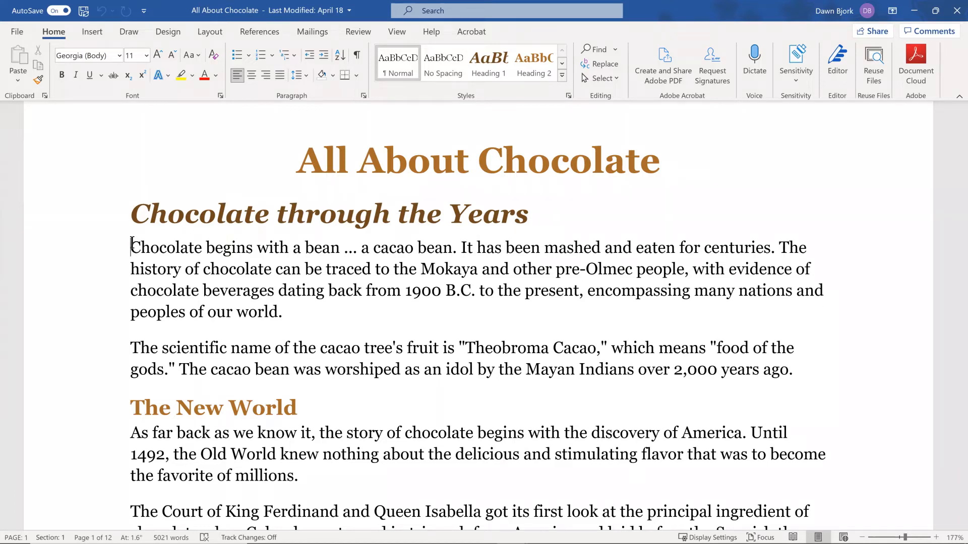
pyautogui.hotkey('shift', 'Down')
pyautogui.hotkey('shift', 'Down')
pyautogui.hotkey('shift', 'Down')
pyautogui.hotkey('shift', 'Down')
pyautogui.hotkey('shift', 'Down')
pyautogui.hotkey('shift', 'Down')
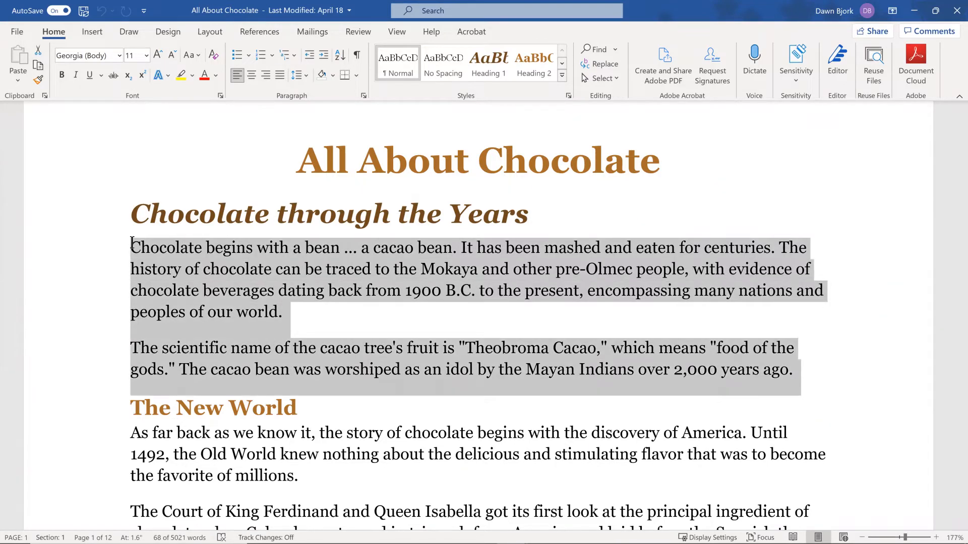
pyautogui.hotkey('shift', 'Down')
pyautogui.hotkey('shift', 'Down')
pyautogui.hotkey('shift', 'Down')
pyautogui.hotkey('shift', 'Down')
pyautogui.hotkey('shift', 'Up')
pyautogui.hotkey('shift', 'Up')
pyautogui.hotkey('shift', 'Up')
pyautogui.hotkey('shift', 'Down')
pyautogui.hotkey('shift', 'Down')
pyautogui.hotkey('shift', 'Down')
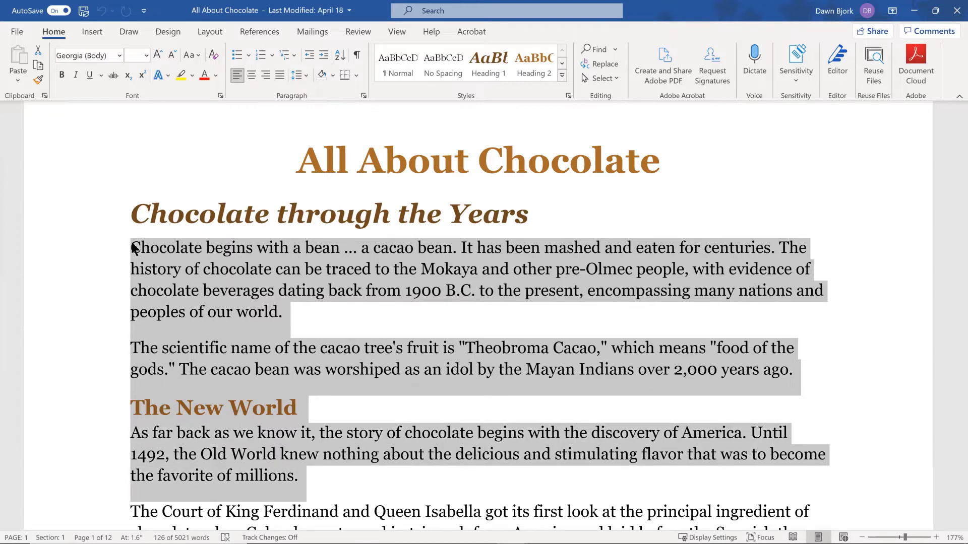
# Extend the selection to the end of the Food of the Gods paragraph that finishes with "sweetening it with cane sugar"
pyautogui.hotkey('shift', 'pagedown')
pyautogui.hotkey('shift', 'Down')
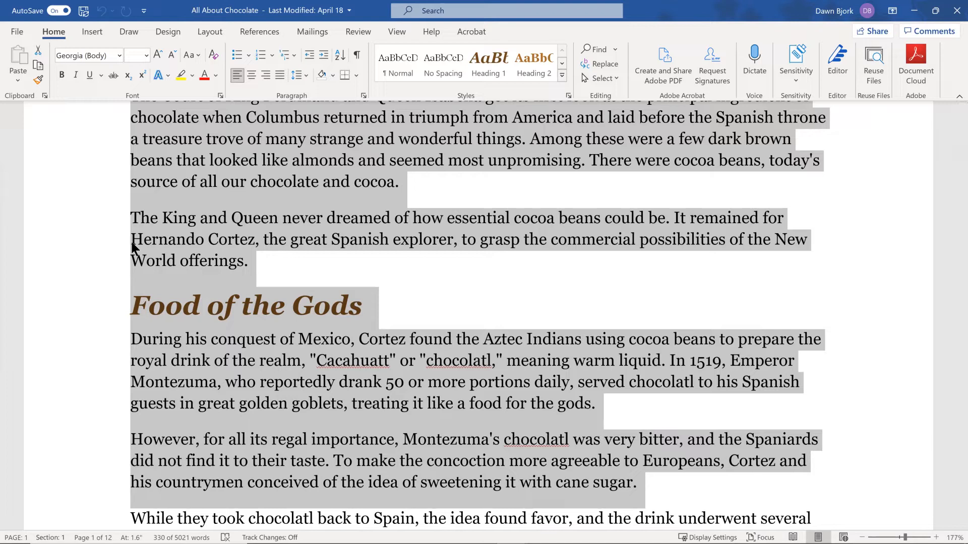
pyautogui.hotkey('shift', 'Up')
pyautogui.hotkey('shift', 'Up')
pyautogui.hotkey('shift', 'Up')
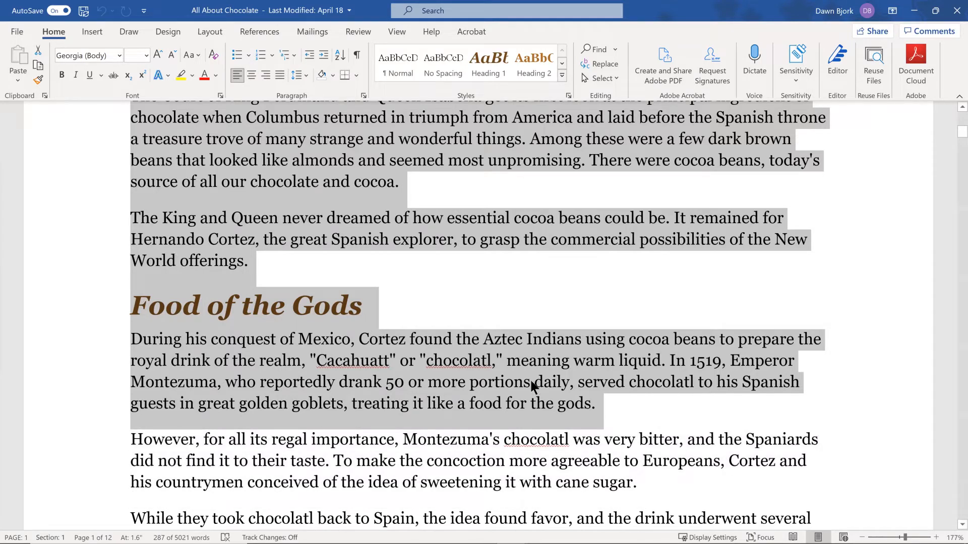
pyautogui.keyDown('shift'); pyautogui.click(650, 487); pyautogui.keyUp('shift')
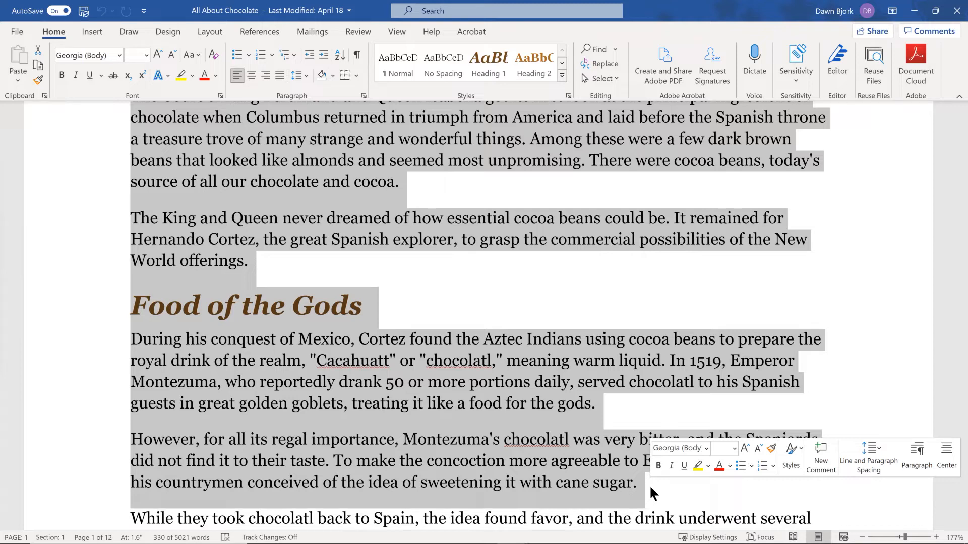
# Return to the beginning of the document and select the first line of the opening paragraph
pyautogui.hotkey('ctrl', 'Home')
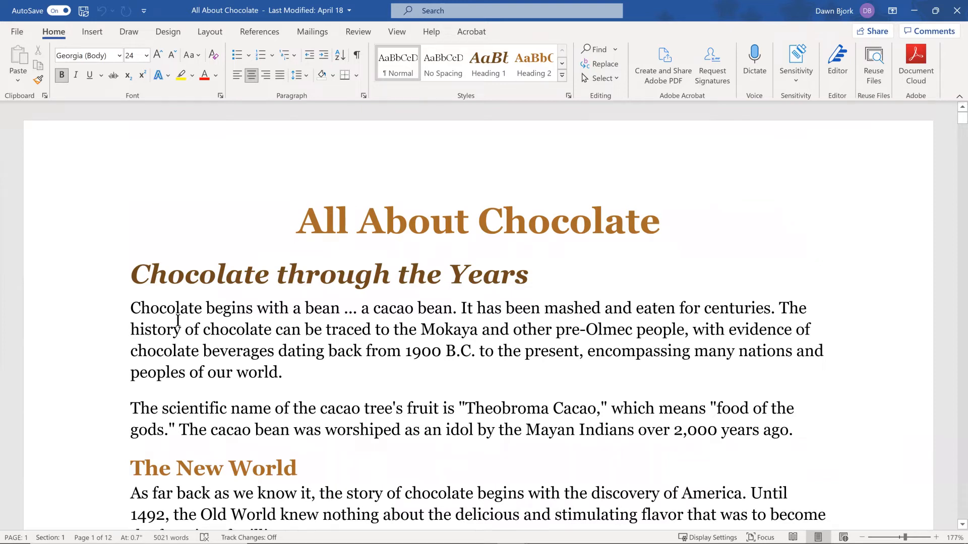
pyautogui.click(96, 312)
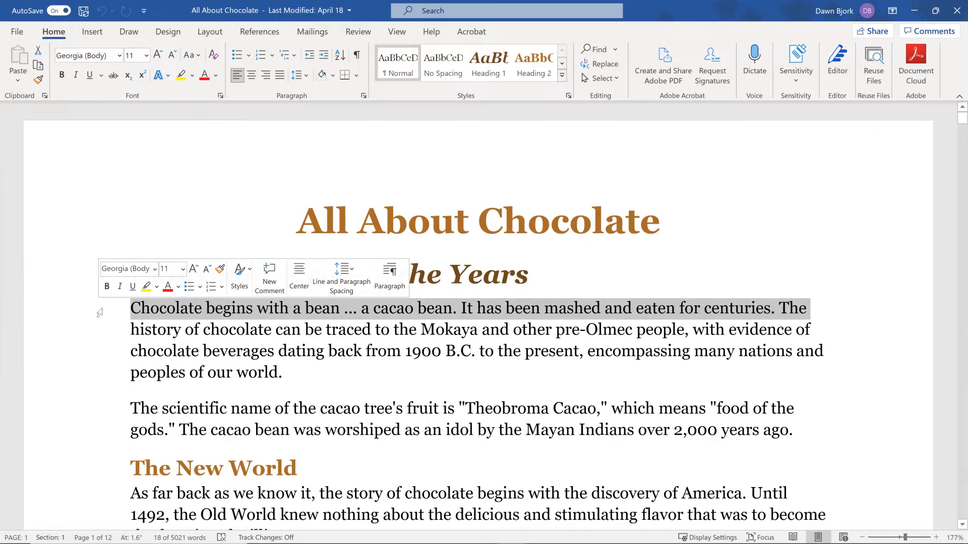
# Under The New World, select the whole sentence mentioning Columbus's return, then select the entire first paragraph instead
pyautogui.scroll(-3, 97, 313)
pyautogui.scroll(-1, 99, 313)
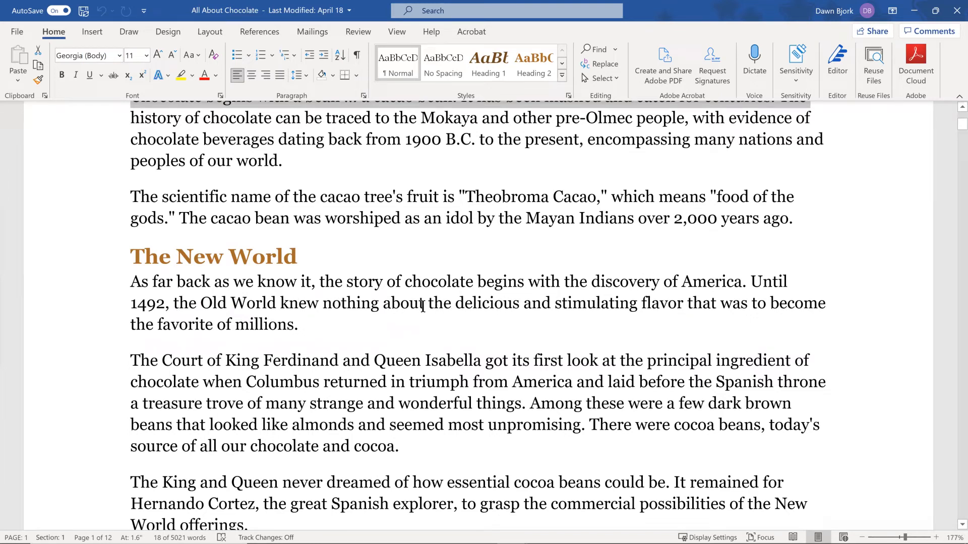
pyautogui.click(342, 382)
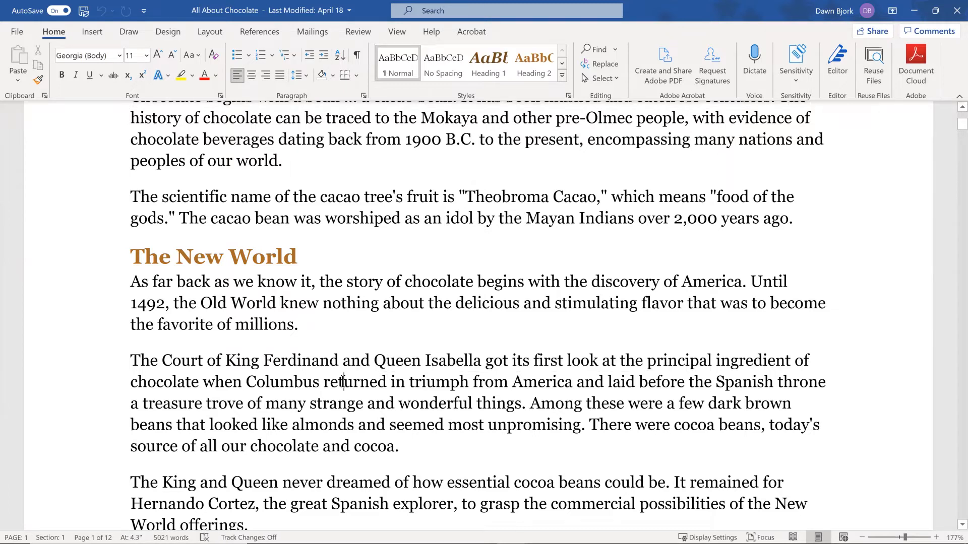
pyautogui.keyDown('ctrl'); pyautogui.click(343, 382); pyautogui.keyUp('ctrl')
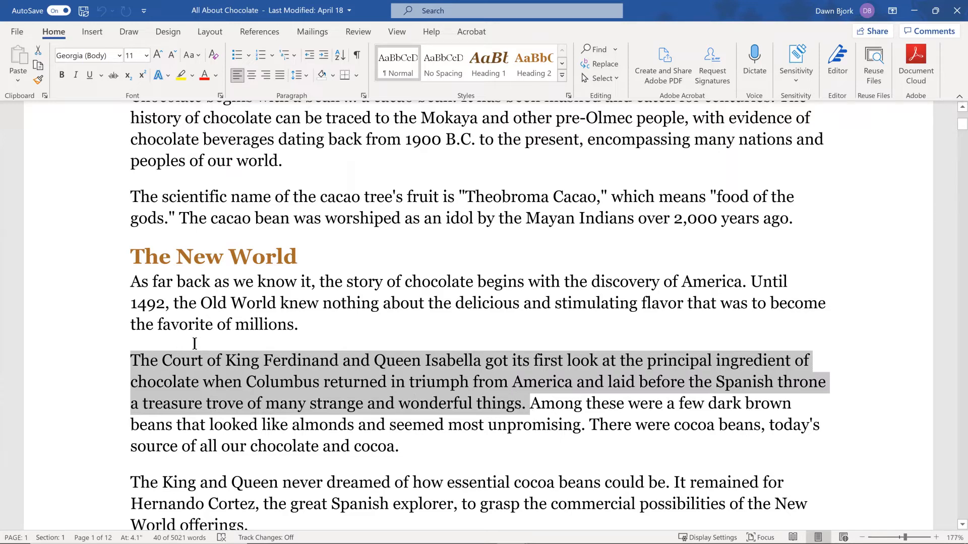
pyautogui.doubleClick(87, 304)
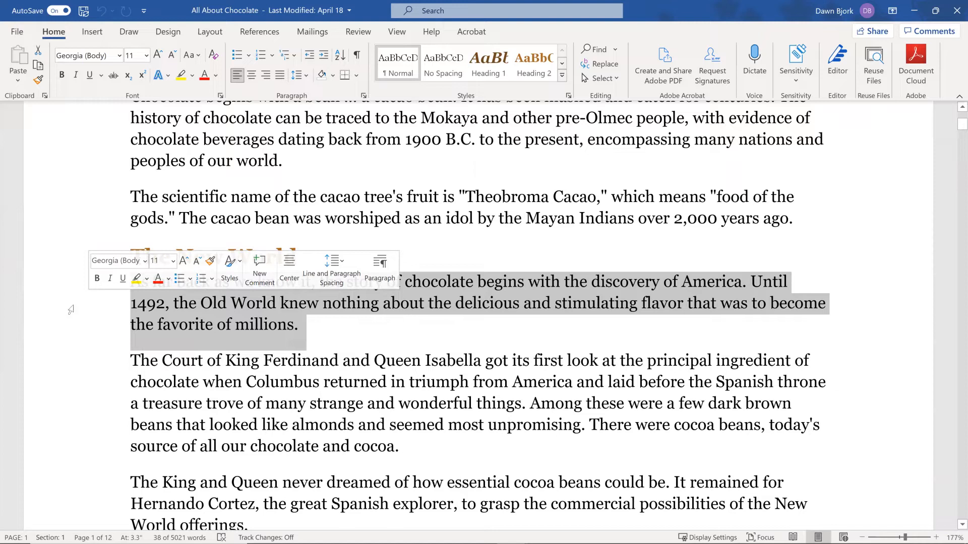
# Select the entire document, then clear the selection and return to the beginning of the document
pyautogui.tripleClick(71, 311)
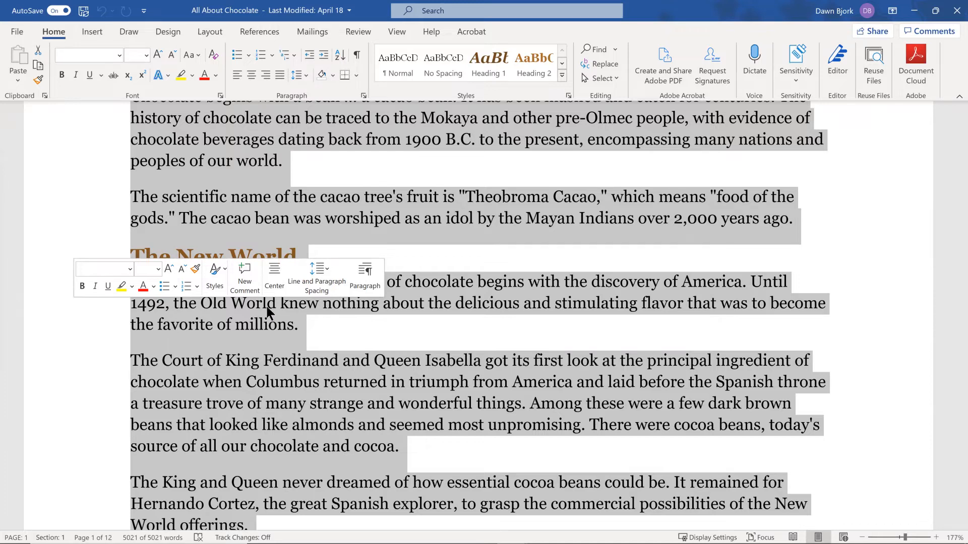
pyautogui.click(243, 221)
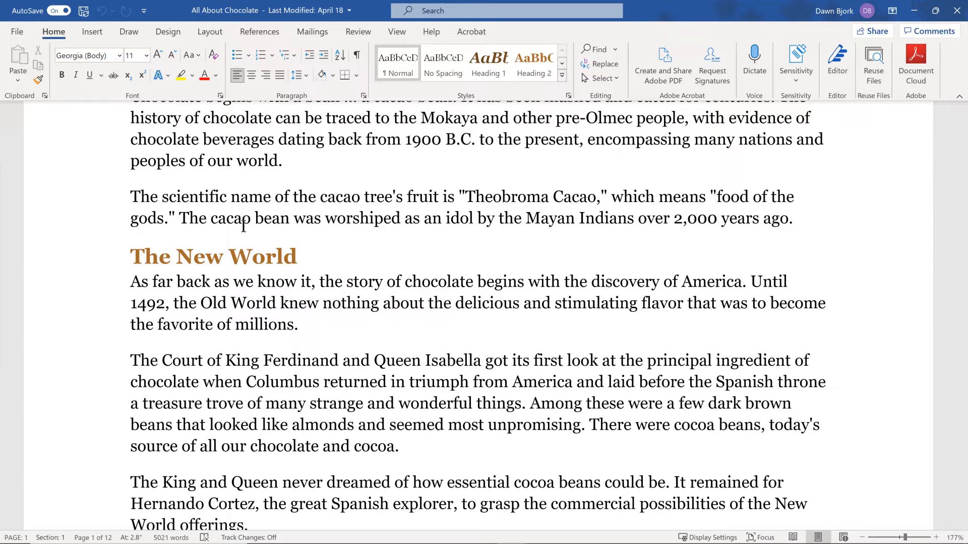
pyautogui.hotkey('ctrl', 'Home')
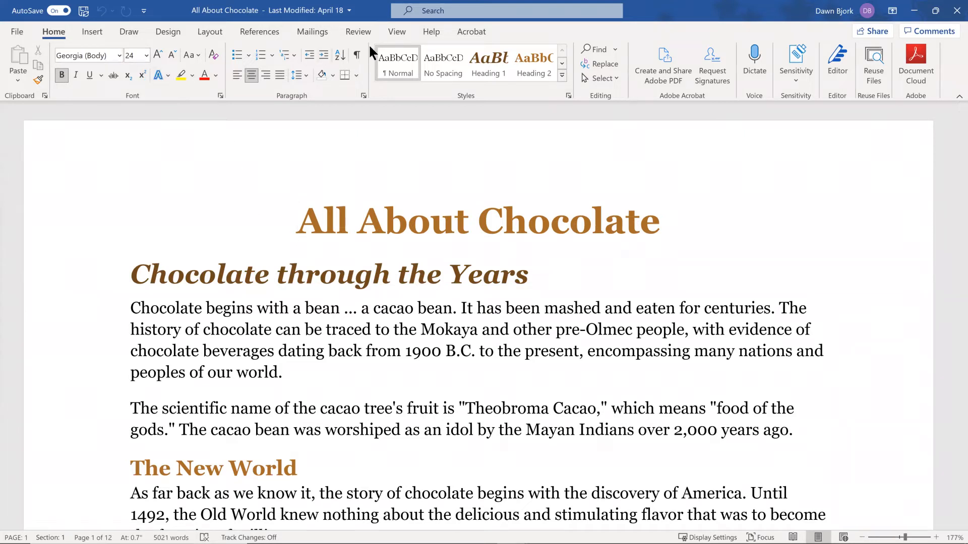
pyautogui.click(127, 35)
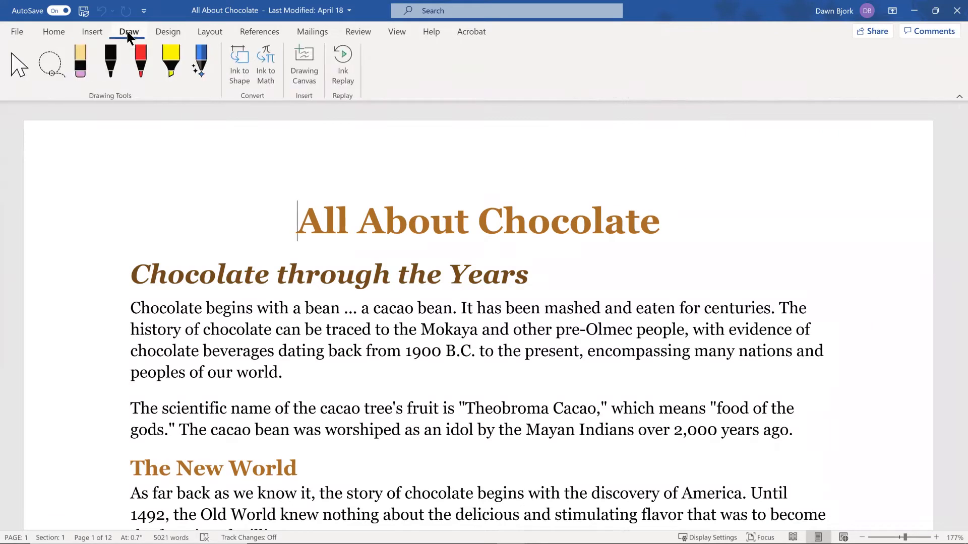
pyautogui.click(94, 32)
pyautogui.click(59, 32)
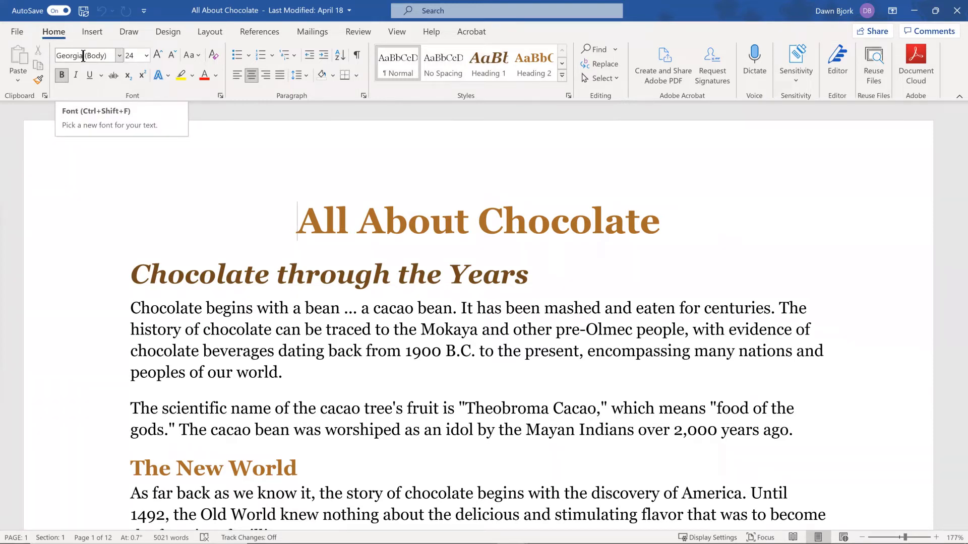
# Add New, Open, Quick Print, and Print Preview and Print to the Quick Access Toolbar, and show it below the ribbon
pyautogui.click(143, 12)
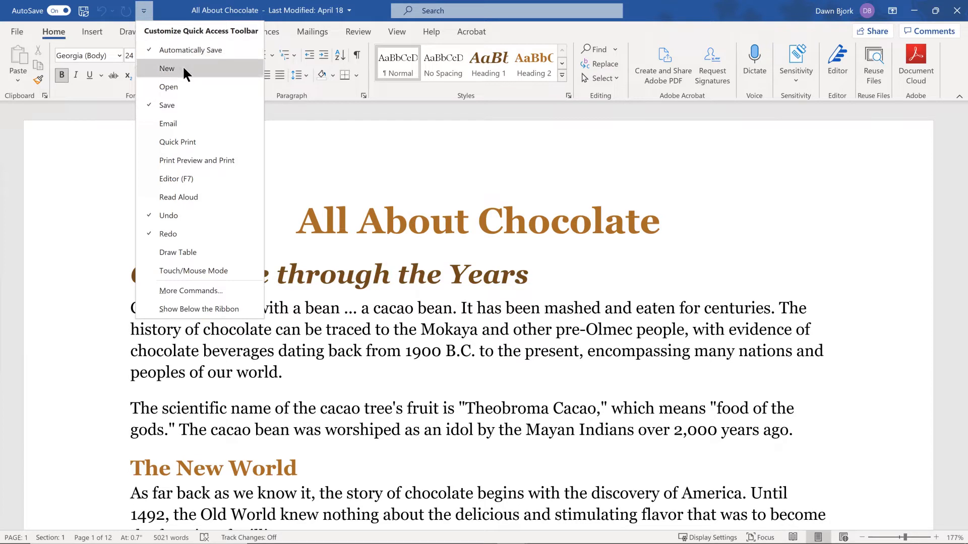
pyautogui.click(181, 67)
pyautogui.click(163, 11)
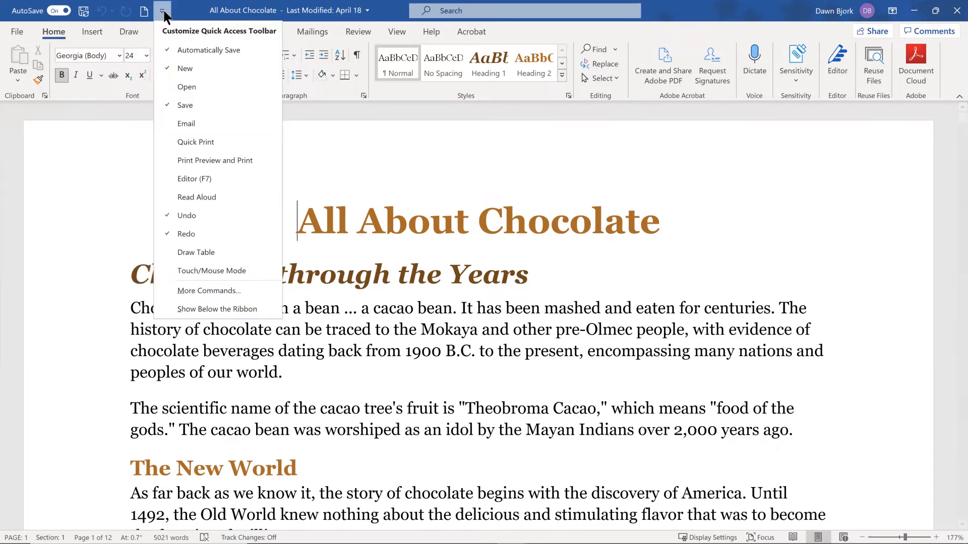
pyautogui.click(187, 82)
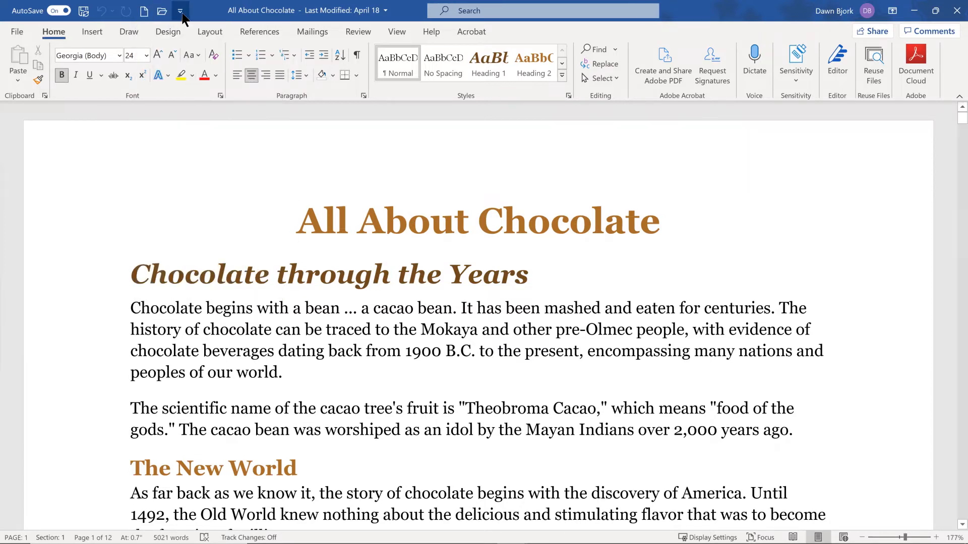
pyautogui.click(181, 10)
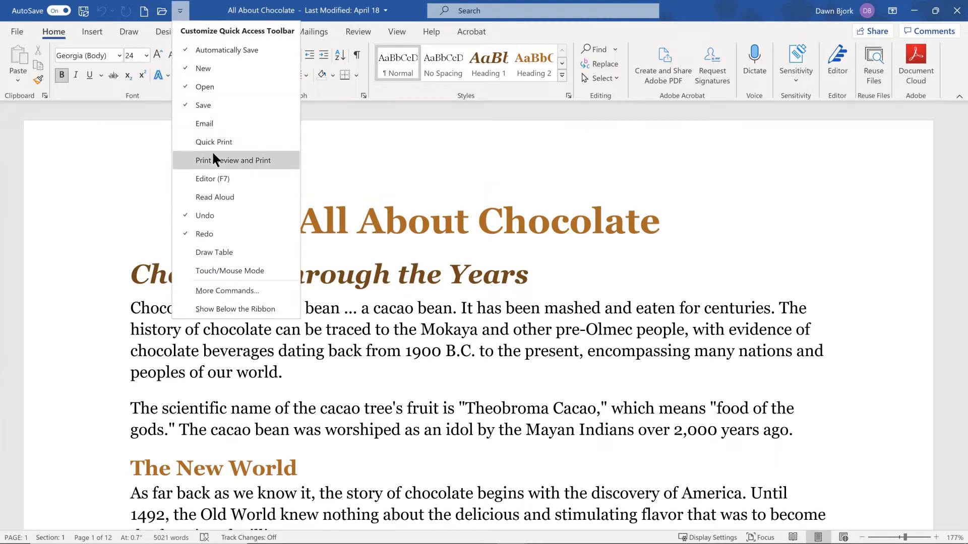
pyautogui.click(204, 140)
pyautogui.click(199, 11)
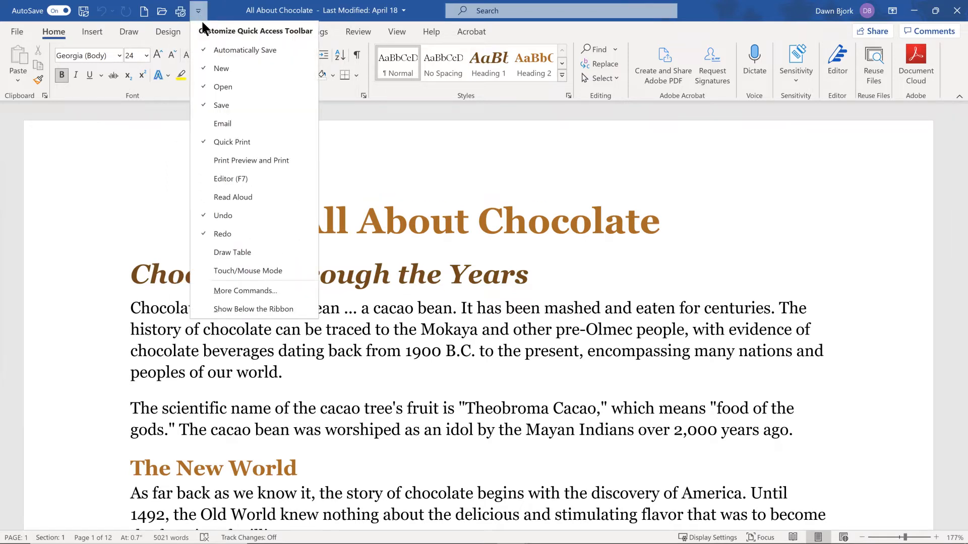
pyautogui.click(238, 159)
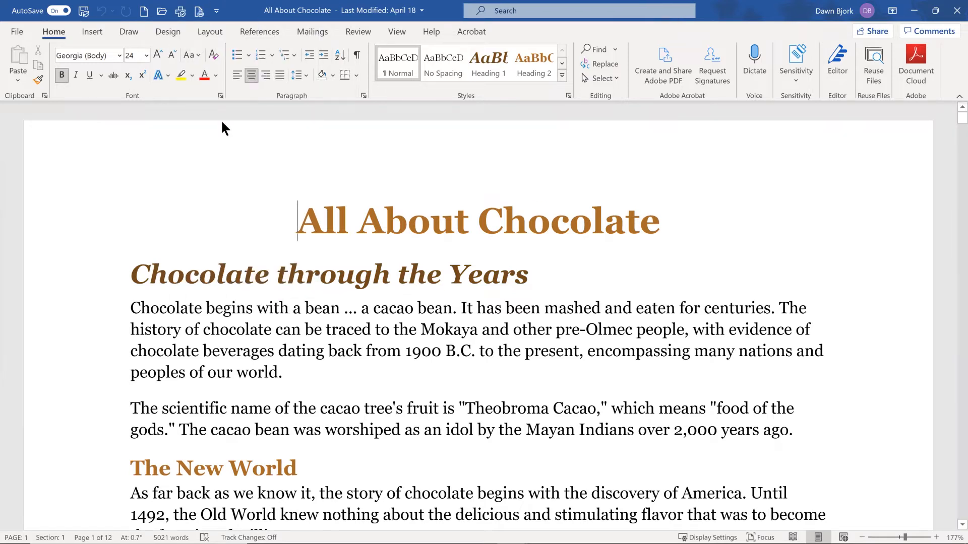
pyautogui.click(218, 11)
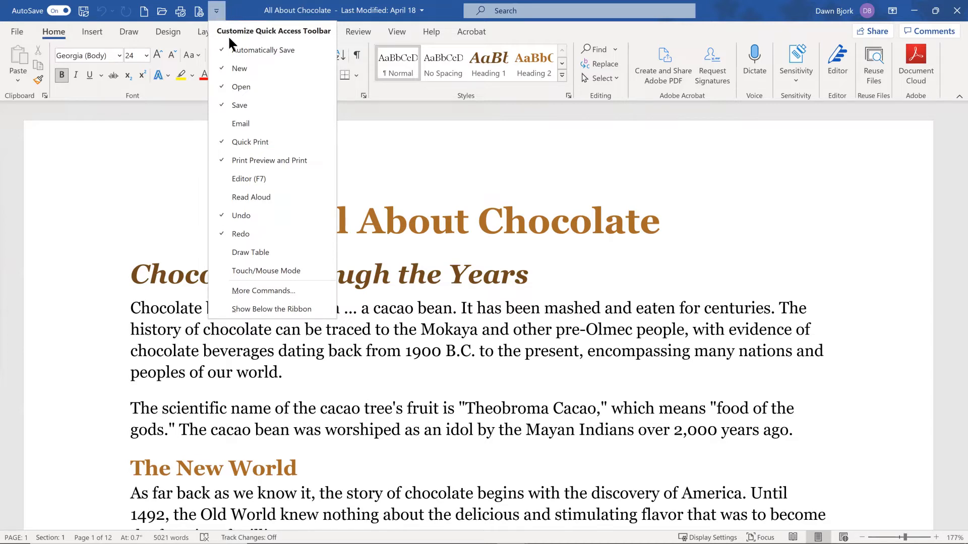
pyautogui.click(260, 307)
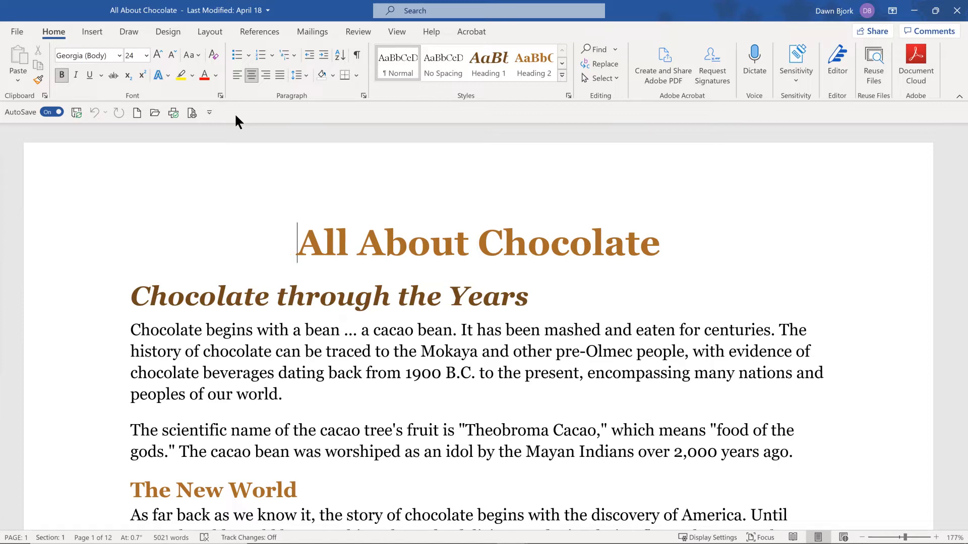
# Show the formatting marks and insert a centered paragraph "Chocolate is yummy!" plus an empty paragraph after the opening paragraph
pyautogui.click(356, 57)
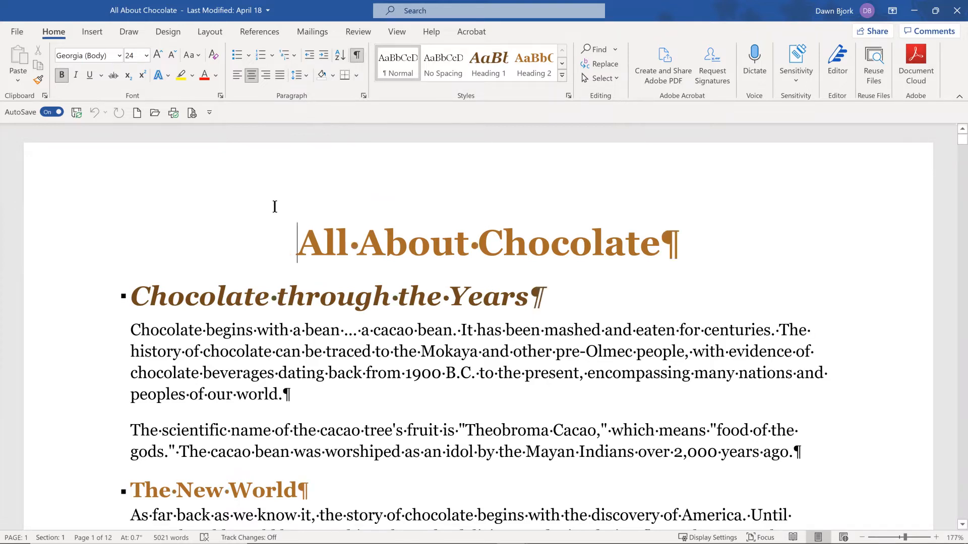
pyautogui.scroll(-1, 528, 228)
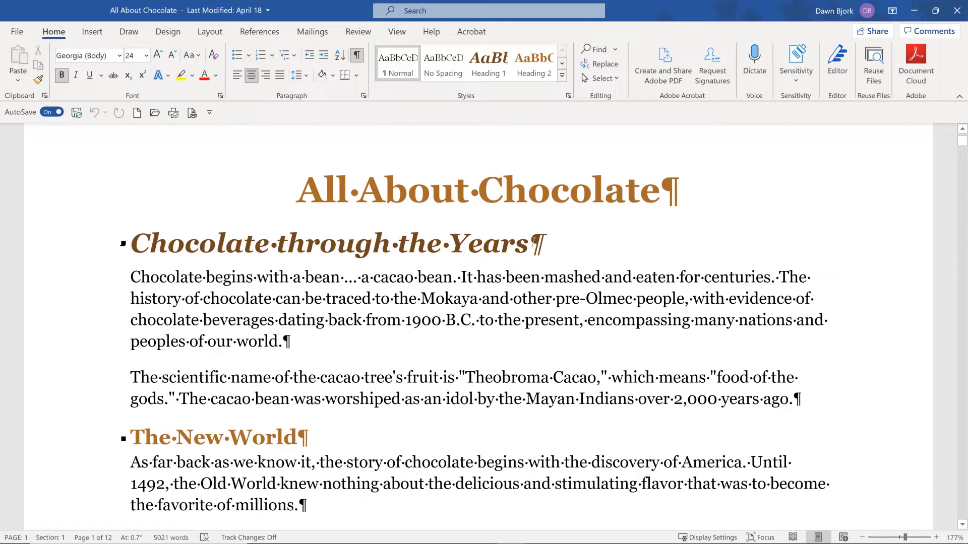
pyautogui.click(301, 342)
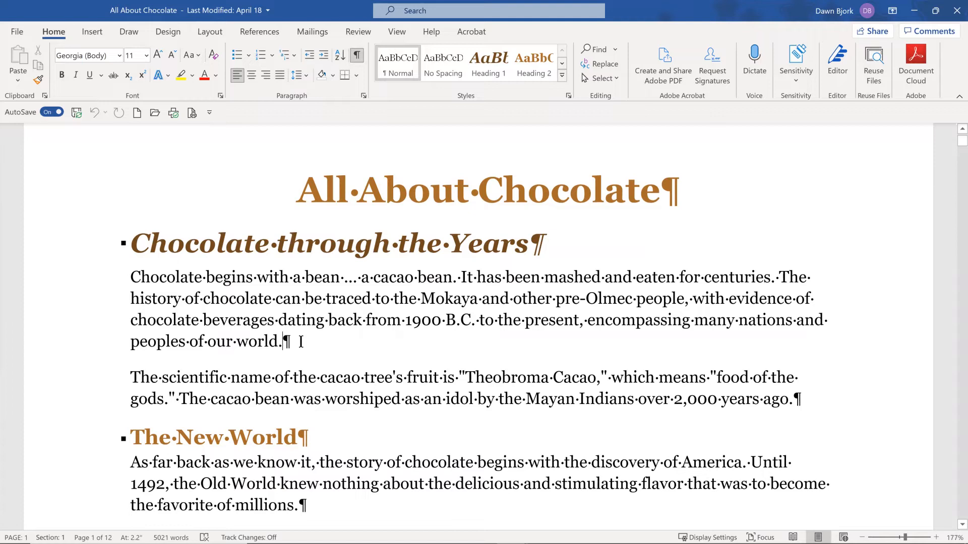
pyautogui.press('Return')
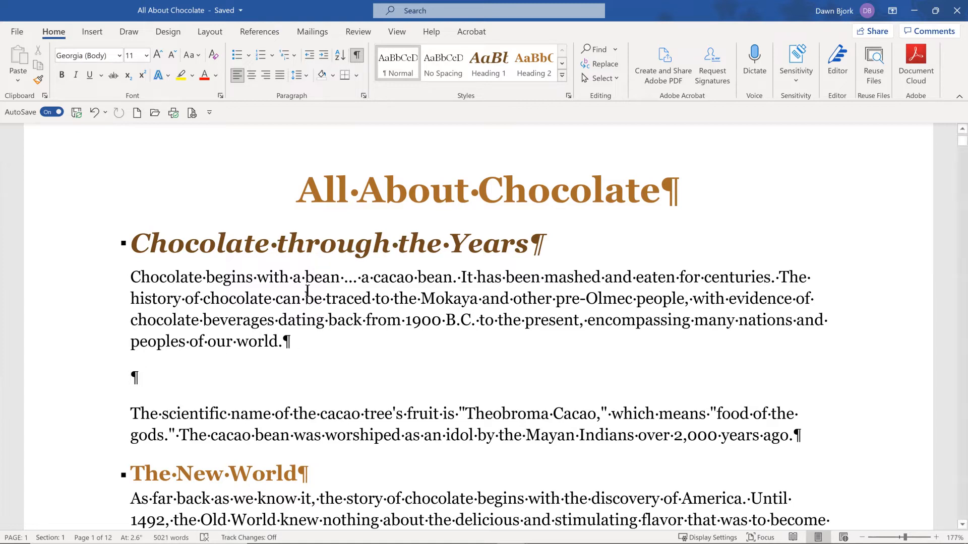
pyautogui.click(251, 75)
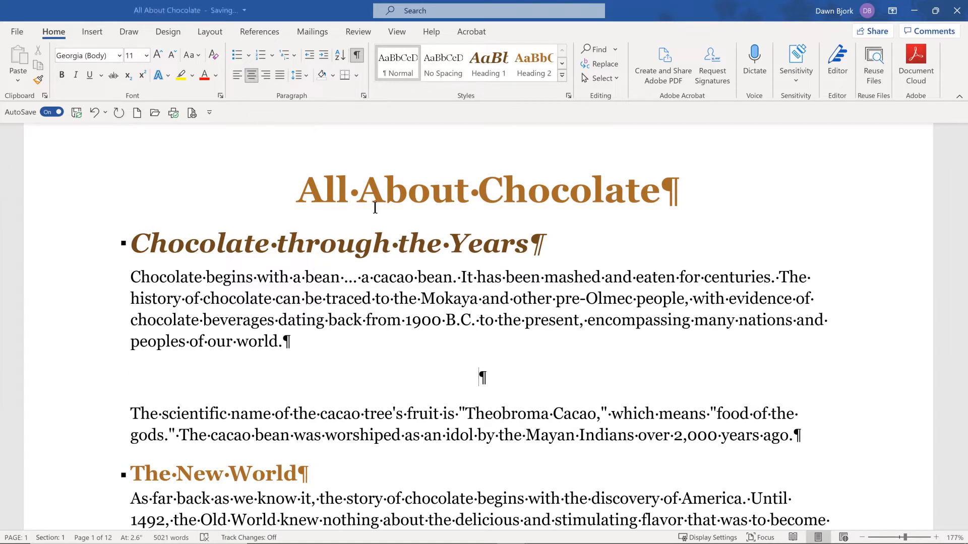
pyautogui.write('Ch')
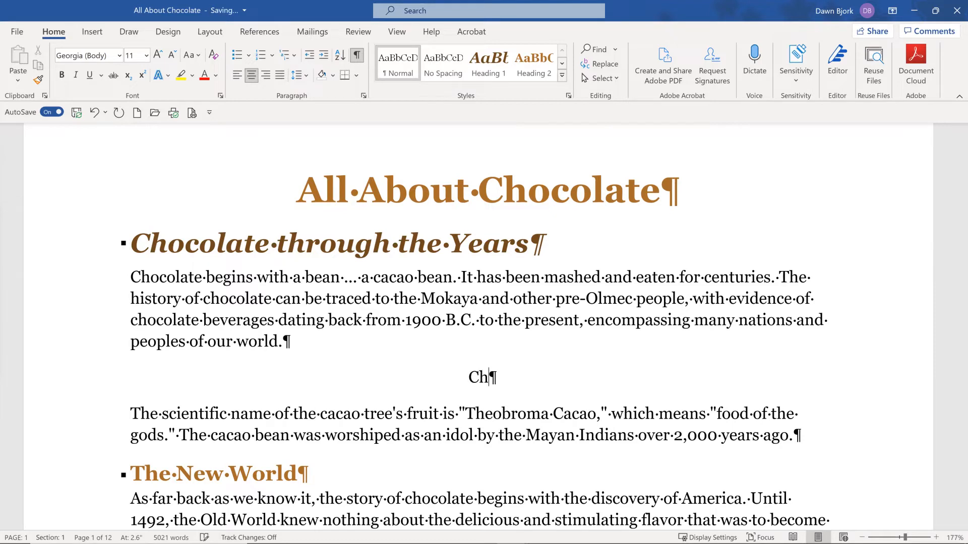
pyautogui.write('ocolate is y')
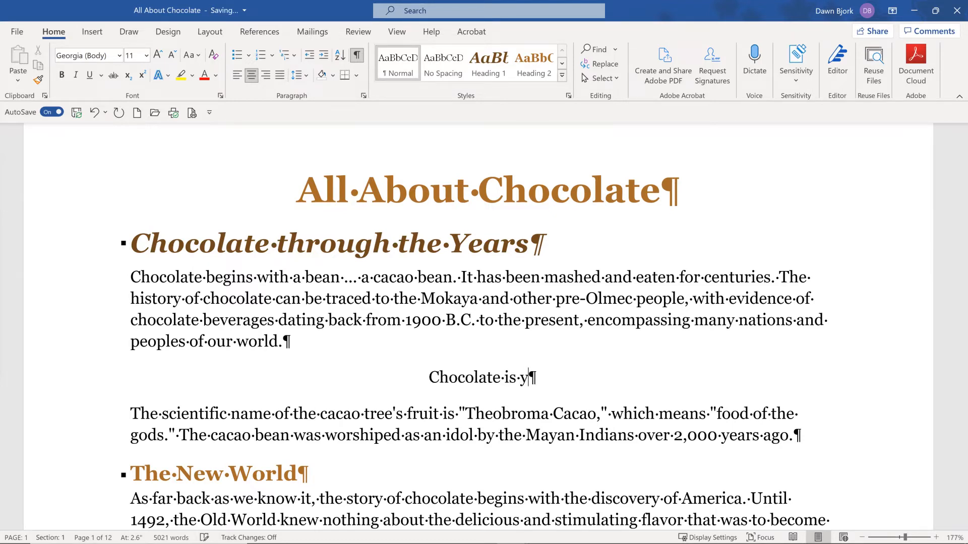
pyautogui.write('ummy!')
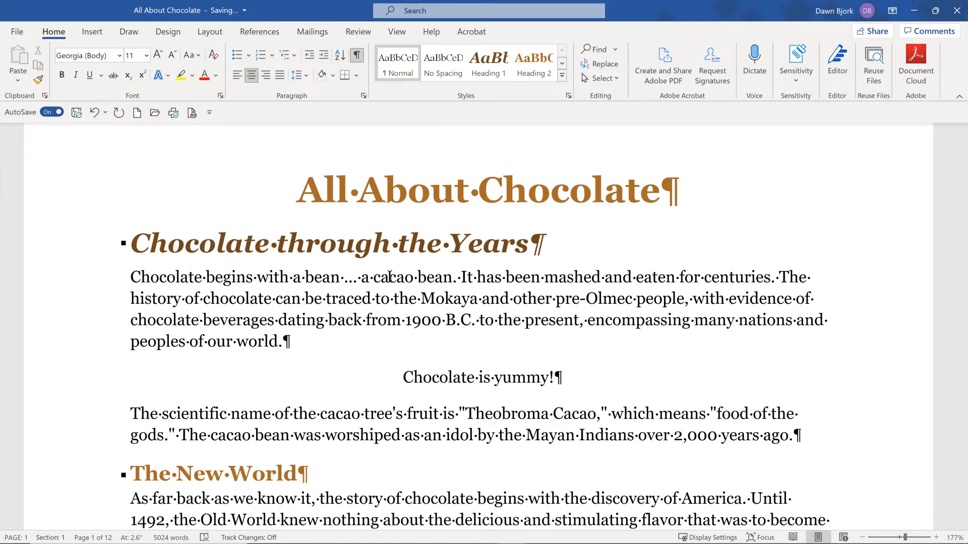
pyautogui.press('Return')
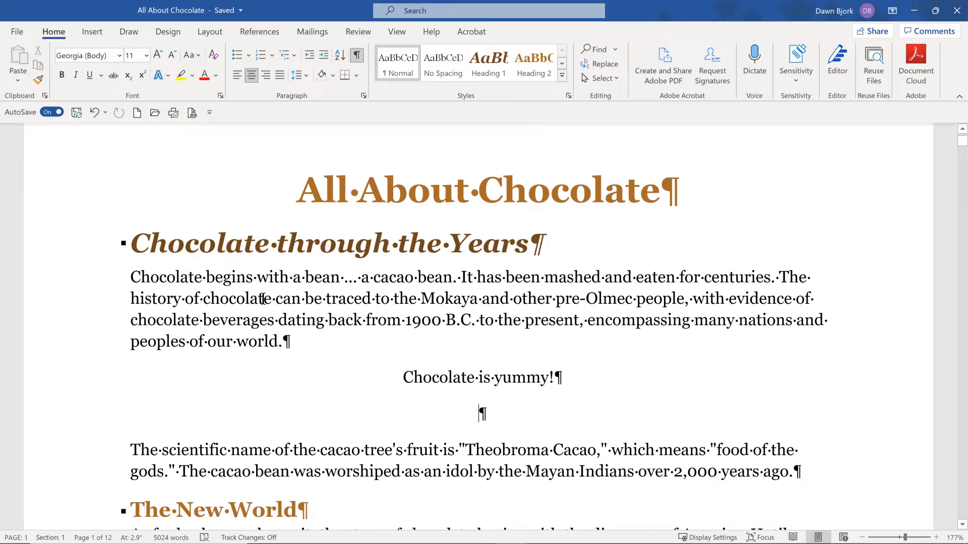
pyautogui.click(294, 340)
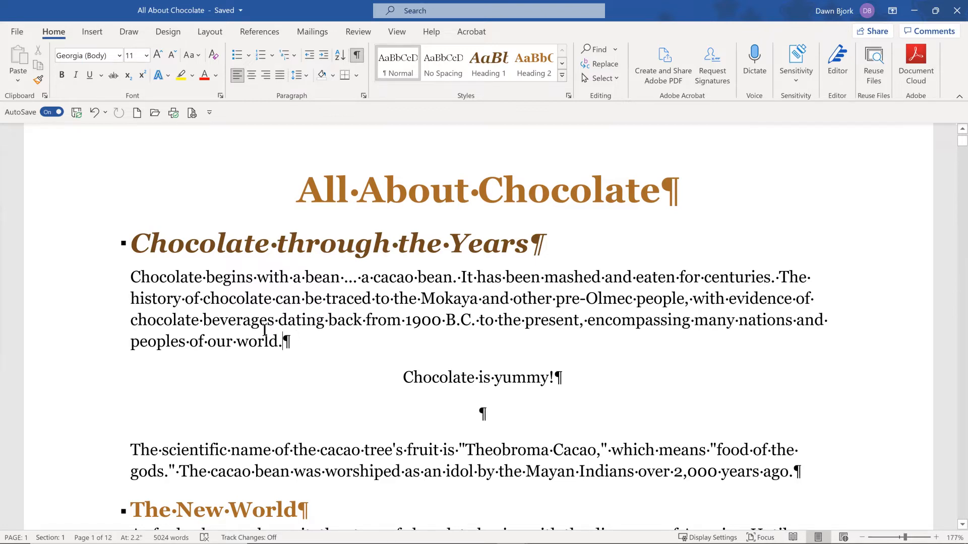
# Add the Show/Hide ¶ command to the Quick Access Toolbar
pyautogui.scroll(-3, 266, 330)
pyautogui.scroll(3, 266, 330)
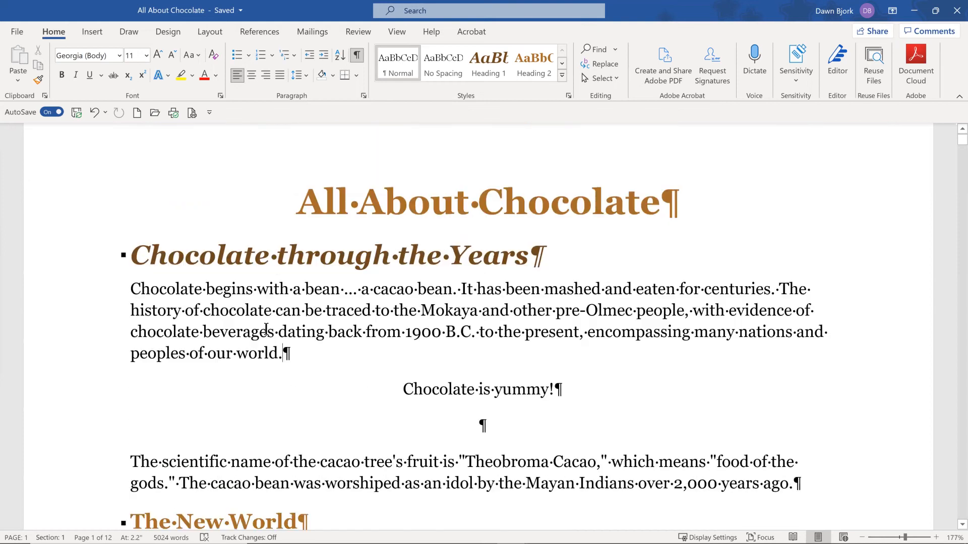
pyautogui.scroll(1, 266, 330)
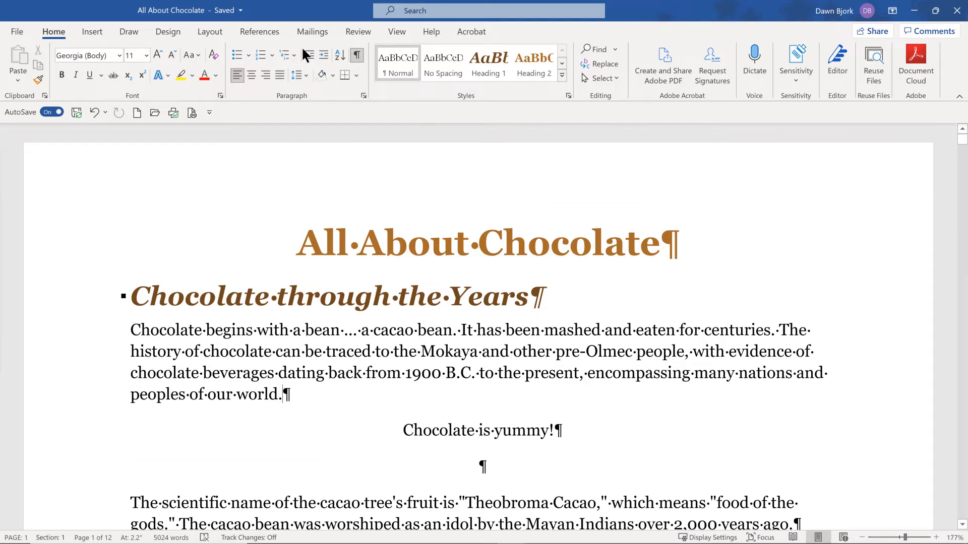
pyautogui.rightClick(358, 58)
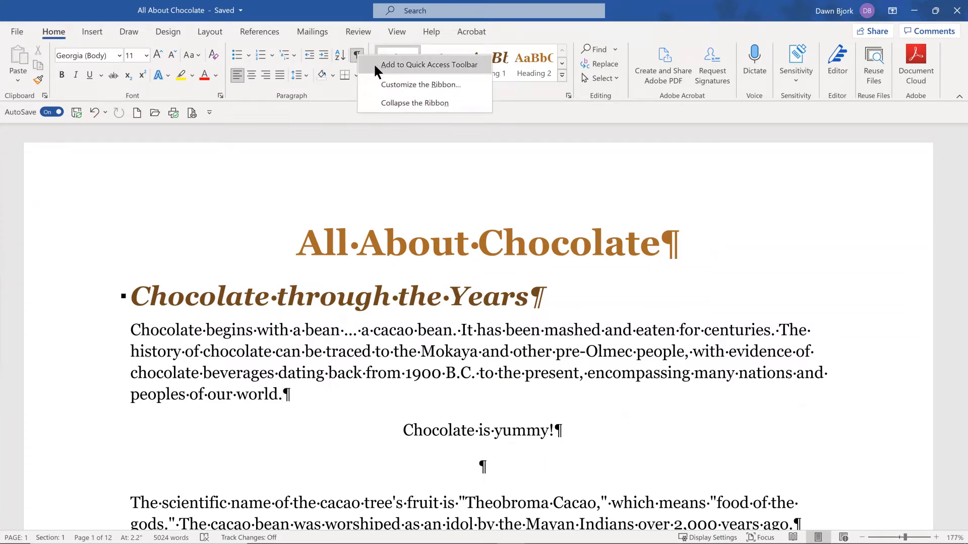
pyautogui.click(374, 63)
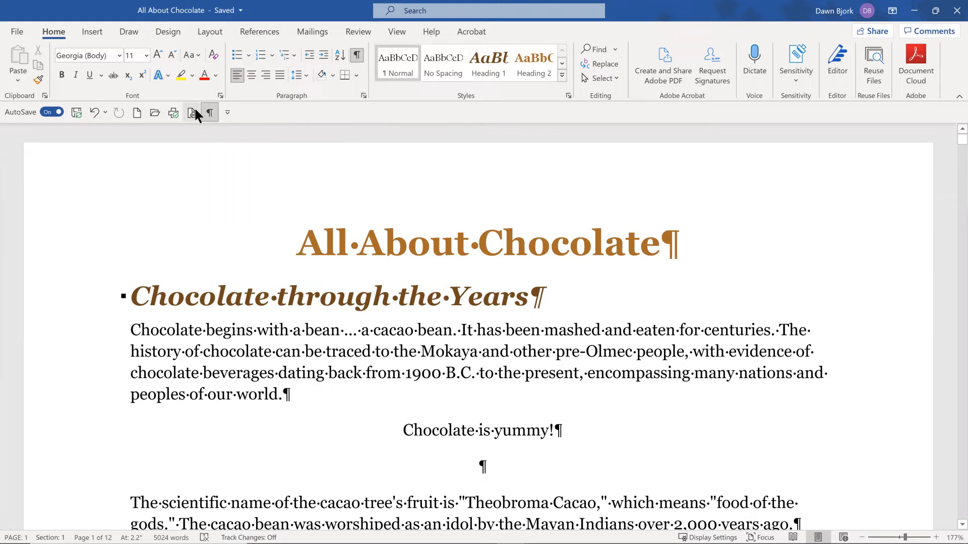
# Toggle the formatting marks off and on again from the Quick Access Toolbar while ribbon commands other than Home are displayed
pyautogui.click(213, 31)
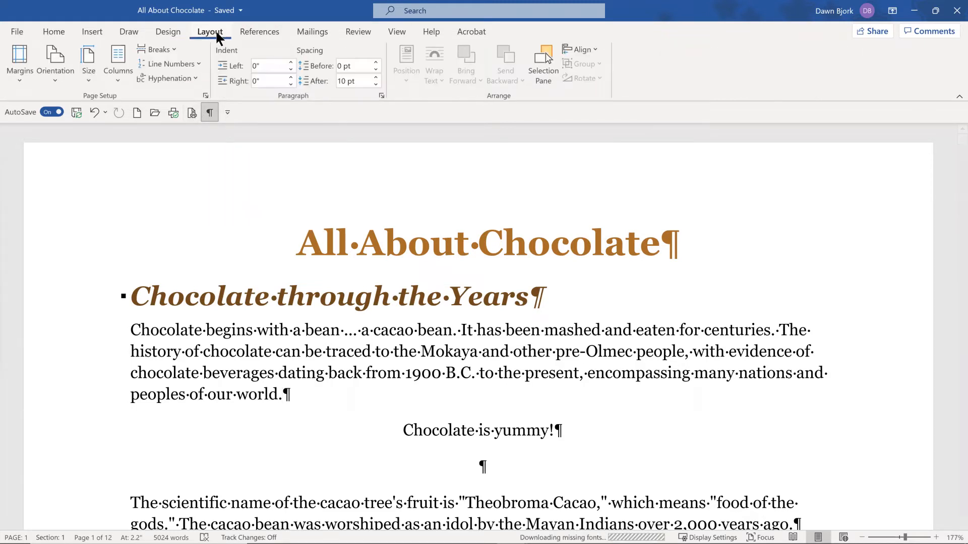
pyautogui.click(395, 30)
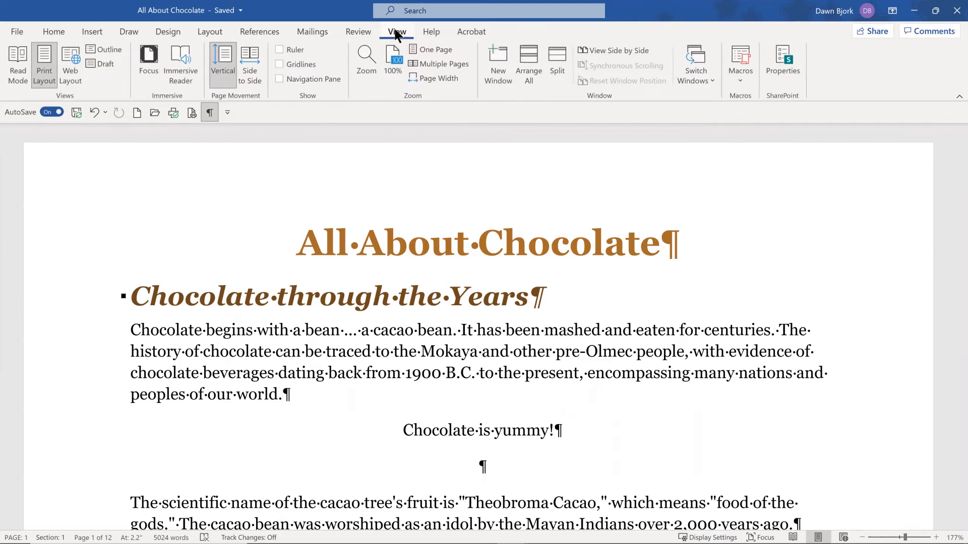
pyautogui.click(210, 112)
pyautogui.click(210, 113)
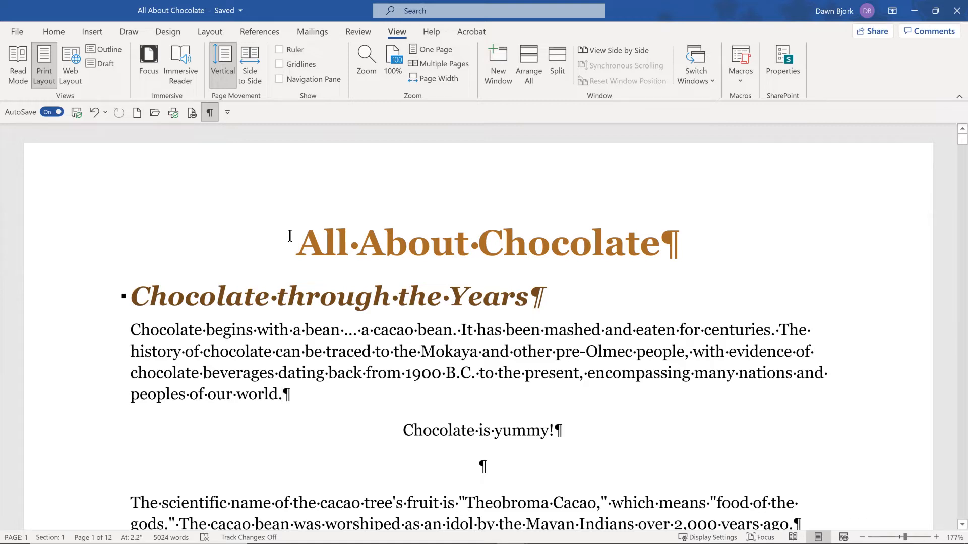
pyautogui.click(209, 113)
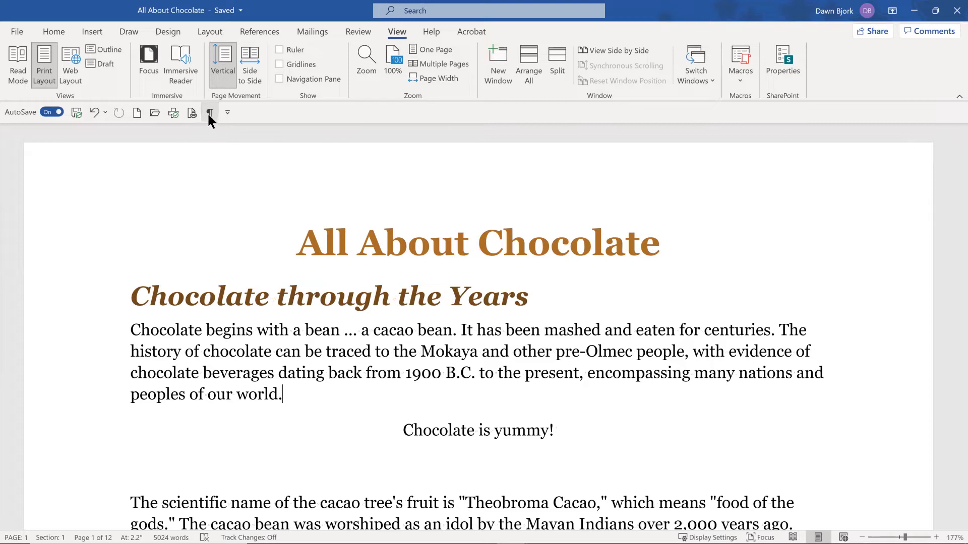
pyautogui.click(209, 114)
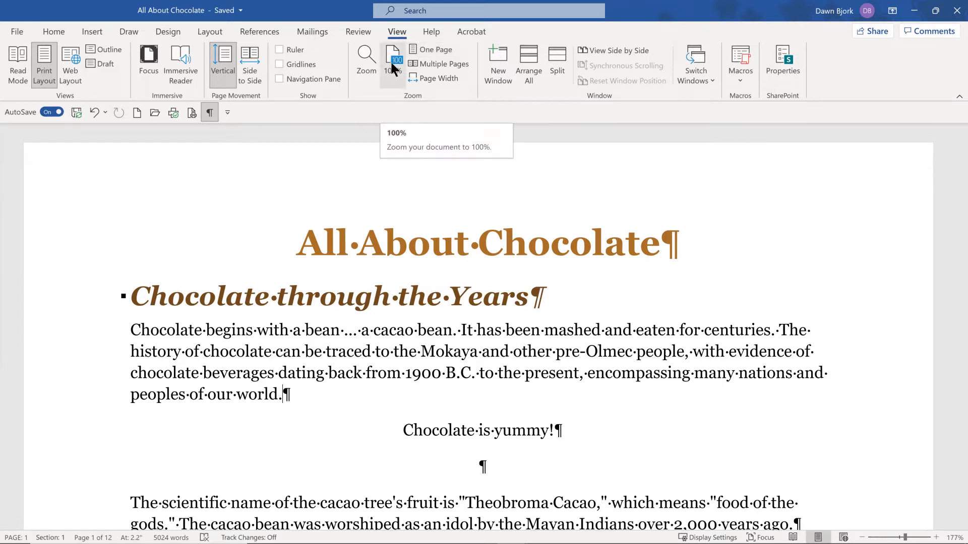
# Add the One Page, Multiple Pages, Page Width and 100% zoom commands to the Quick Access Toolbar
pyautogui.rightClick(425, 47)
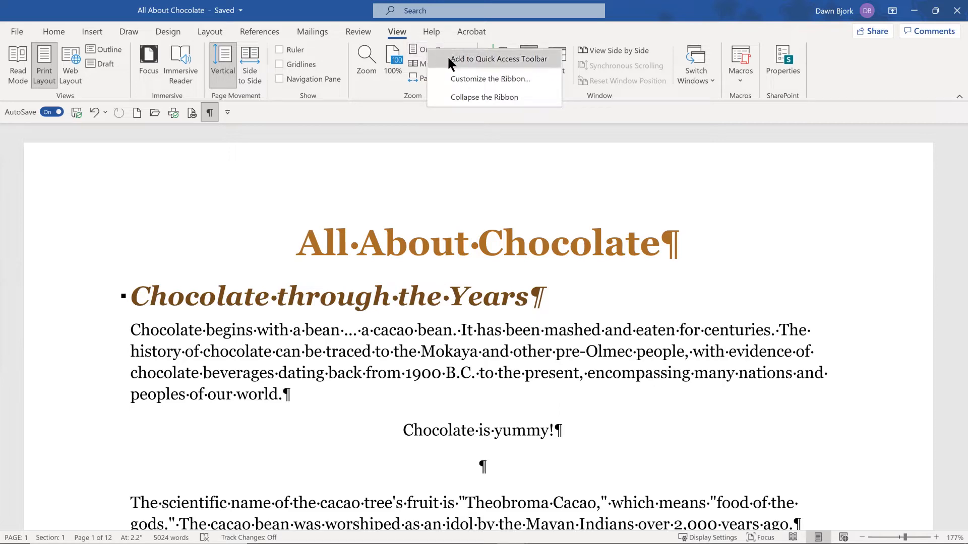
pyautogui.press('Escape')
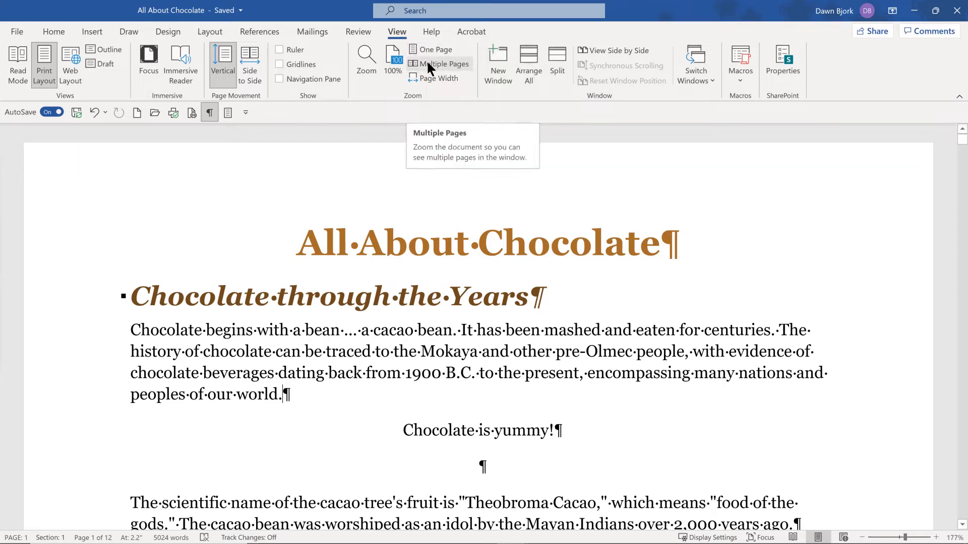
pyautogui.rightClick(426, 60)
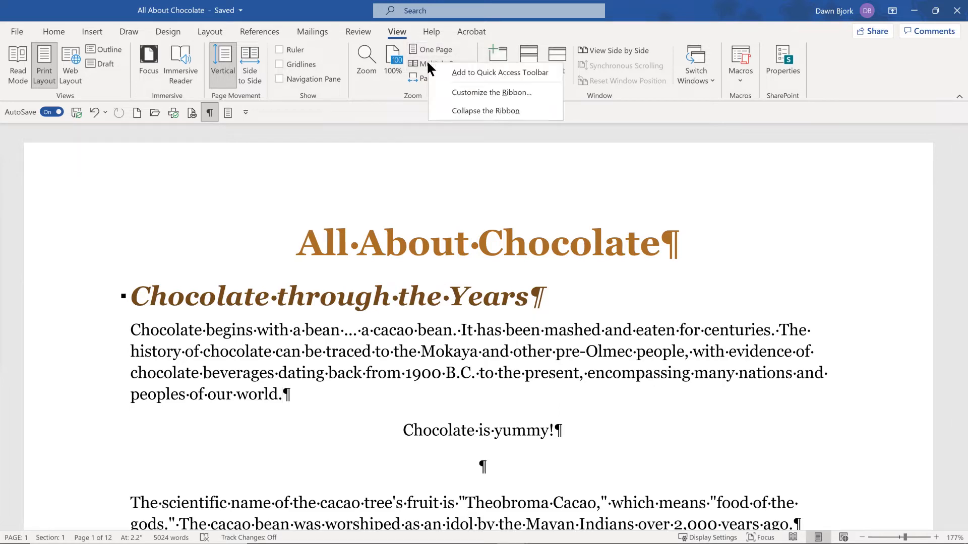
pyautogui.click(449, 74)
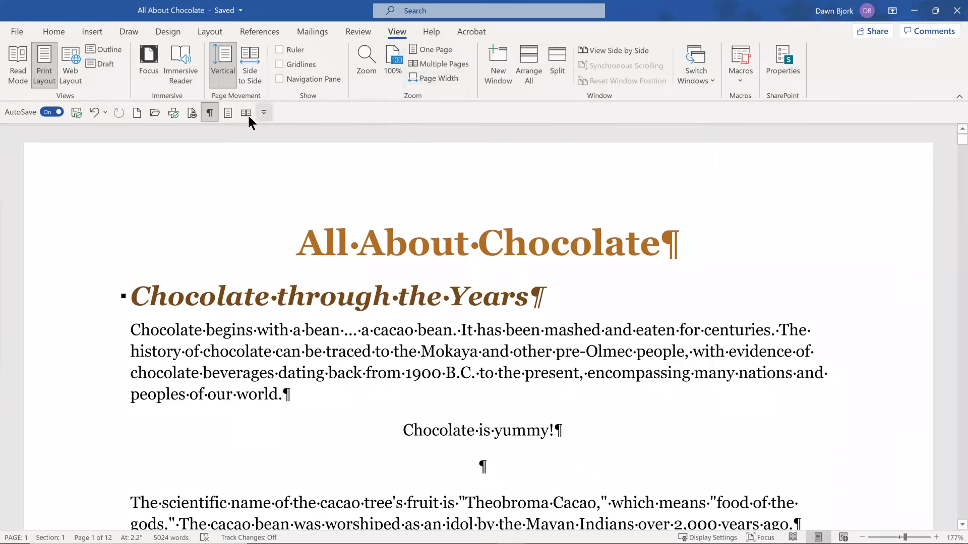
pyautogui.rightClick(434, 78)
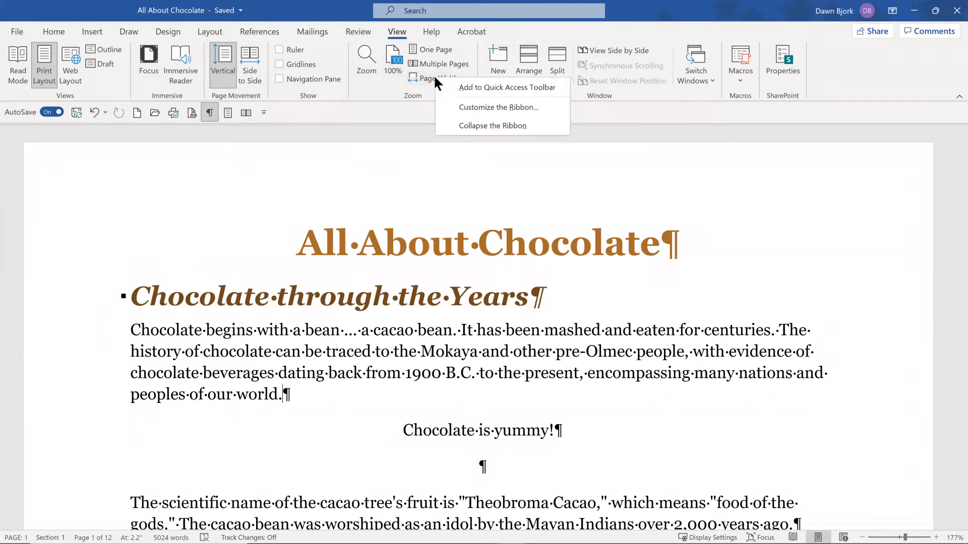
pyautogui.click(458, 87)
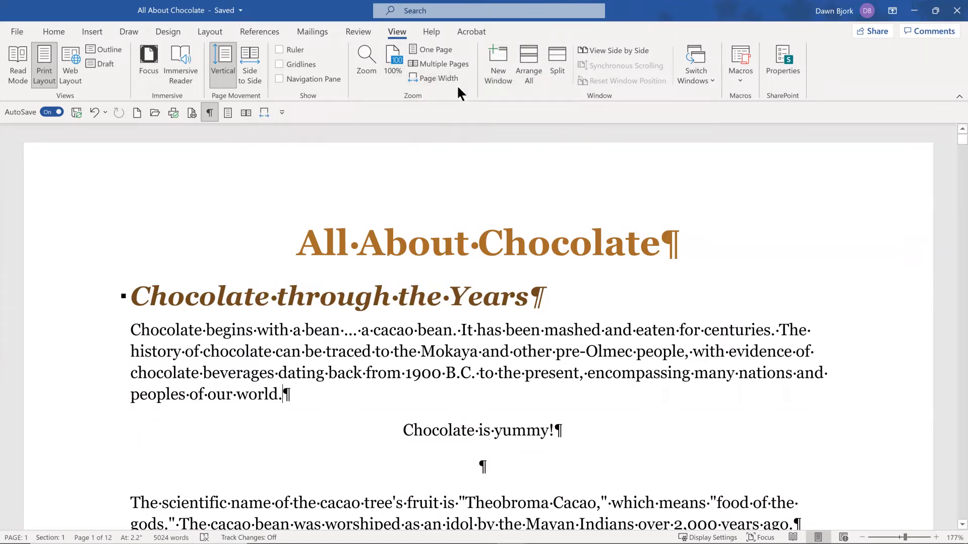
pyautogui.rightClick(395, 63)
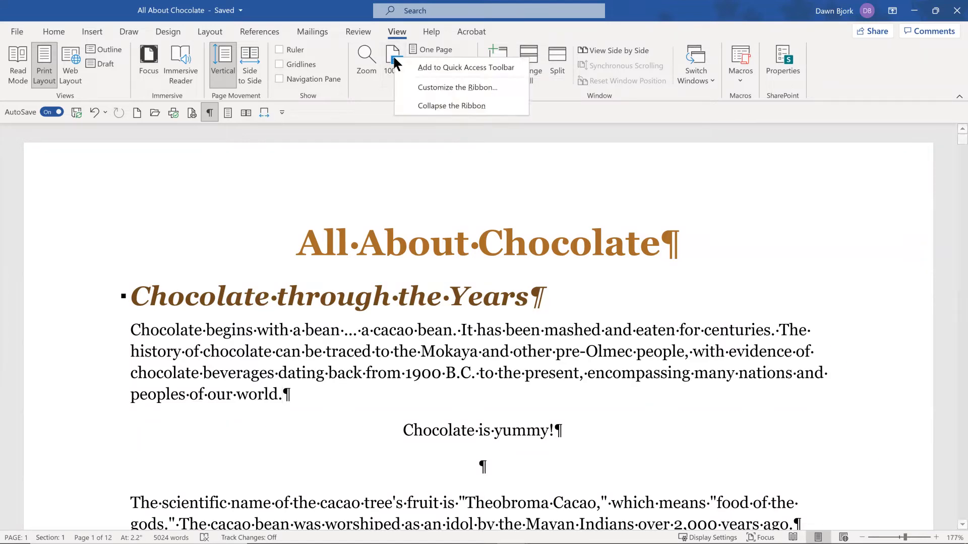
pyautogui.click(412, 68)
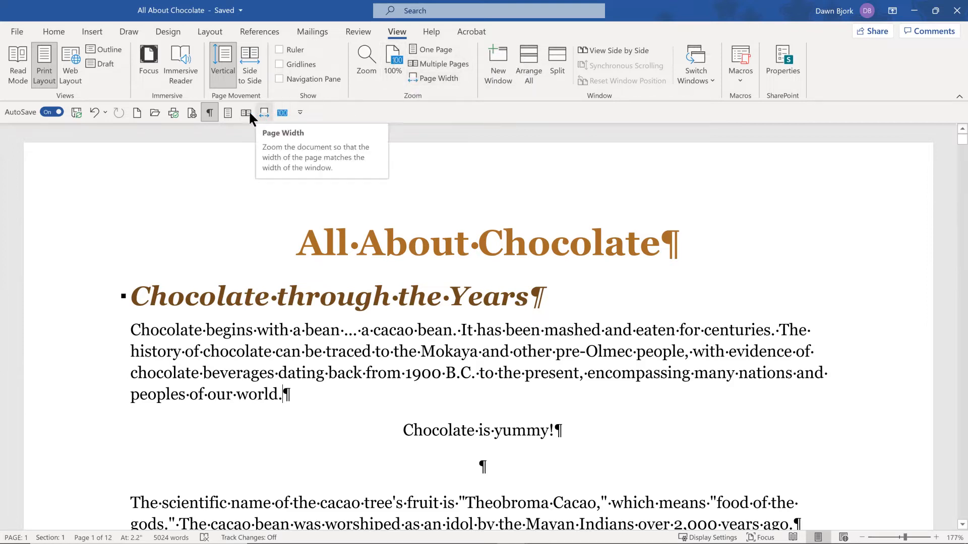
# Zoom the document to Multiple Pages and back to Page Width, and add Switch Windows to the Quick Access Toolbar
pyautogui.click(245, 114)
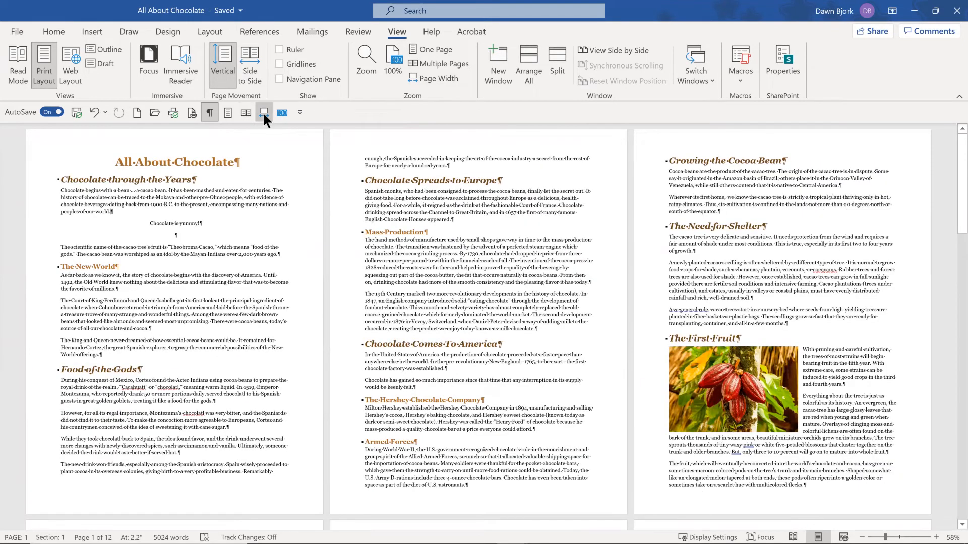
pyautogui.click(264, 113)
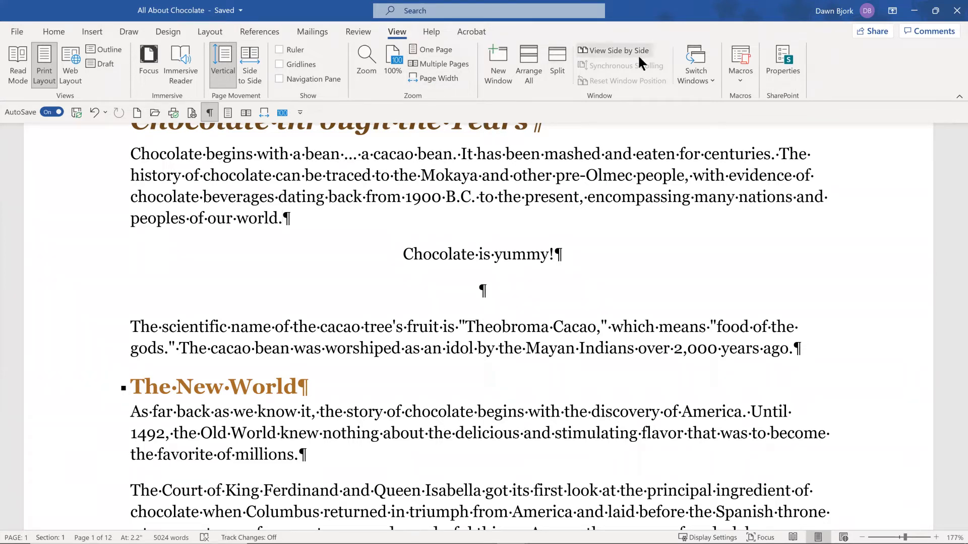
pyautogui.rightClick(701, 55)
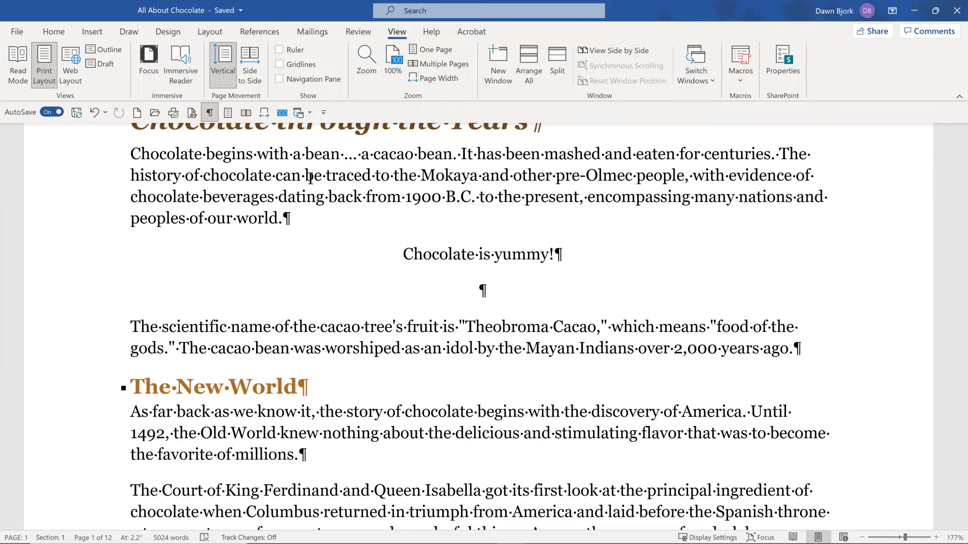
# In the Quick Access Toolbar customization options, move New File to the start of the toolbar order and Open directly after it
pyautogui.click(323, 113)
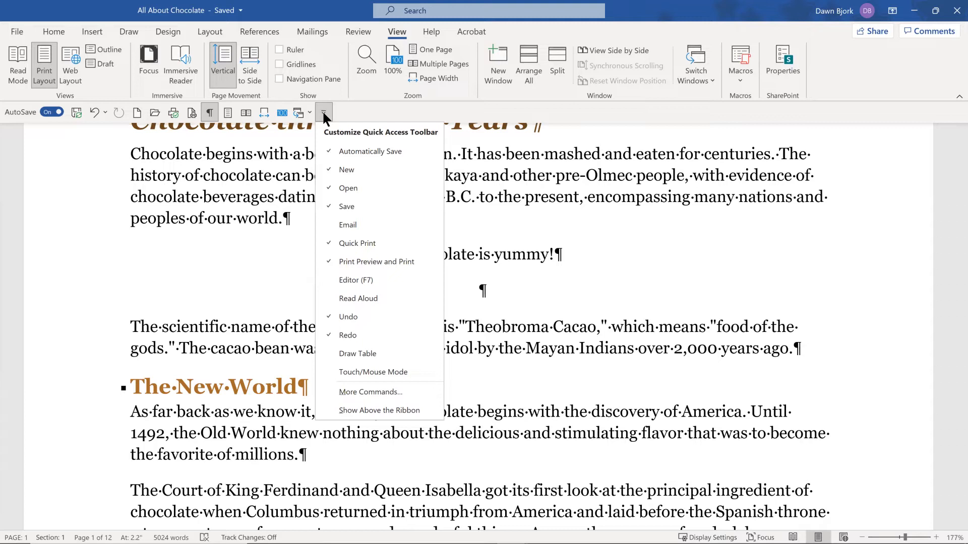
pyautogui.click(333, 392)
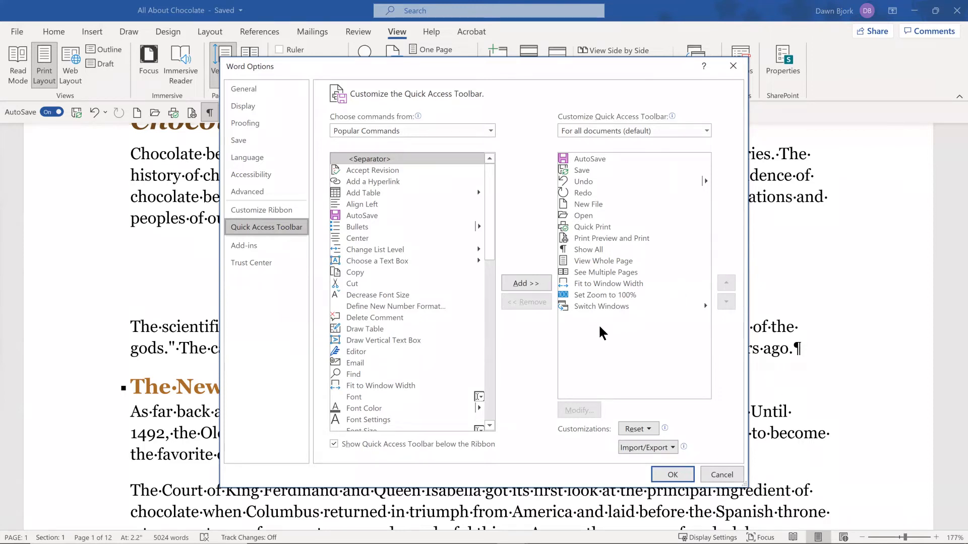
pyautogui.click(587, 208)
pyautogui.click(726, 283)
pyautogui.click(726, 283)
pyautogui.click(726, 283)
pyautogui.click(726, 283)
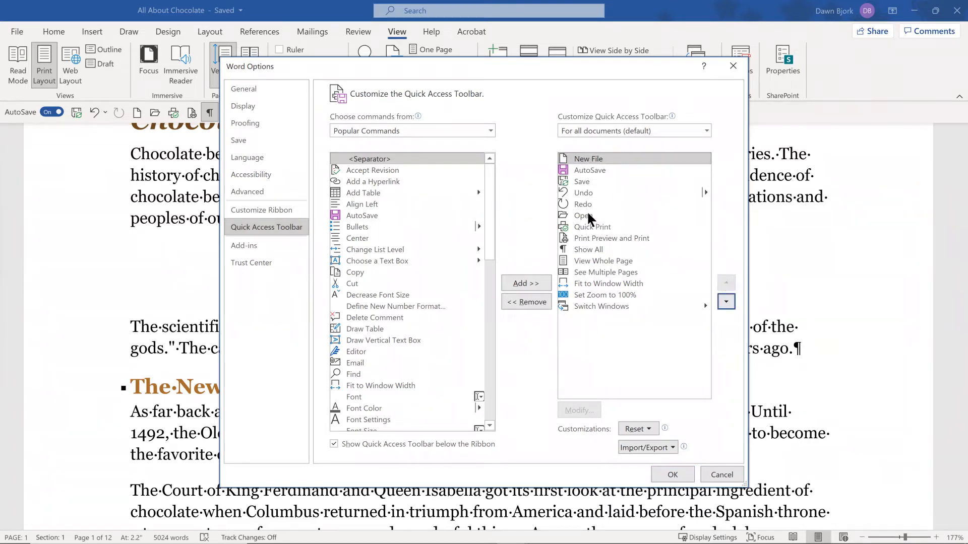
pyautogui.click(589, 216)
pyautogui.click(725, 283)
pyautogui.click(726, 283)
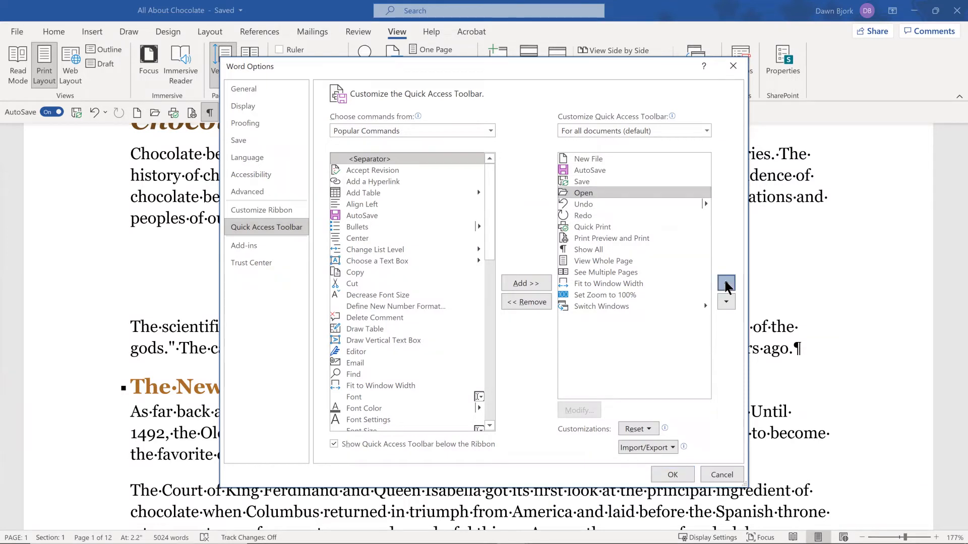
pyautogui.click(726, 283)
pyautogui.click(726, 283)
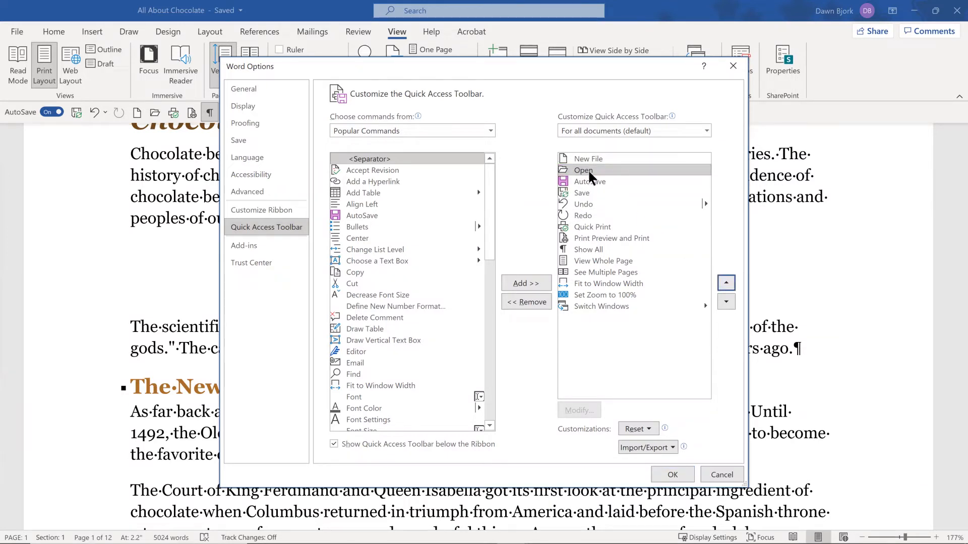
# Move Quick Print and Print Preview and Print ahead of Undo in the Quick Access Toolbar order, directly after Save
pyautogui.click(592, 227)
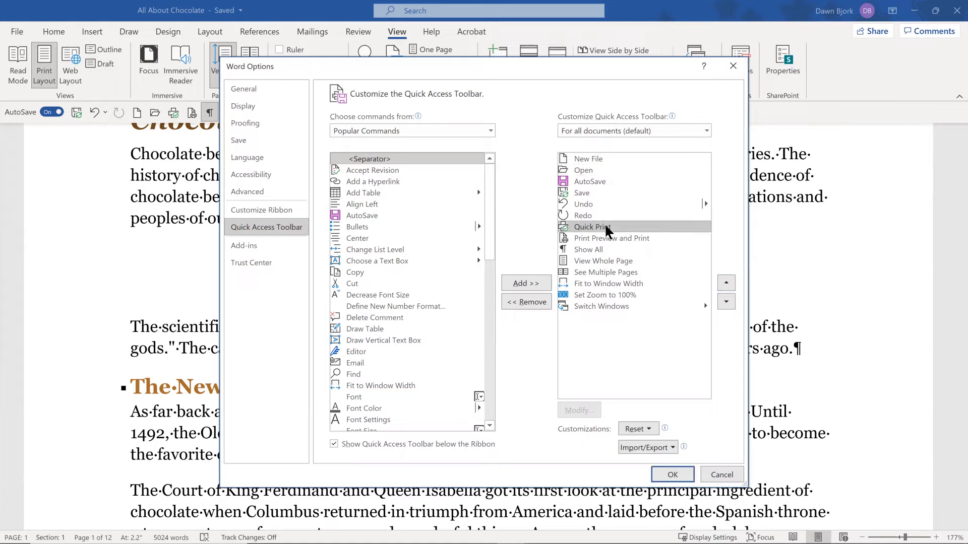
pyautogui.click(727, 280)
pyautogui.click(727, 281)
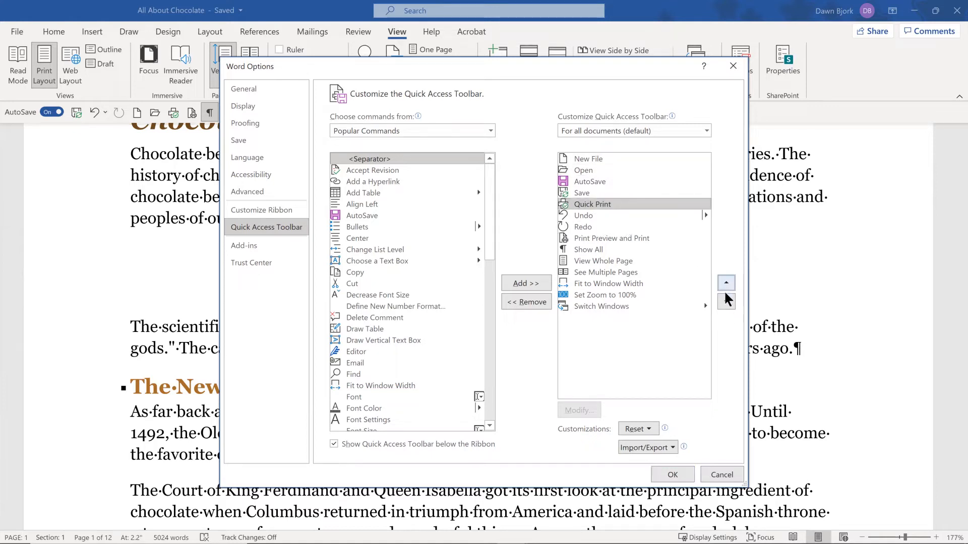
pyautogui.click(611, 237)
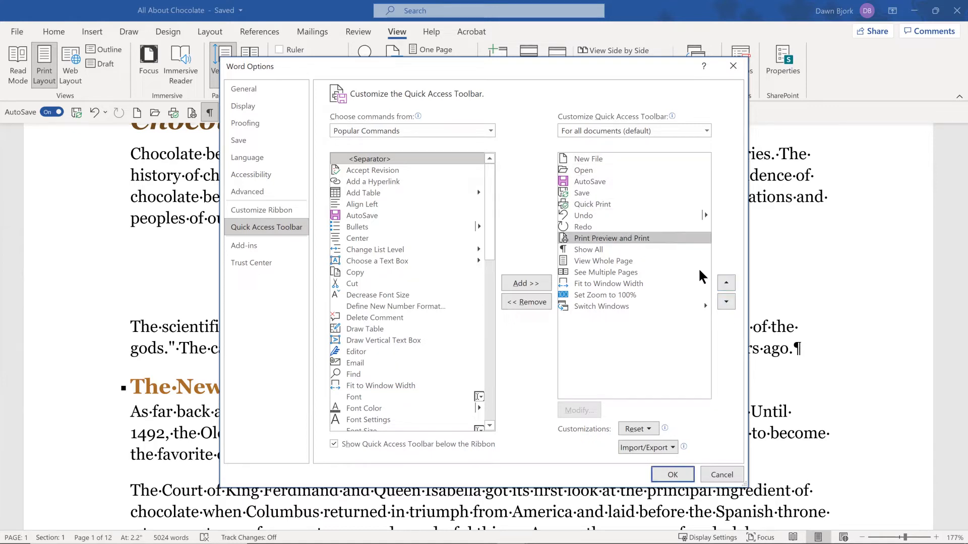
pyautogui.click(724, 278)
pyautogui.click(724, 279)
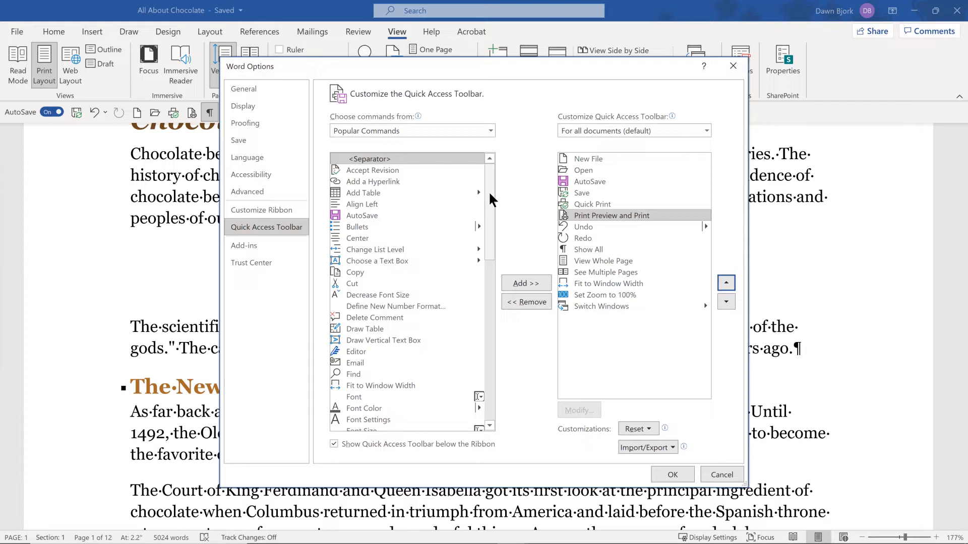
# Add Save As from the popular commands to the Quick Access Toolbar and place it directly after Save
pyautogui.scroll(-1, 494, 267)
pyautogui.scroll(-14, 495, 271)
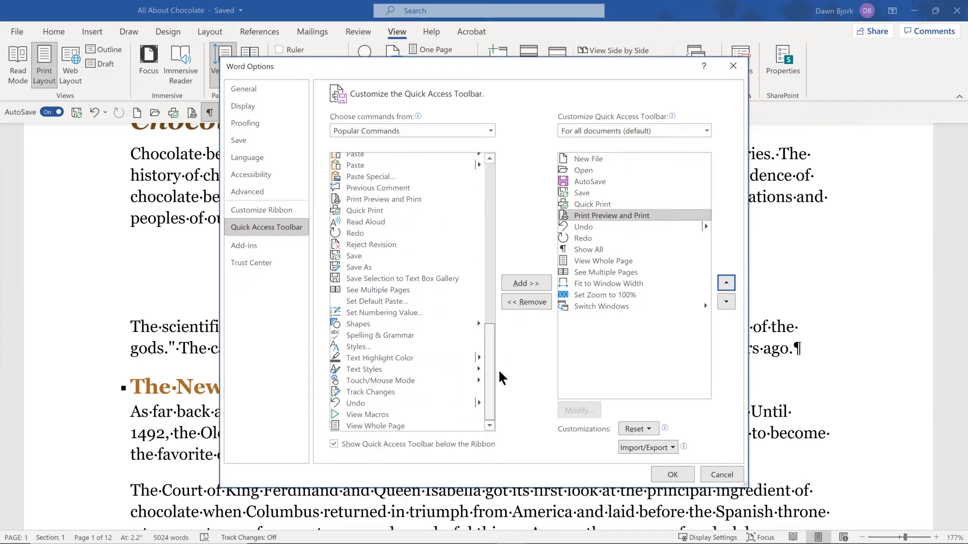
pyautogui.click(355, 268)
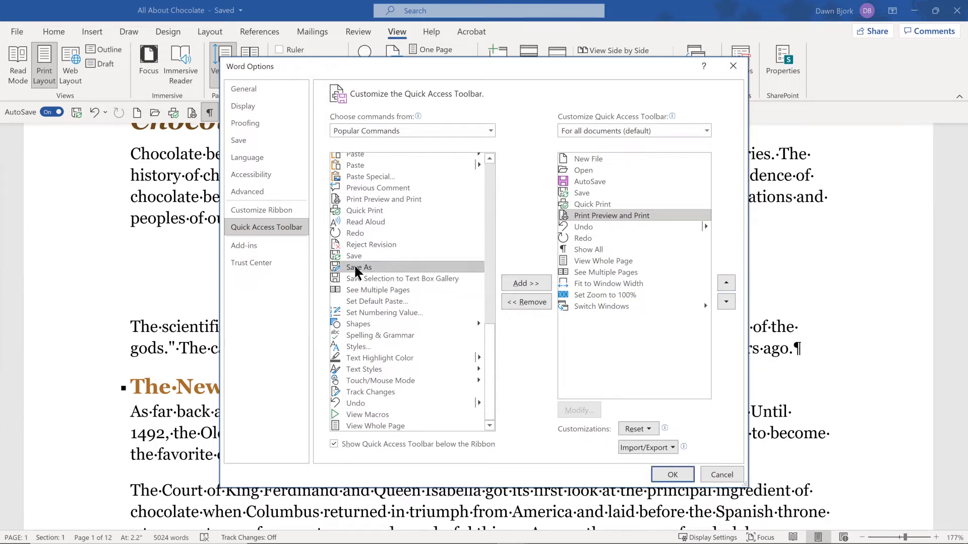
pyautogui.click(519, 283)
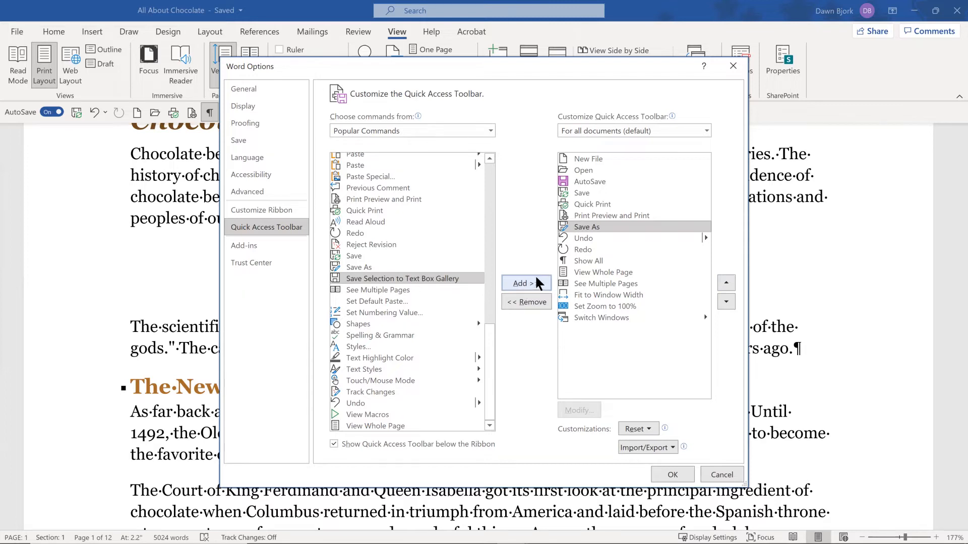
pyautogui.click(727, 280)
pyautogui.click(727, 280)
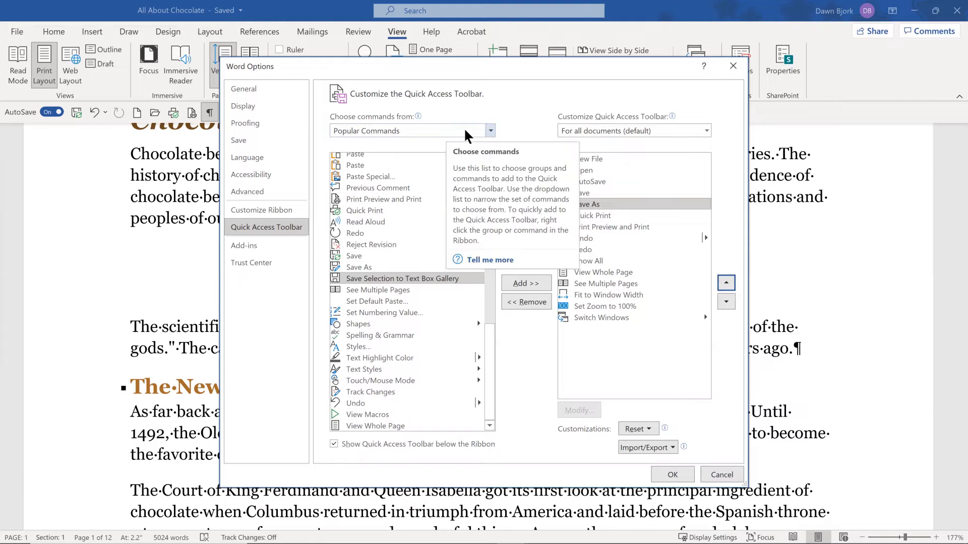
# Add Close File from the File Tab commands after Print Preview and Print, and apply the Quick Access Toolbar customization
pyautogui.click(490, 131)
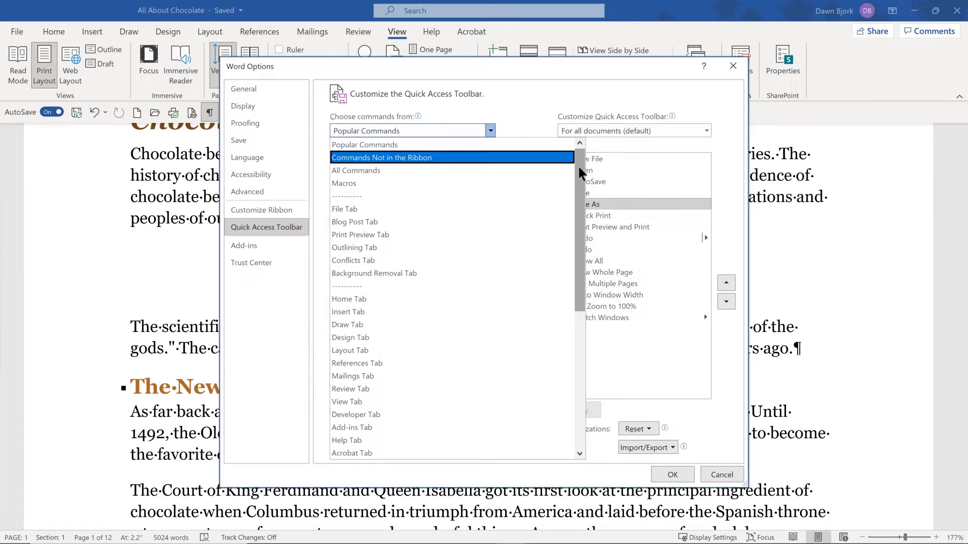
pyautogui.click(377, 208)
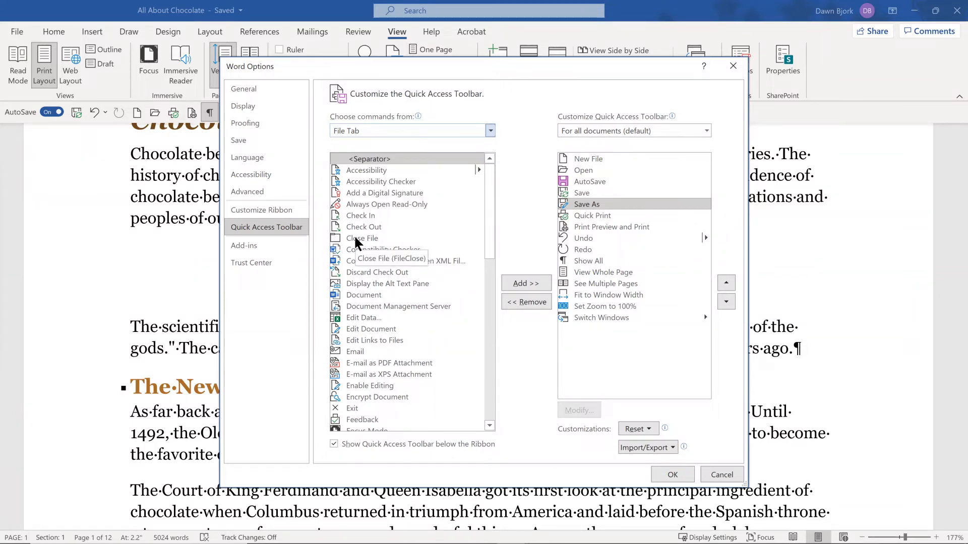
pyautogui.click(392, 130)
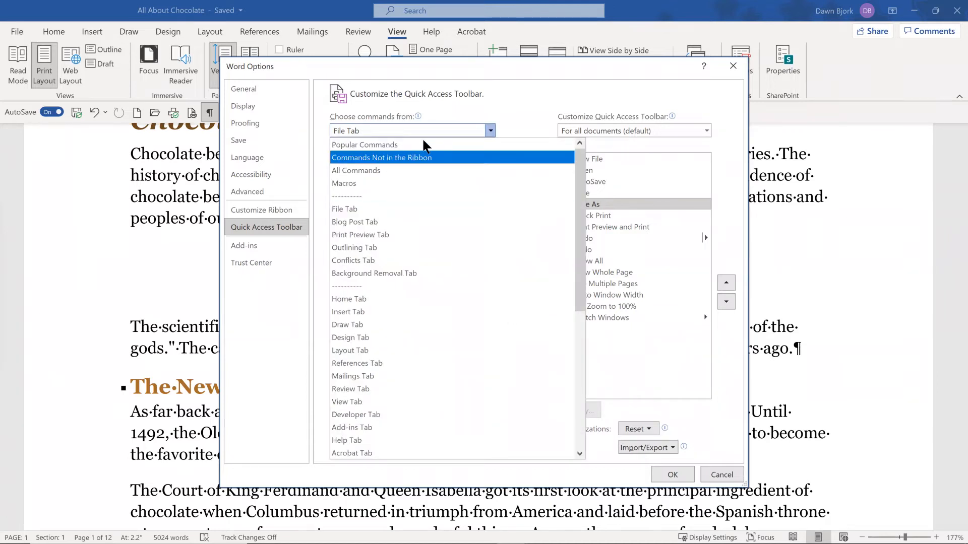
pyautogui.click(520, 107)
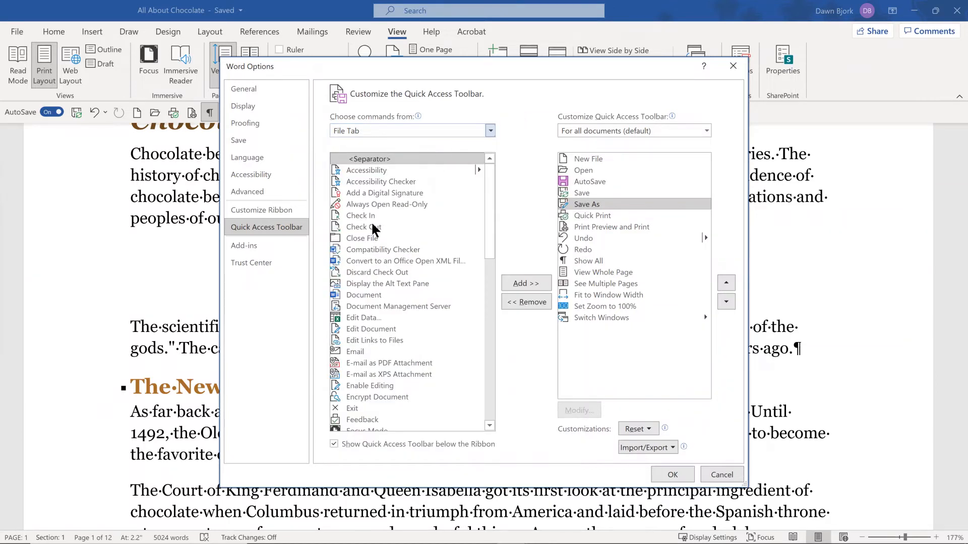
pyautogui.click(365, 239)
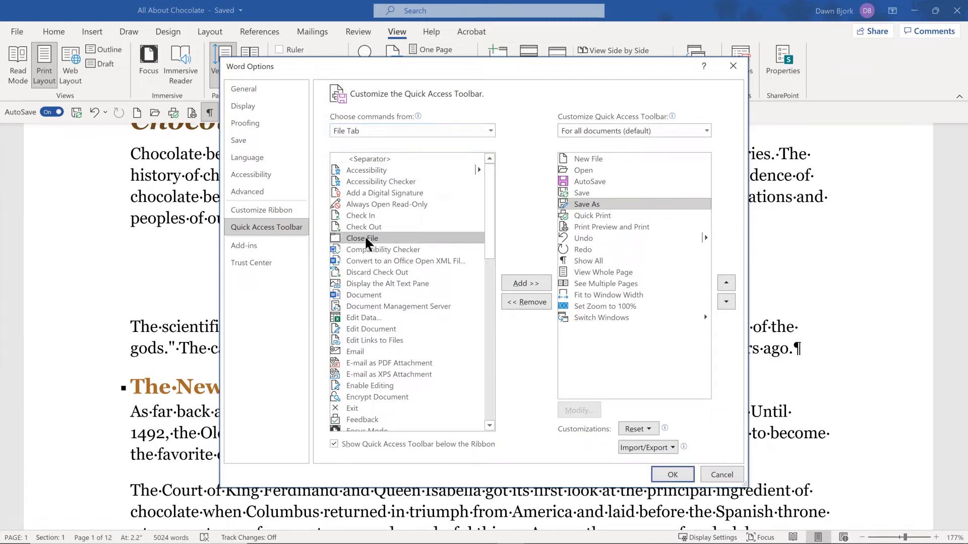
pyautogui.click(600, 226)
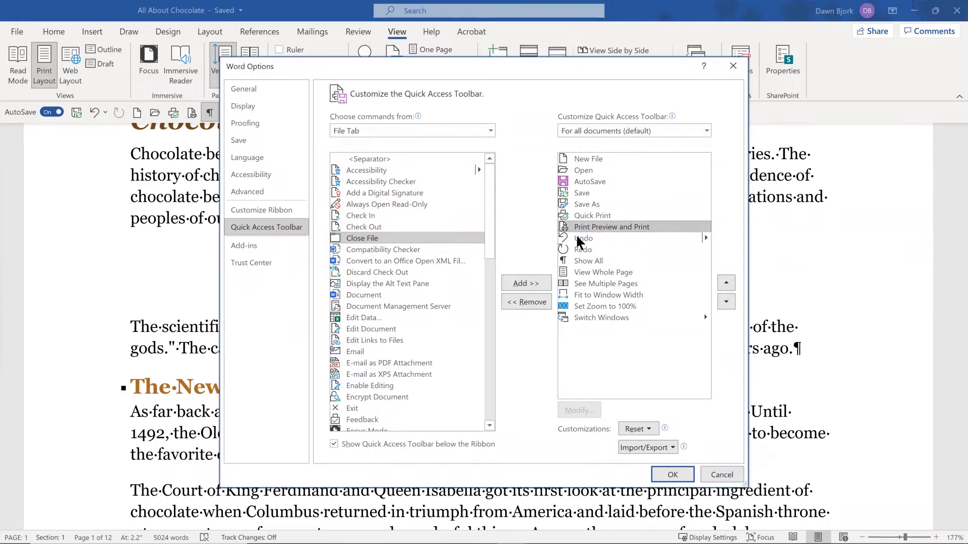
pyautogui.doubleClick(403, 238)
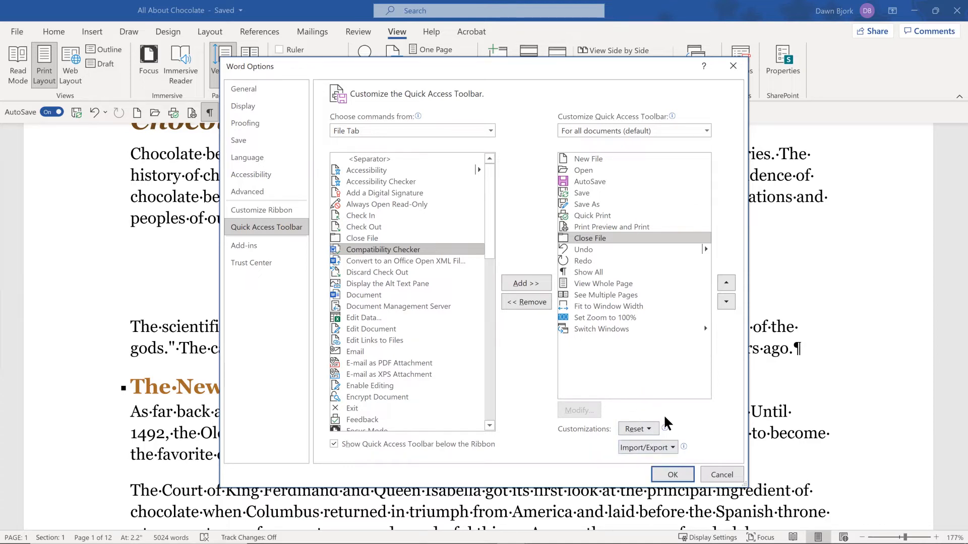
pyautogui.click(668, 473)
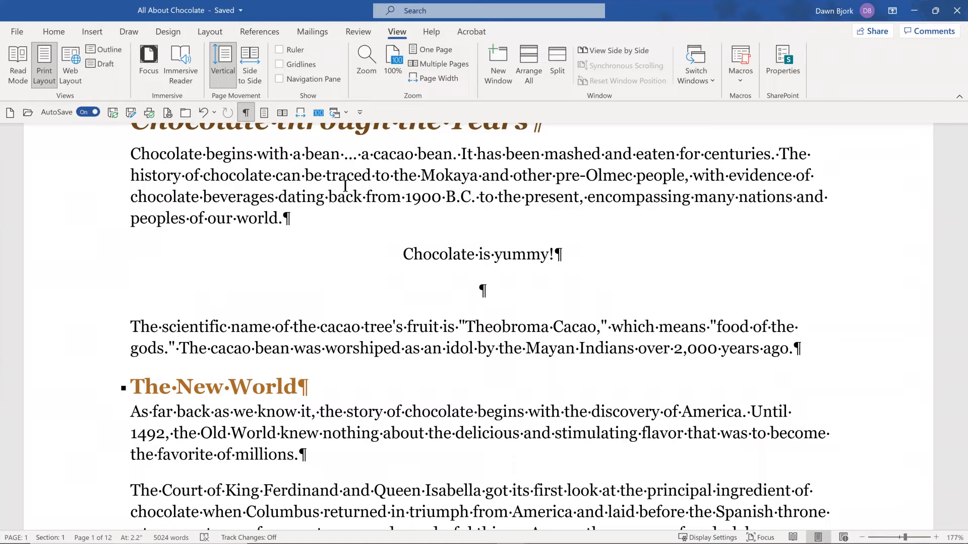
# Switch to the open document "Keep text together" from the Quick Access Toolbar and maximize its window
pyautogui.click(346, 112)
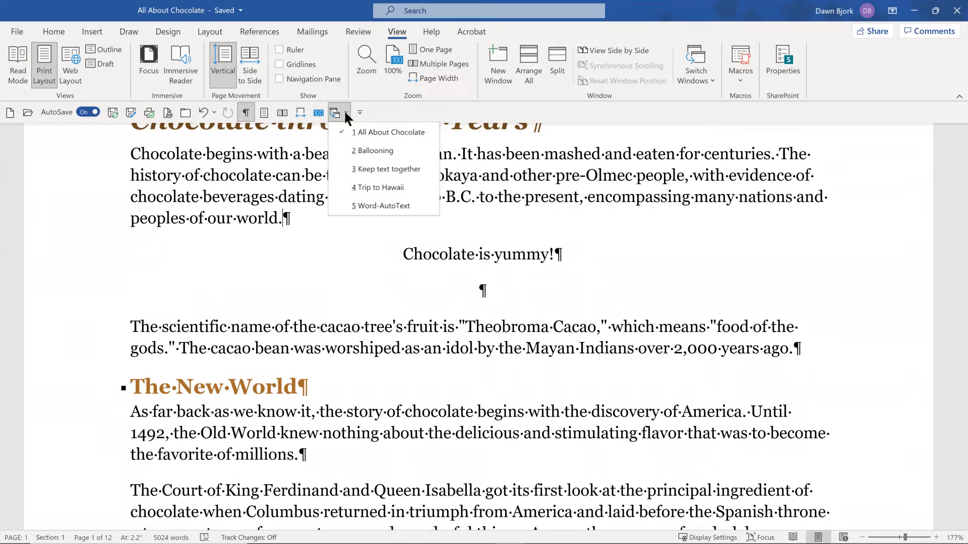
pyautogui.click(356, 168)
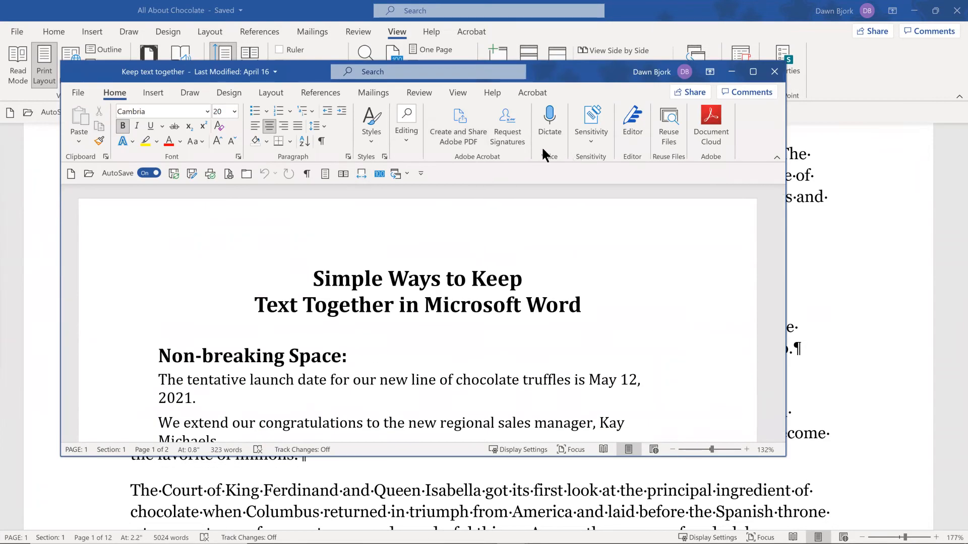
pyautogui.click(752, 71)
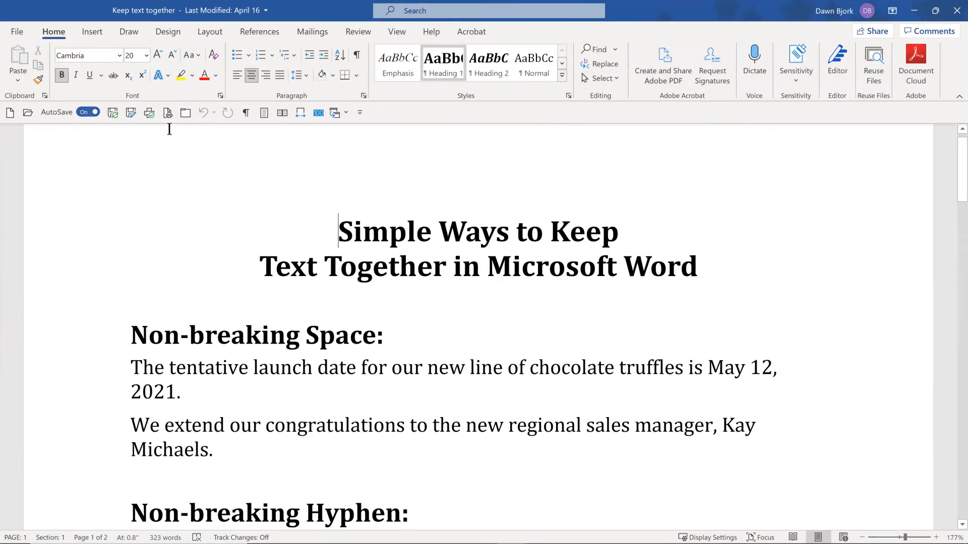
# Switch to the open document "All About Chocolate" and bring its opening section into view
pyautogui.click(345, 109)
pyautogui.click(359, 129)
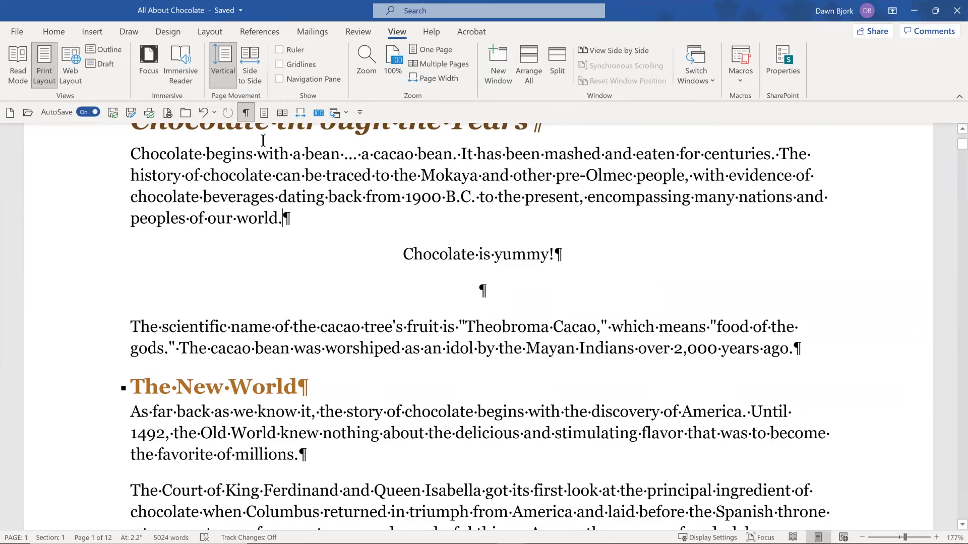
pyautogui.scroll(1, 263, 140)
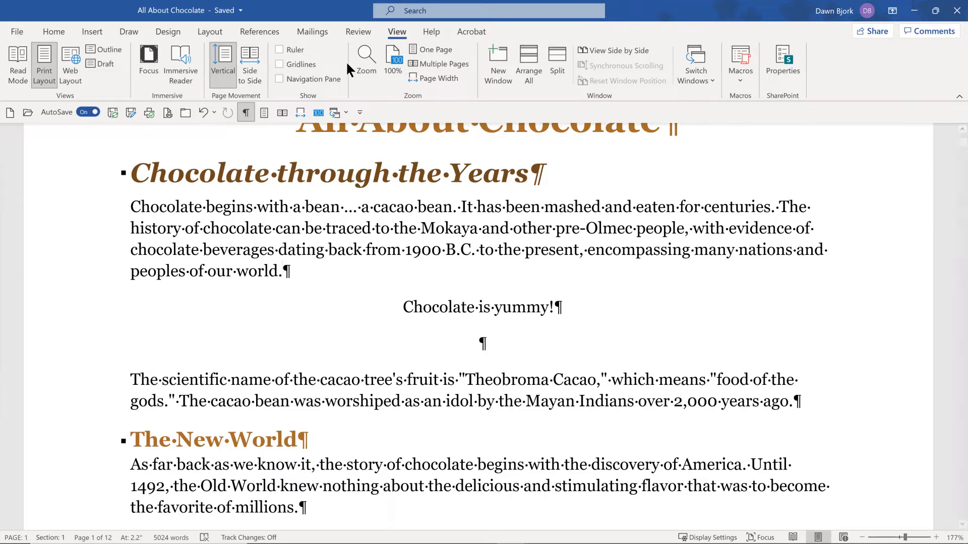
# Open the full Quick Access Toolbar customization options, examine the Import/Export feature, and close them without changes
pyautogui.click(360, 113)
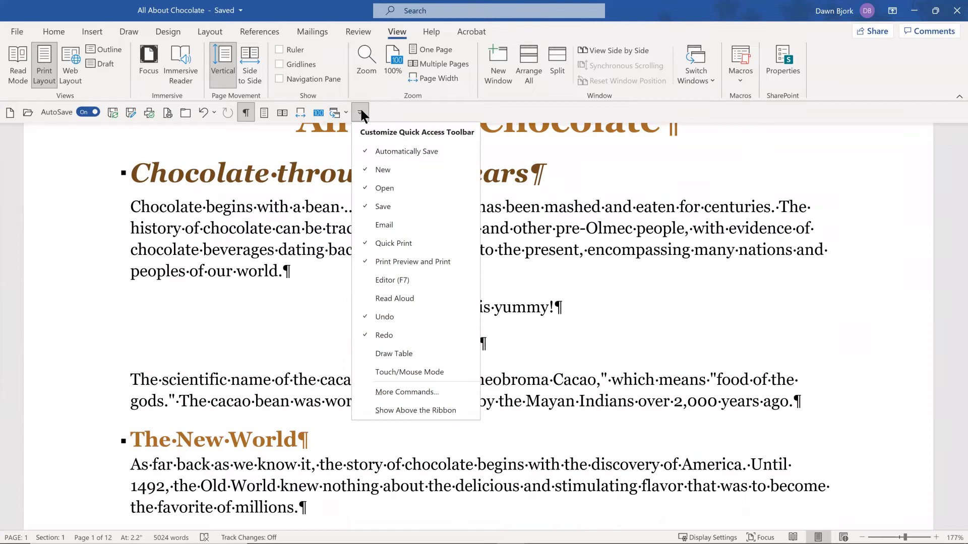
pyautogui.click(409, 388)
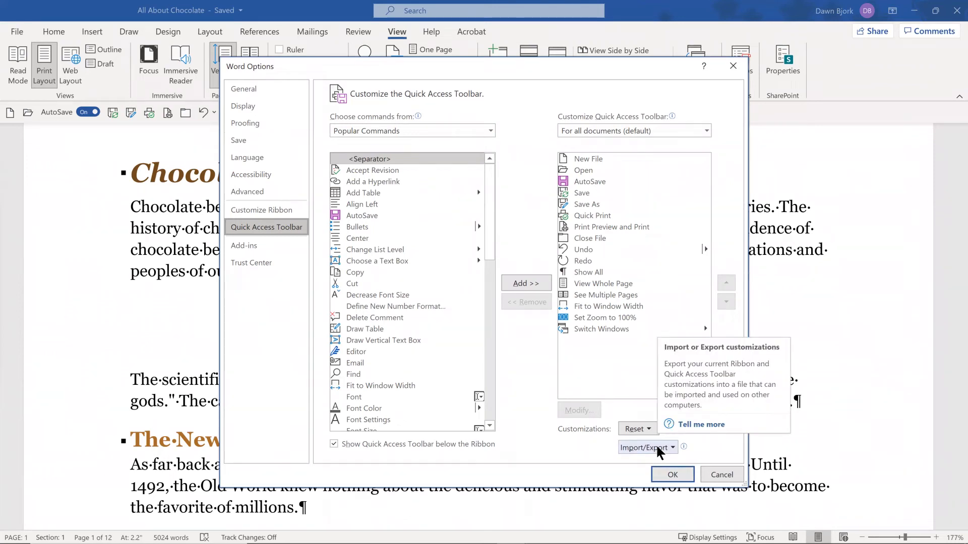
pyautogui.click(721, 474)
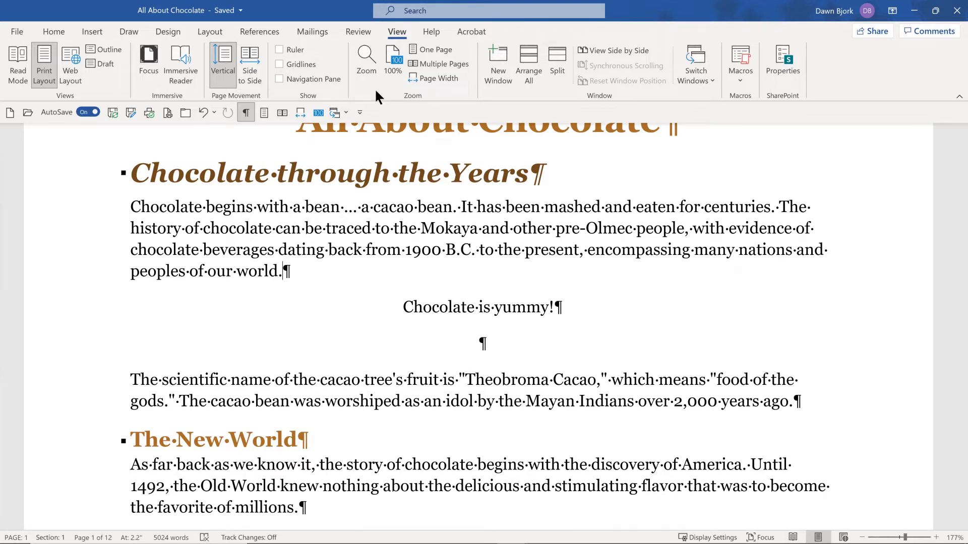
# Show the ruler in the "All About Chocolate" document
pyautogui.click(280, 49)
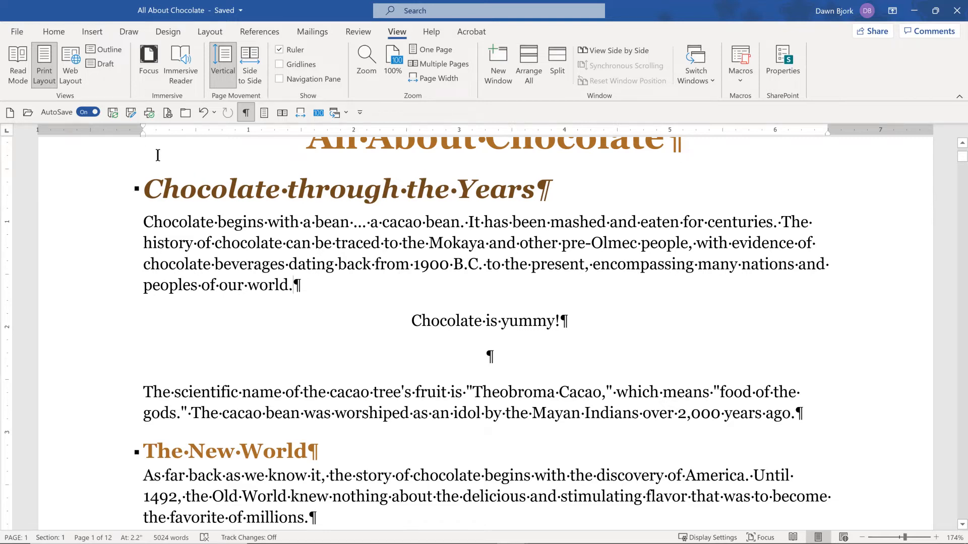
pyautogui.scroll(2, 158, 155)
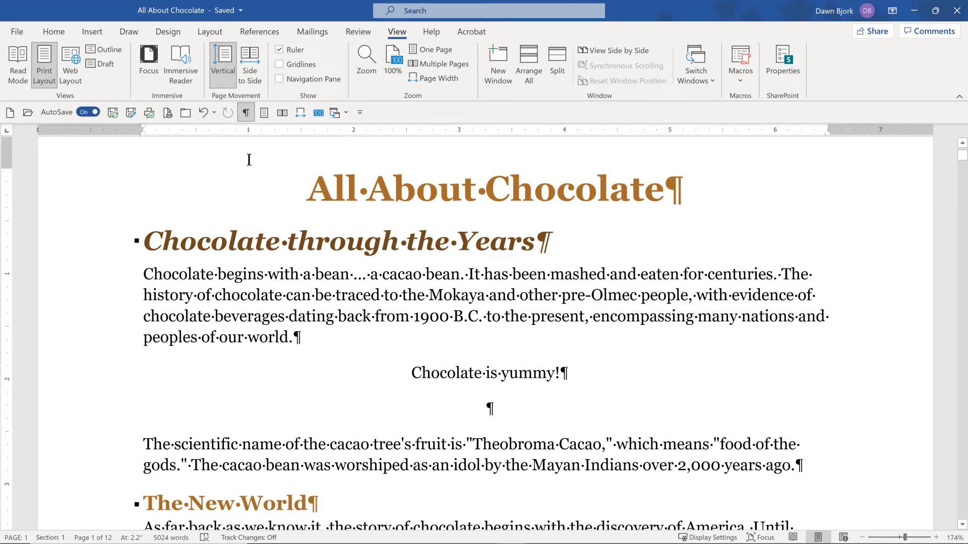
pyautogui.scroll(-2, 249, 159)
pyautogui.scroll(-1, 249, 159)
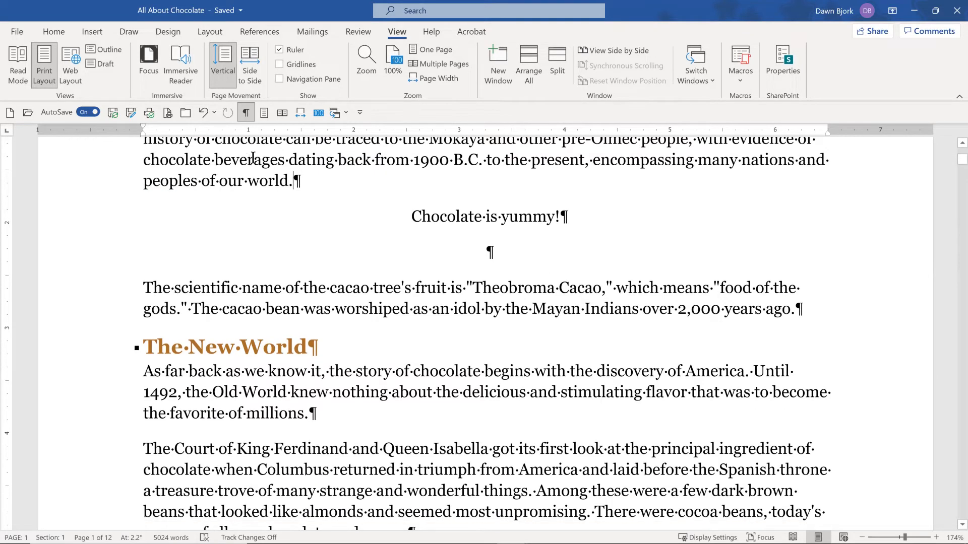
# Add an empty paragraph after "peoples of our world." and format it as a numbered list item
pyautogui.press('Return')
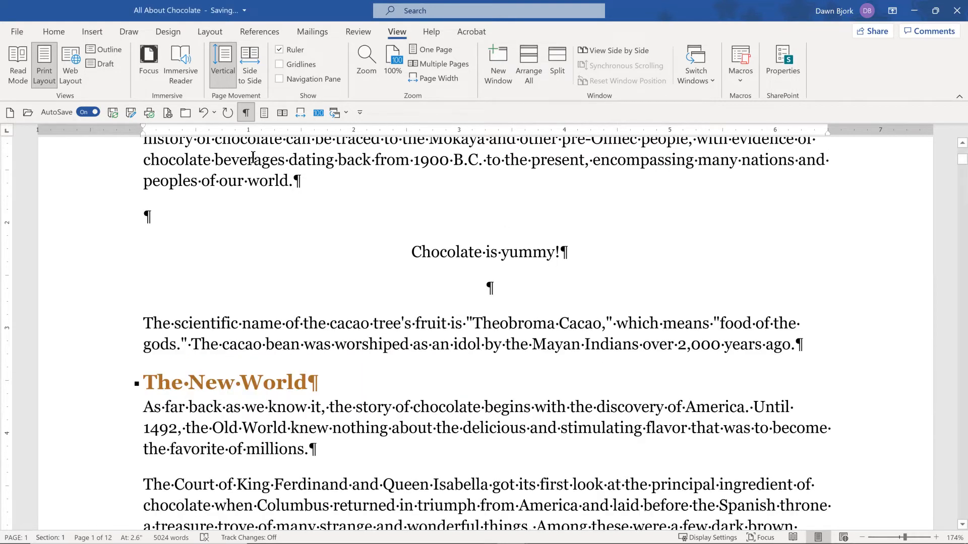
pyautogui.click(54, 32)
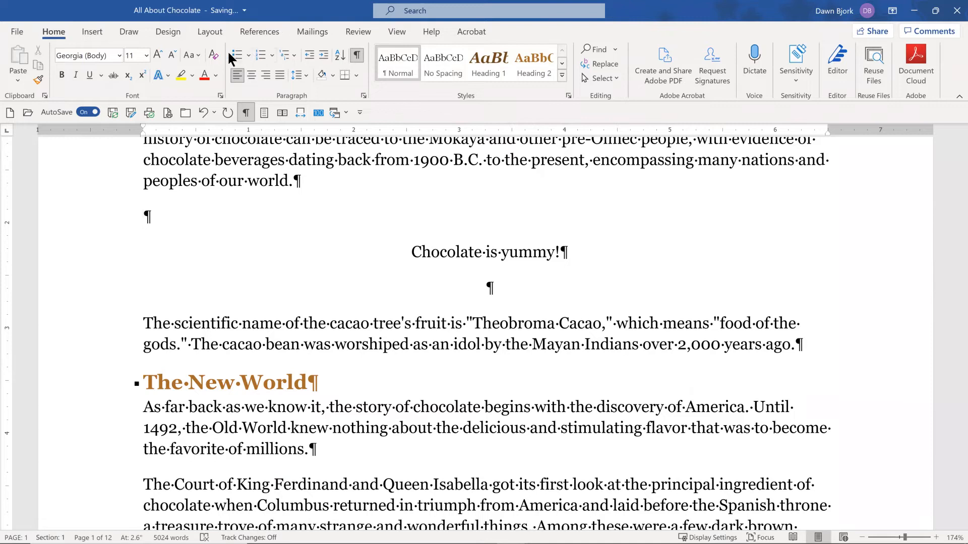
pyautogui.click(262, 52)
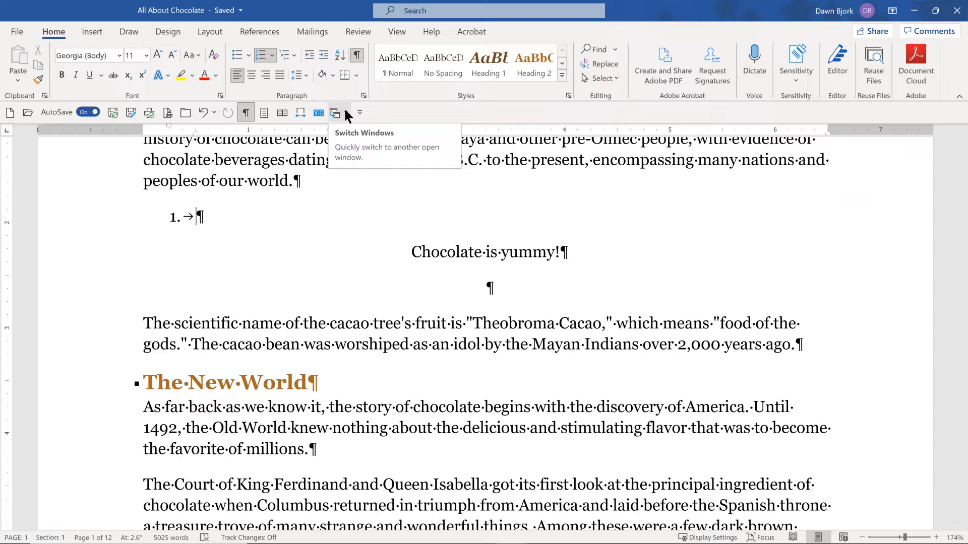
pyautogui.click(403, 31)
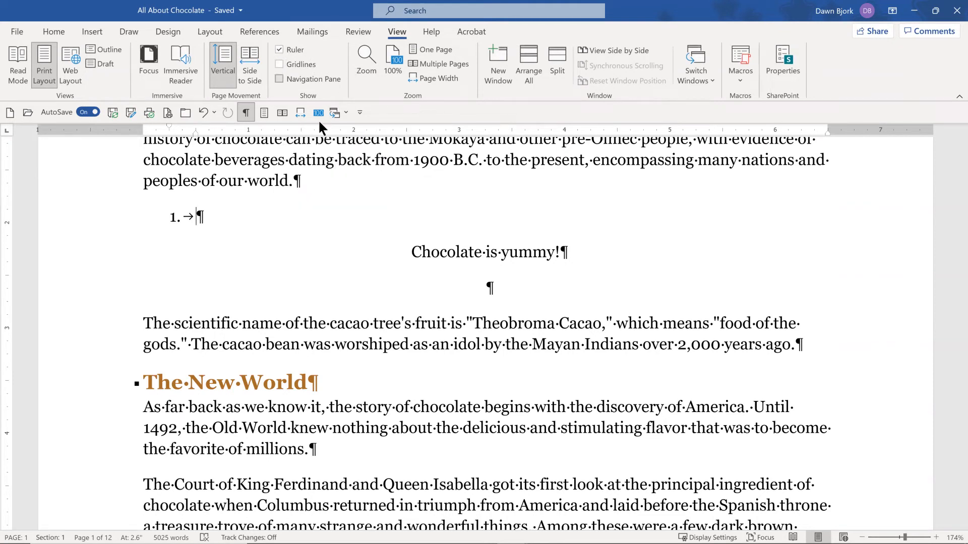
pyautogui.click(48, 33)
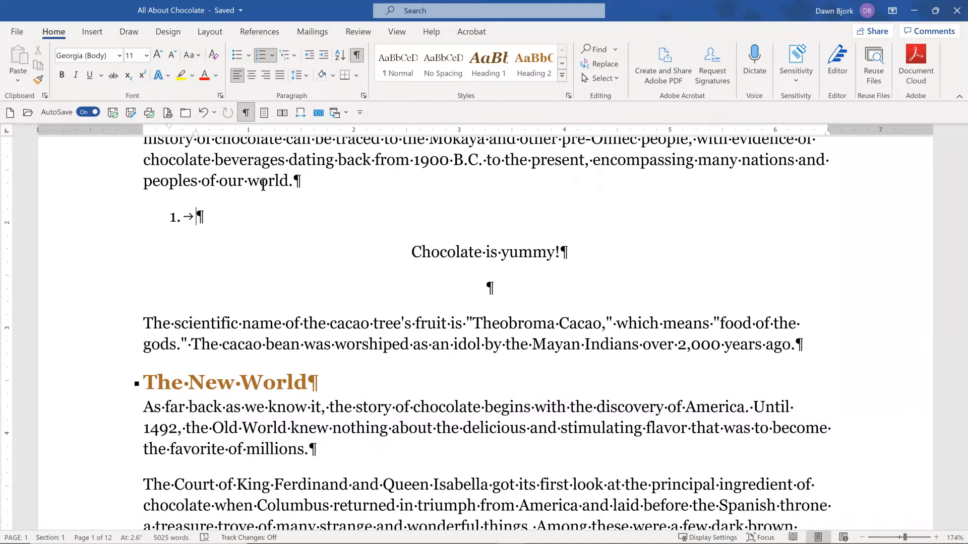
# Switch to the open document "Keep text together" and display its formatting marks
pyautogui.click(345, 113)
pyautogui.click(348, 166)
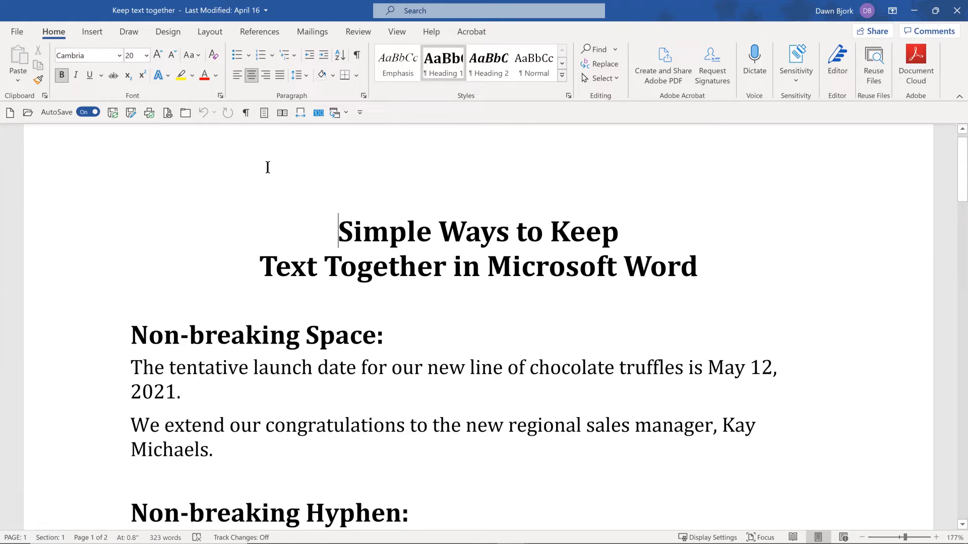
pyautogui.scroll(-1, 267, 166)
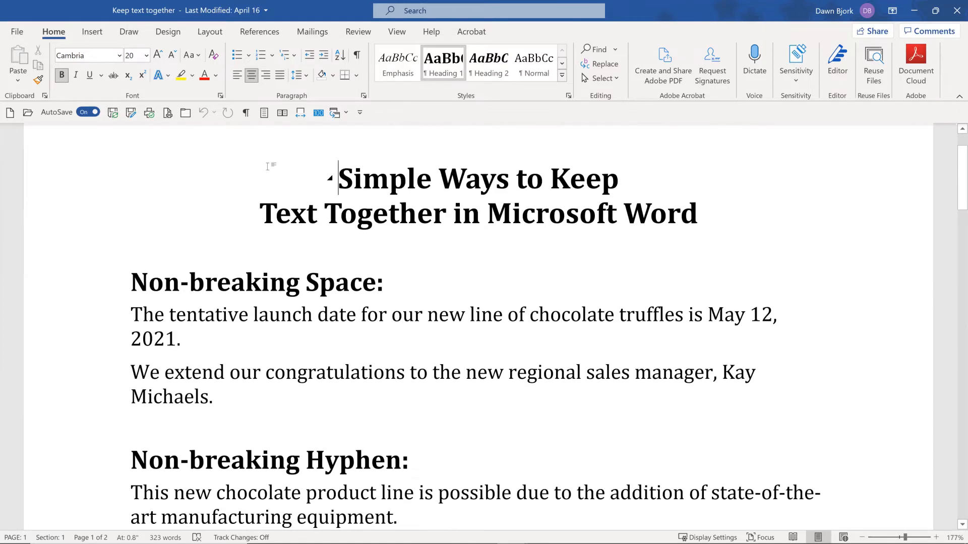
pyautogui.click(246, 112)
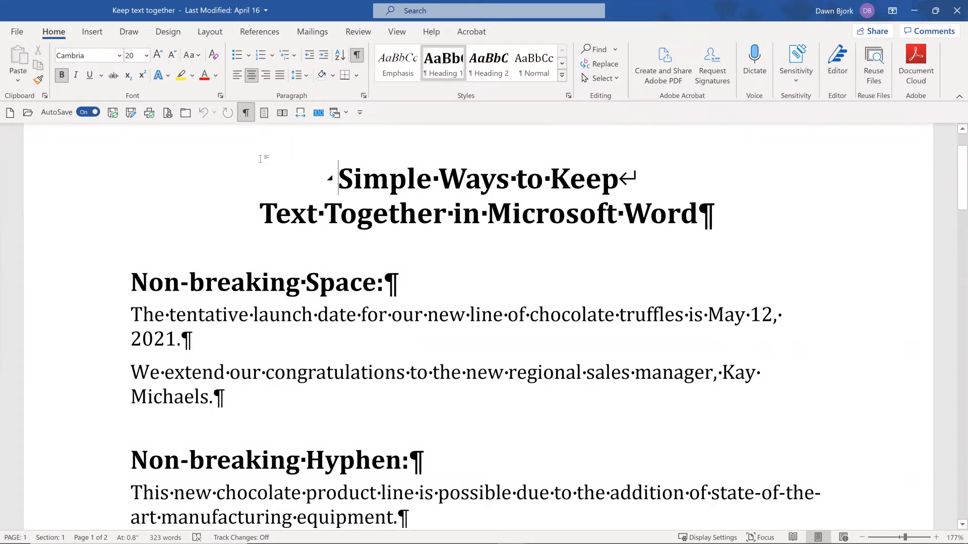
# Try a paragraph break before the sales manager's name, check the paragraph spacing settings, and remove the break
pyautogui.scroll(-1, 261, 159)
pyautogui.scroll(1, 260, 160)
pyautogui.click(720, 372)
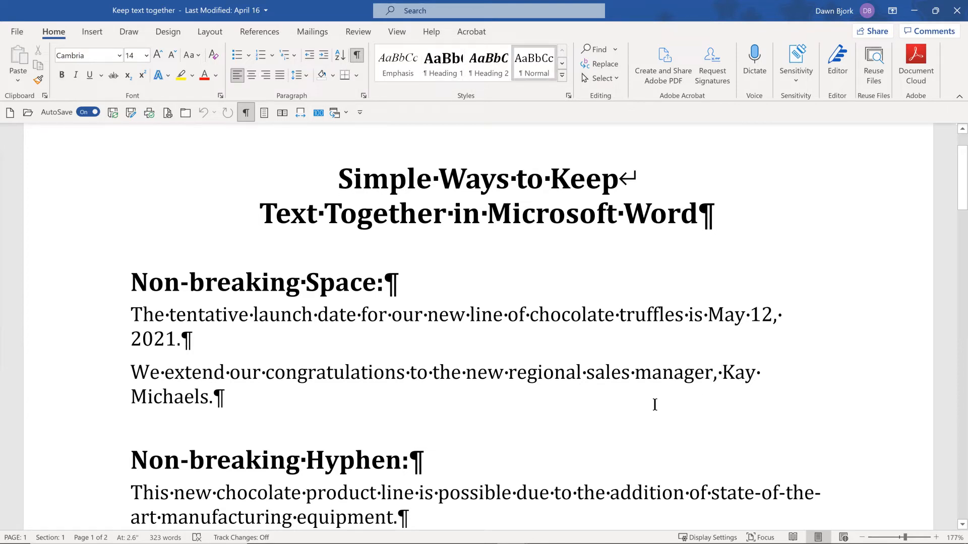
pyautogui.press('Return')
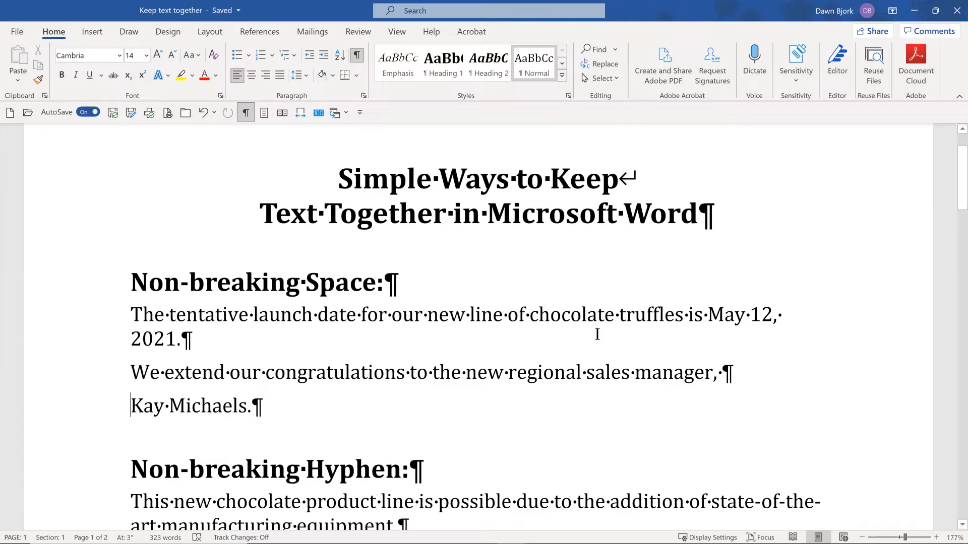
pyautogui.click(211, 33)
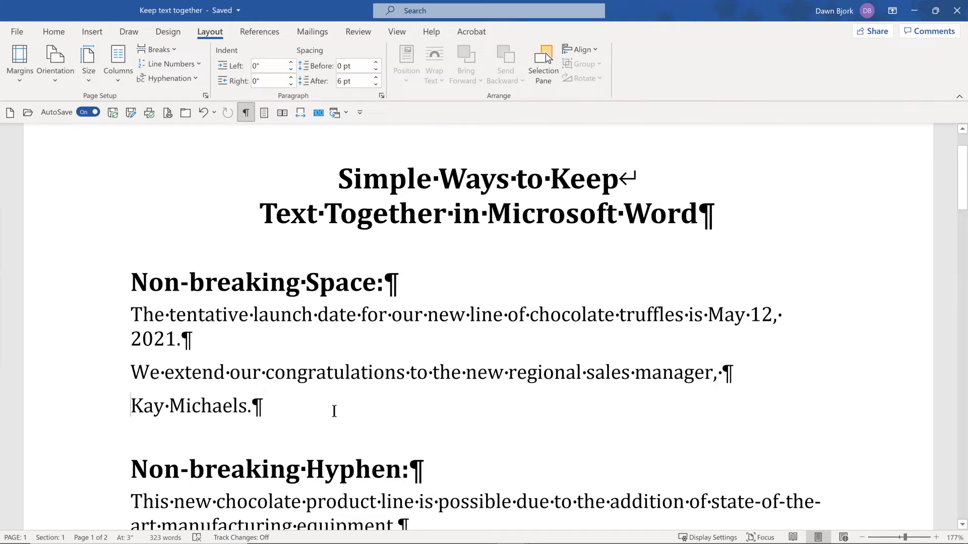
pyautogui.press('BackSpace')
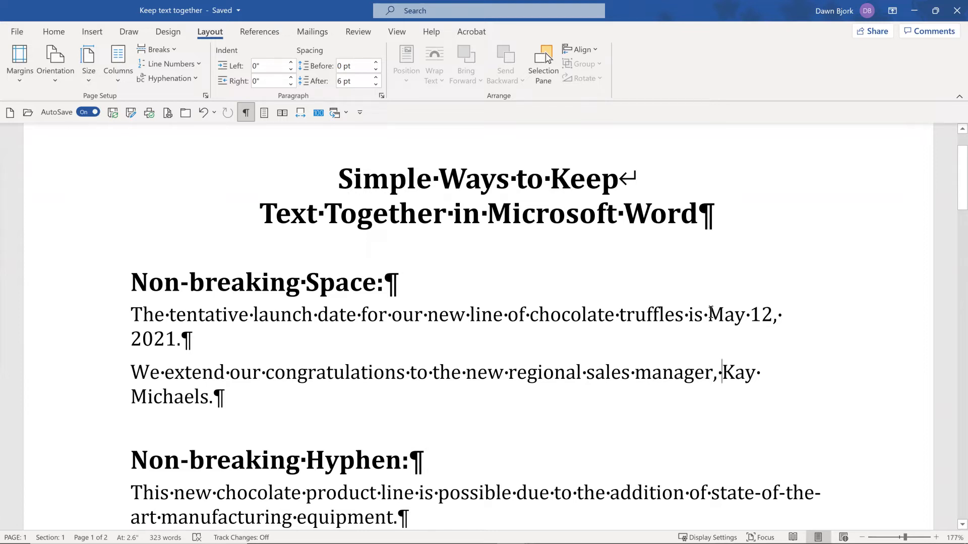
# Replace both ordinary spaces in the date "May 12, 2021" with non-breaking spaces
pyautogui.click(779, 315)
pyautogui.press('Left')
pyautogui.press('Left')
pyautogui.press('Left')
pyautogui.press('Left')
pyautogui.press('Delete')
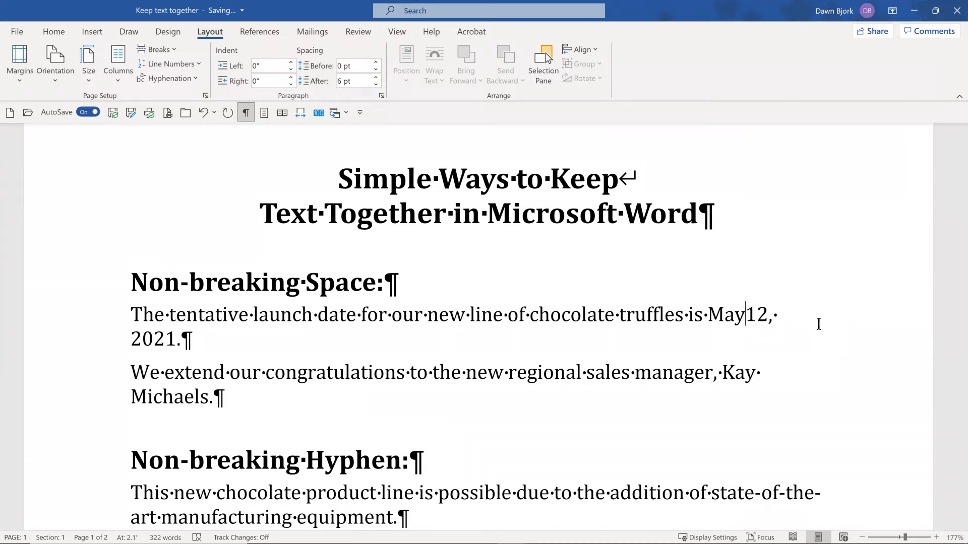
pyautogui.hotkey('ctrl', 'shift', 'space')
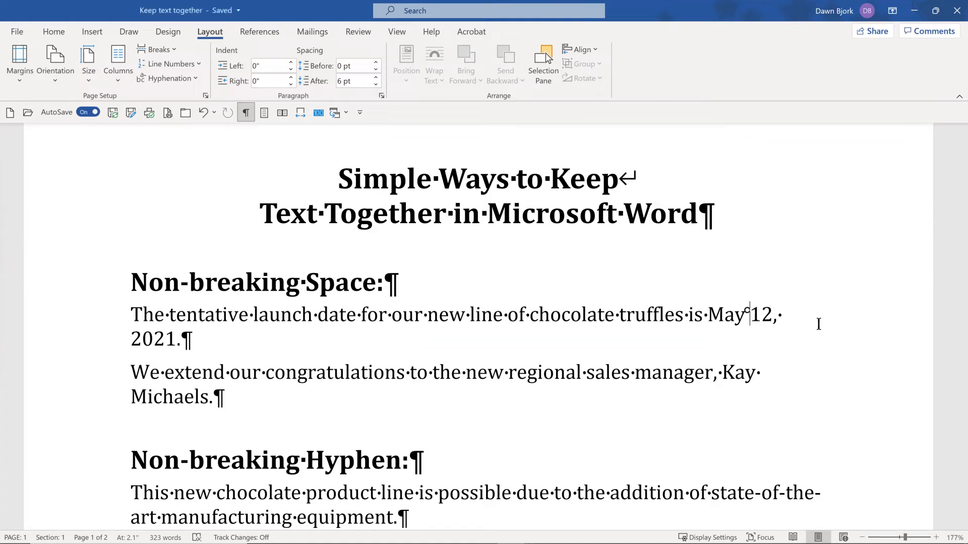
pyautogui.press('Right')
pyautogui.press('Delete')
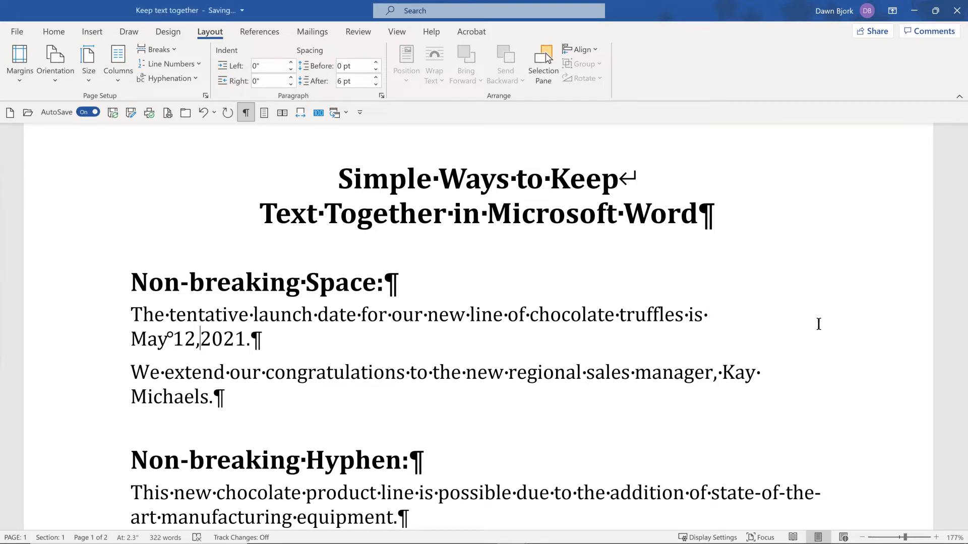
pyautogui.hotkey('ctrl', 'shift', 'space')
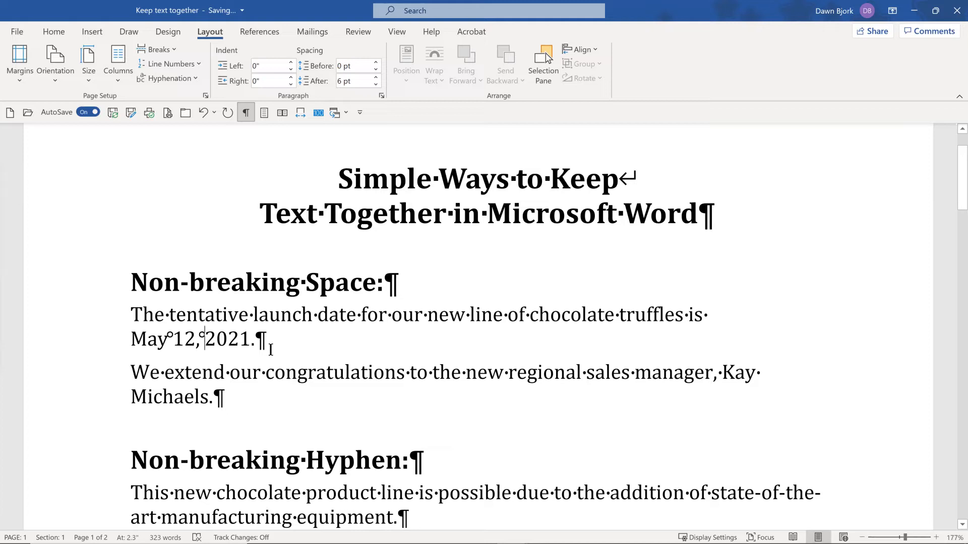
pyautogui.moveTo(133, 336); pyautogui.dragTo(250, 337)
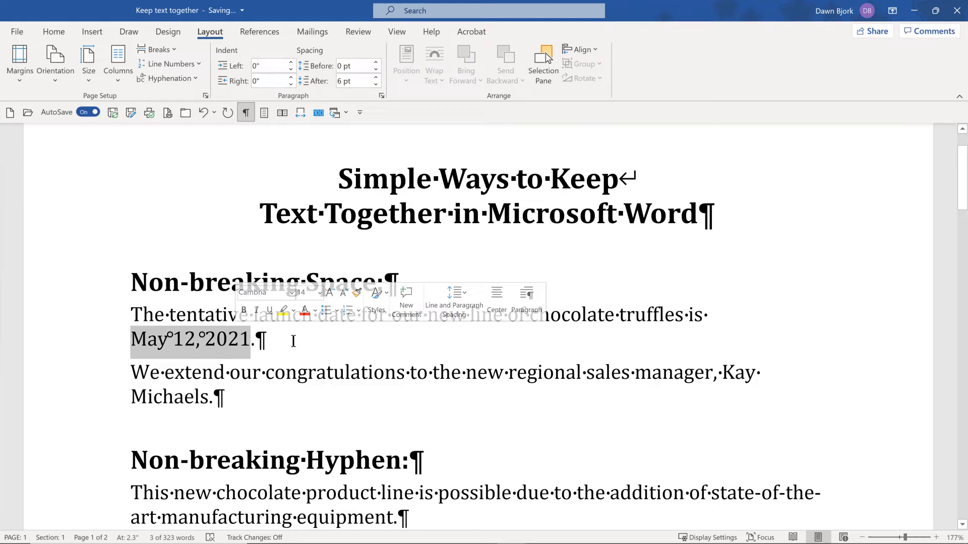
pyautogui.click(300, 342)
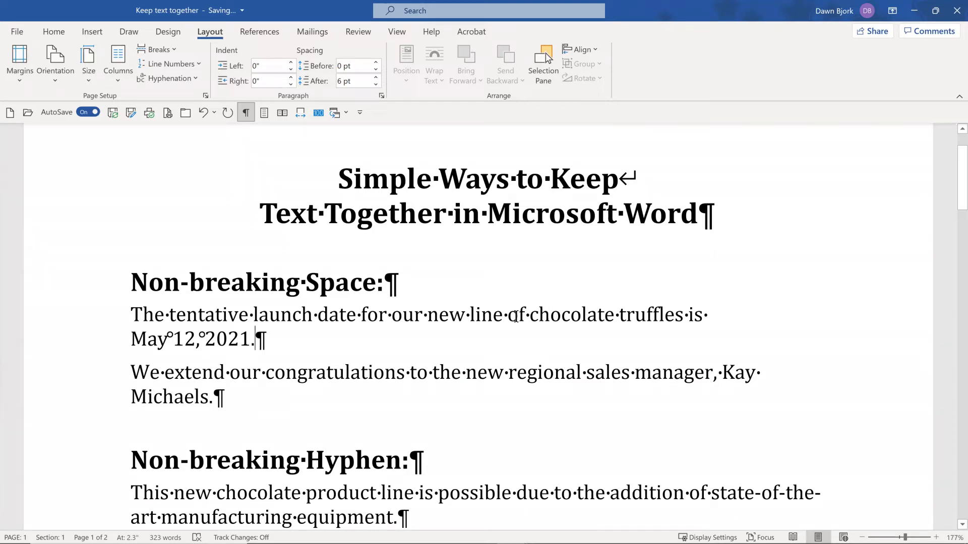
# In the launch date sentence, insert "premium" before "chocolate truffles" and "fabulous" before "line"
pyautogui.click(530, 315)
pyautogui.write('premium')
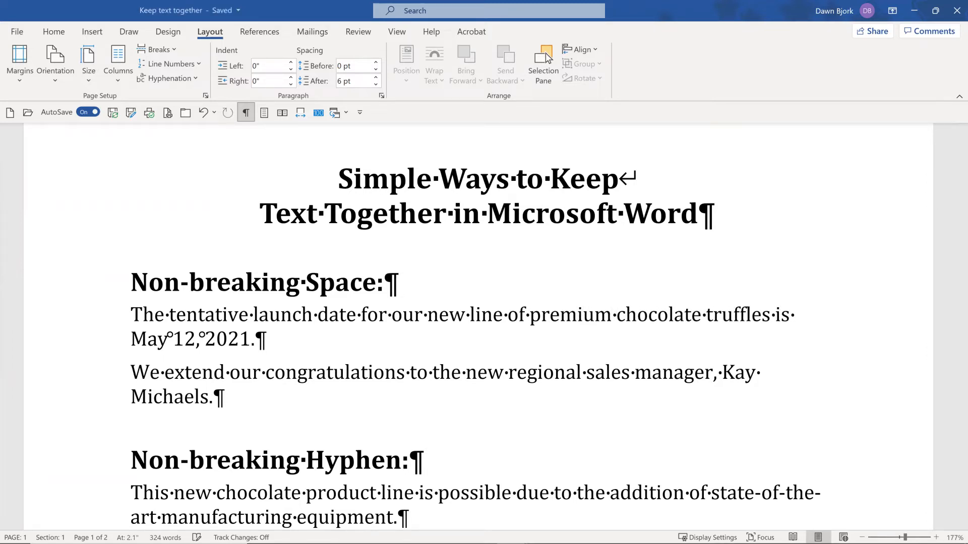
pyautogui.press('Left')
pyautogui.press('Left')
pyautogui.press('Left')
pyautogui.press('Left')
pyautogui.press('Left')
pyautogui.press('Left')
pyautogui.press('Left')
pyautogui.press('Left')
pyautogui.press('Left')
pyautogui.press('Left')
pyautogui.press('Left')
pyautogui.press('Left')
pyautogui.press('Left')
pyautogui.press('Left')
pyautogui.press('Left')
pyautogui.write('fabul')
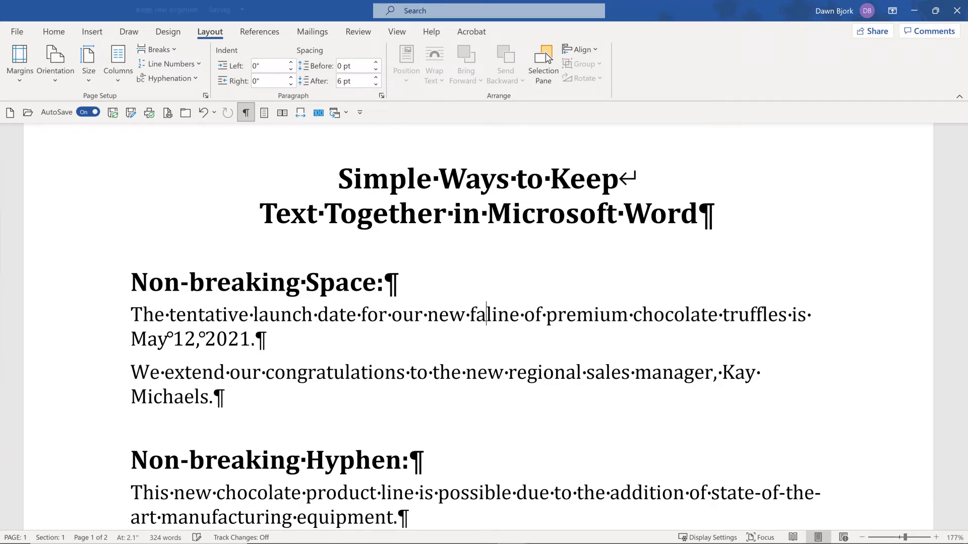
pyautogui.write('ous')
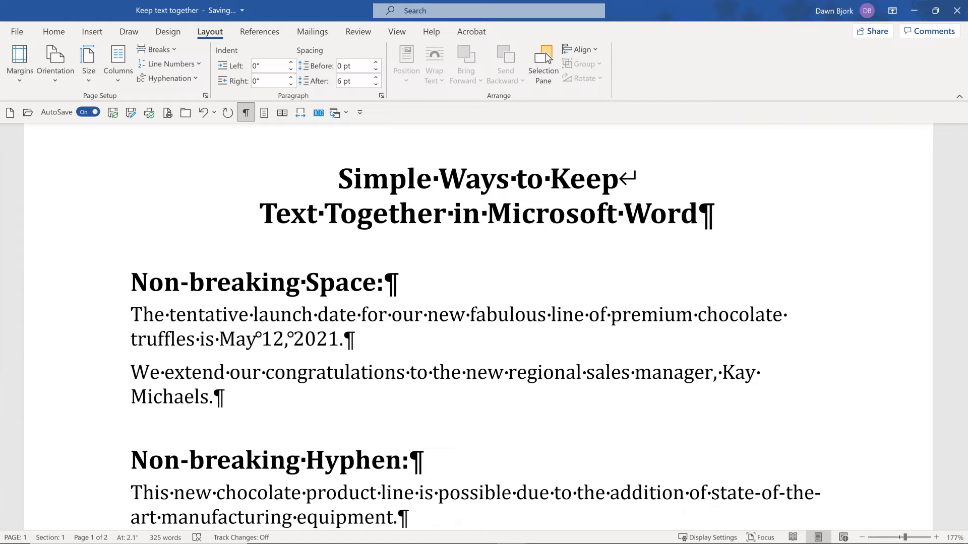
pyautogui.click(551, 315)
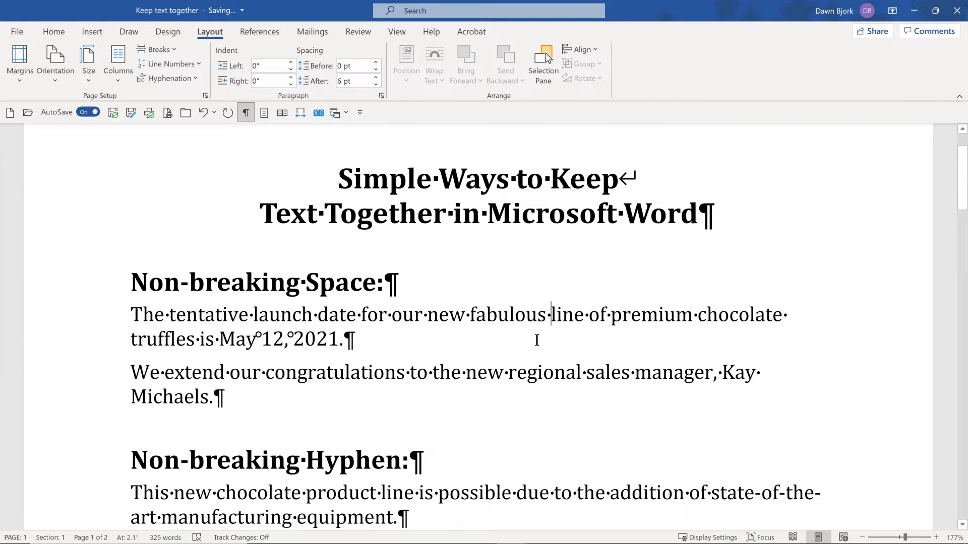
# Replace the hyphens in "state-of-the-art" under Non-breaking Hyphen with non-breaking hyphens, and hide the formatting marks
pyautogui.scroll(-3, 469, 304)
pyautogui.scroll(-1, 469, 305)
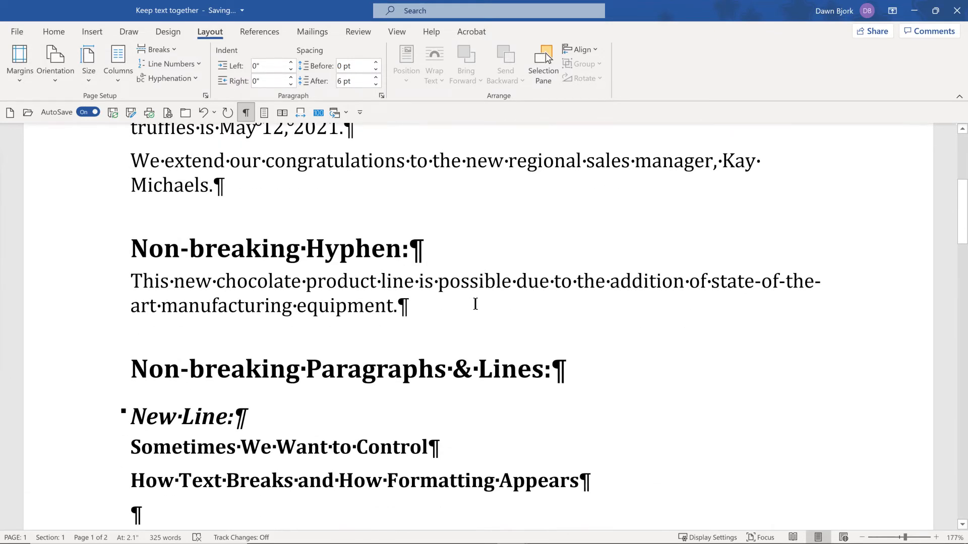
pyautogui.click(755, 283)
pyautogui.press('Delete')
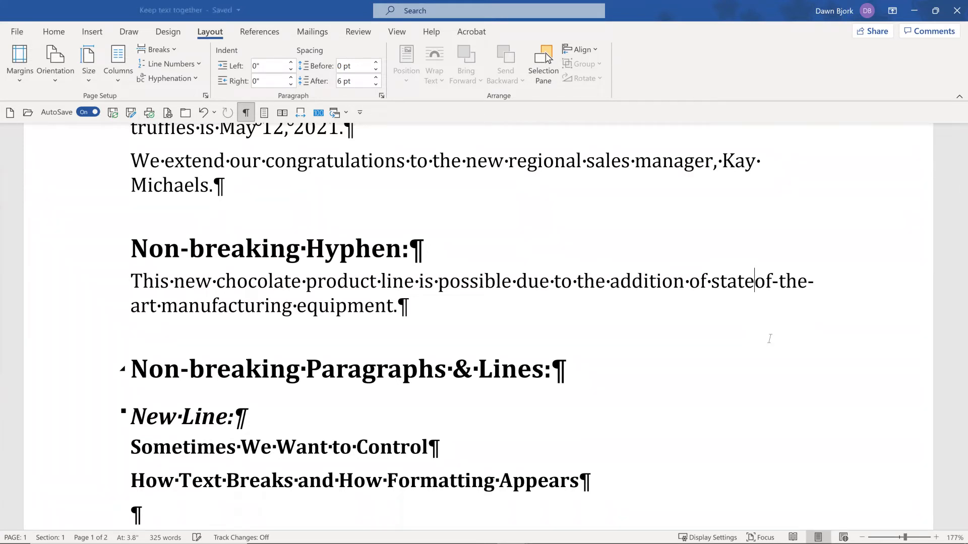
pyautogui.hotkey('ctrl', 'shift', '-')
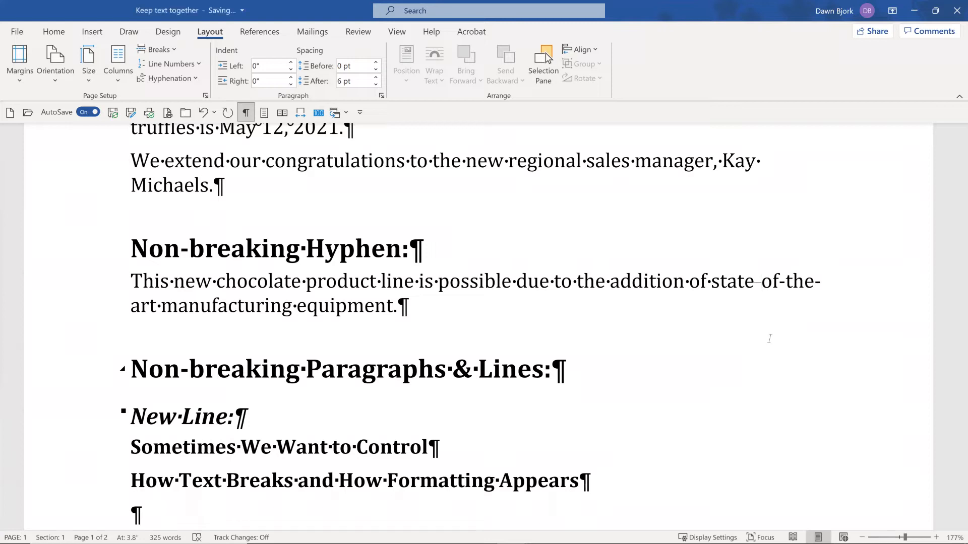
pyautogui.hotkey('ctrl', 'shift', '-')
pyautogui.press('Right')
pyautogui.press('Right')
pyautogui.press('Right')
pyautogui.press('Delete')
pyautogui.hotkey('ctrl', 'shift', '-')
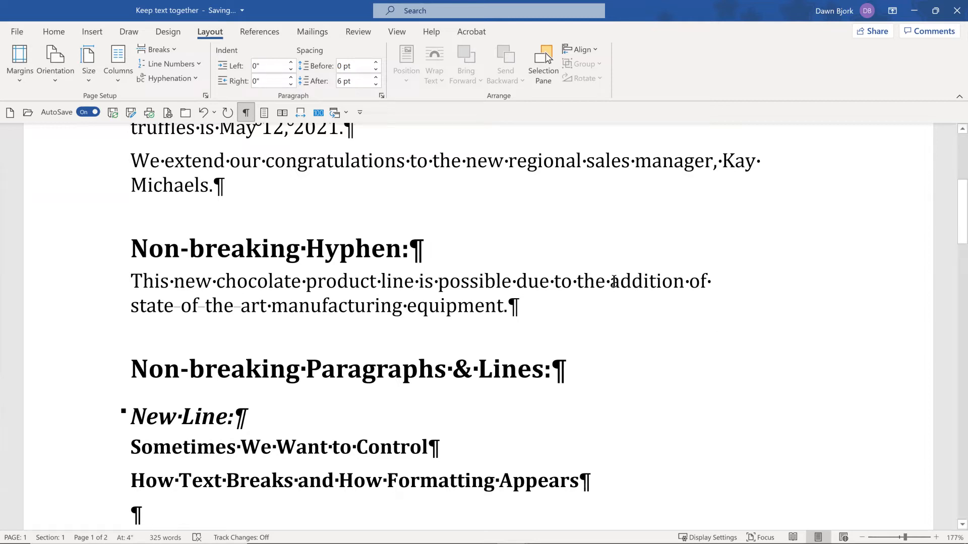
pyautogui.click(245, 113)
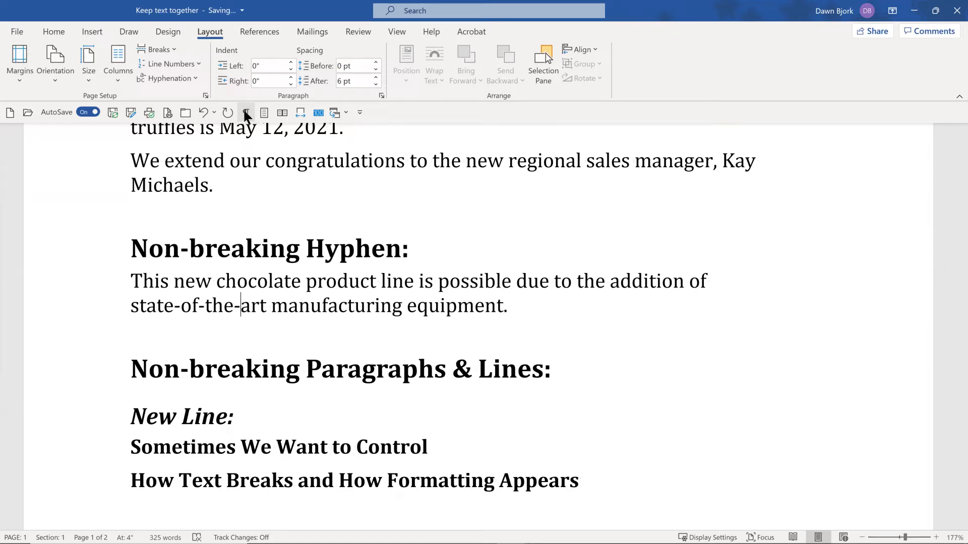
# Show the formatting marks and examine the first title split into two paragraphs under the New Line heading
pyautogui.click(245, 112)
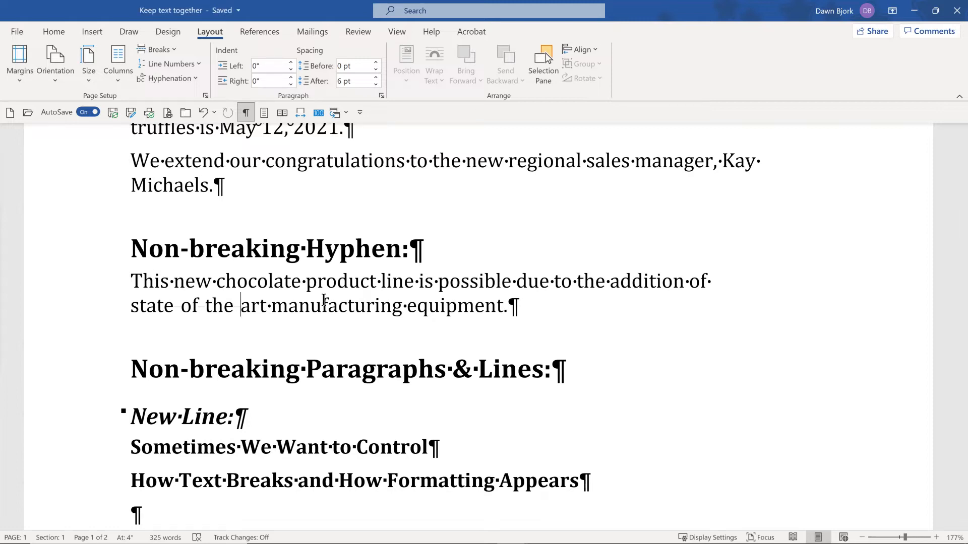
pyautogui.scroll(-1, 323, 282)
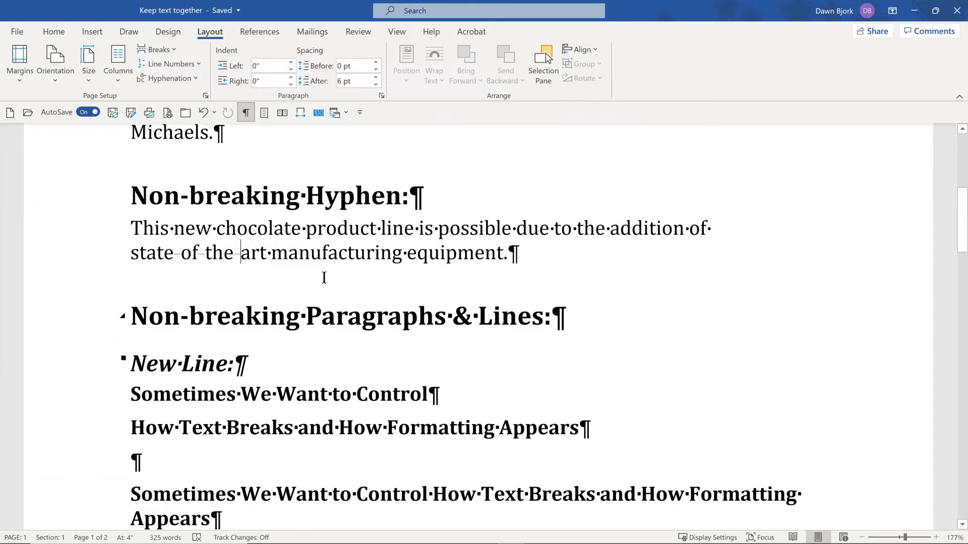
pyautogui.scroll(-2, 323, 273)
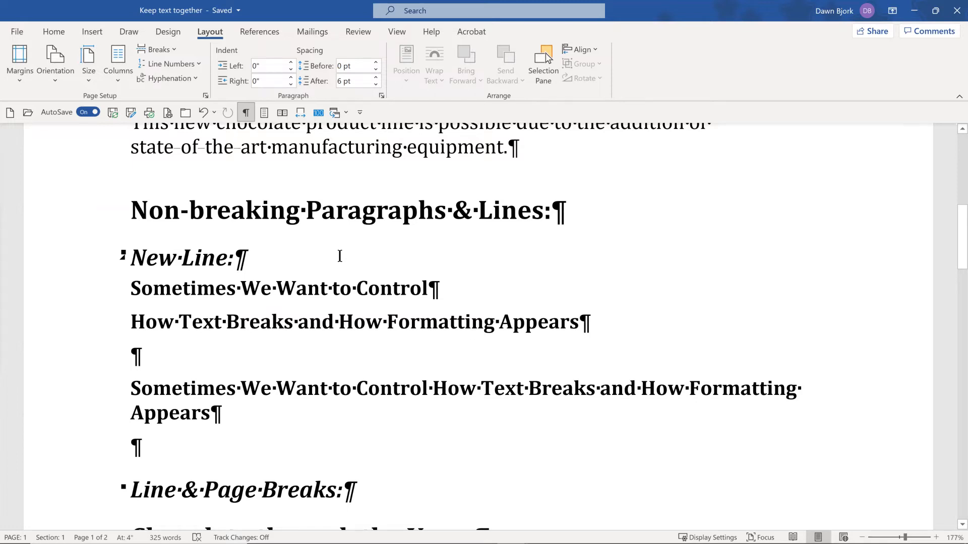
pyautogui.scroll(-1, 339, 257)
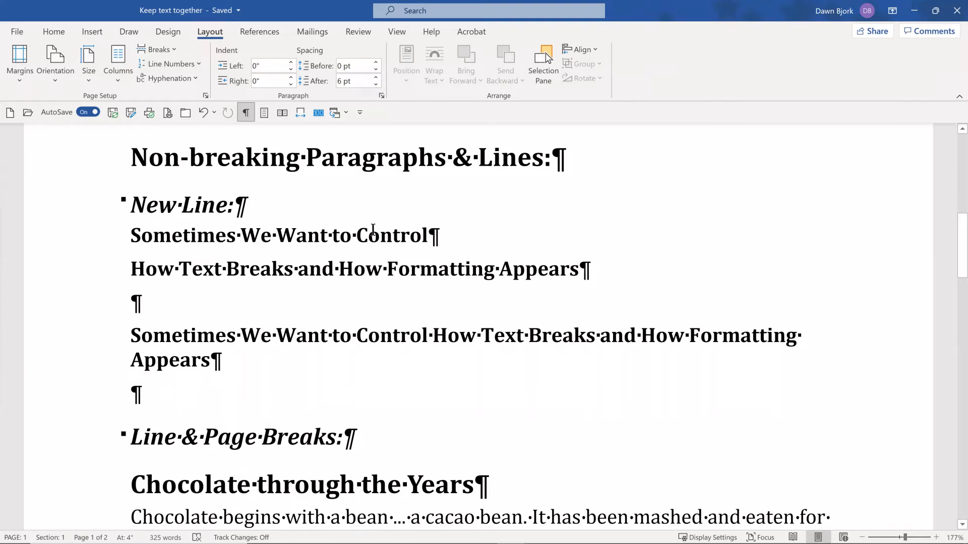
pyautogui.click(98, 239)
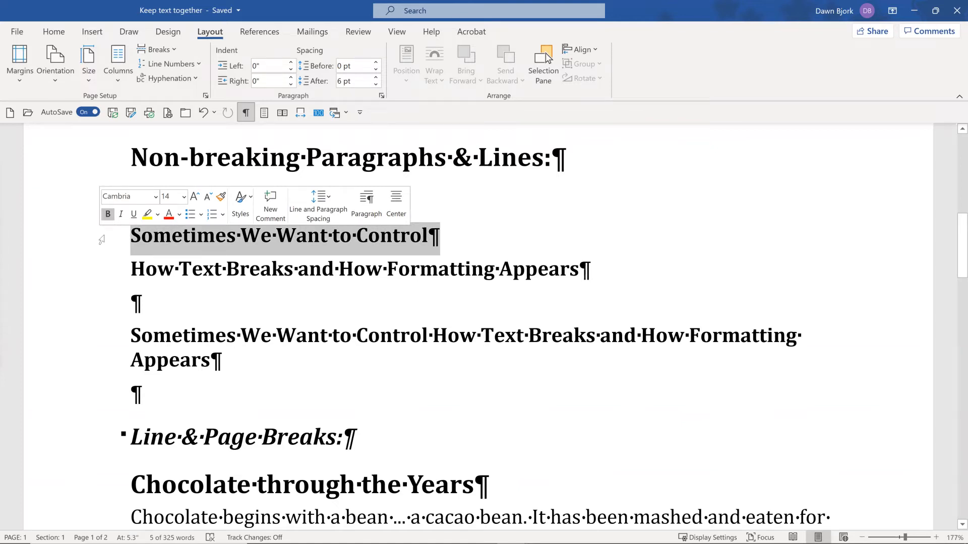
pyautogui.click(313, 238)
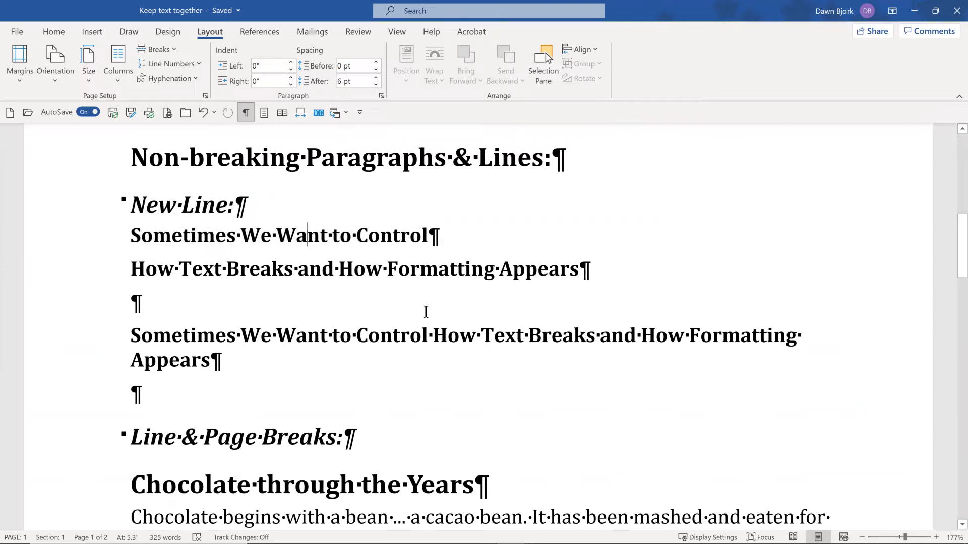
# In the second title under New Line, replace the space after "Control" with a manual line break
pyautogui.click(429, 335)
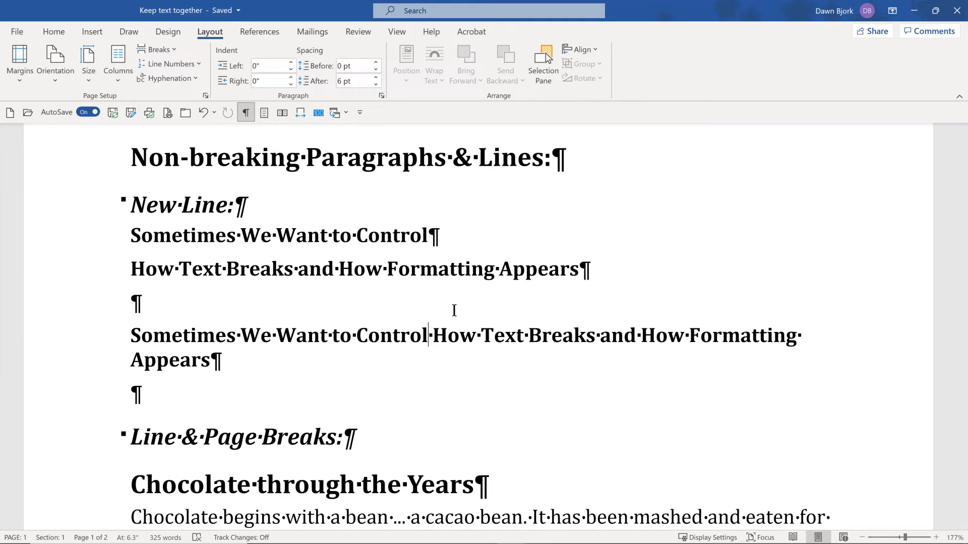
pyautogui.hotkey('shift', 'Return')
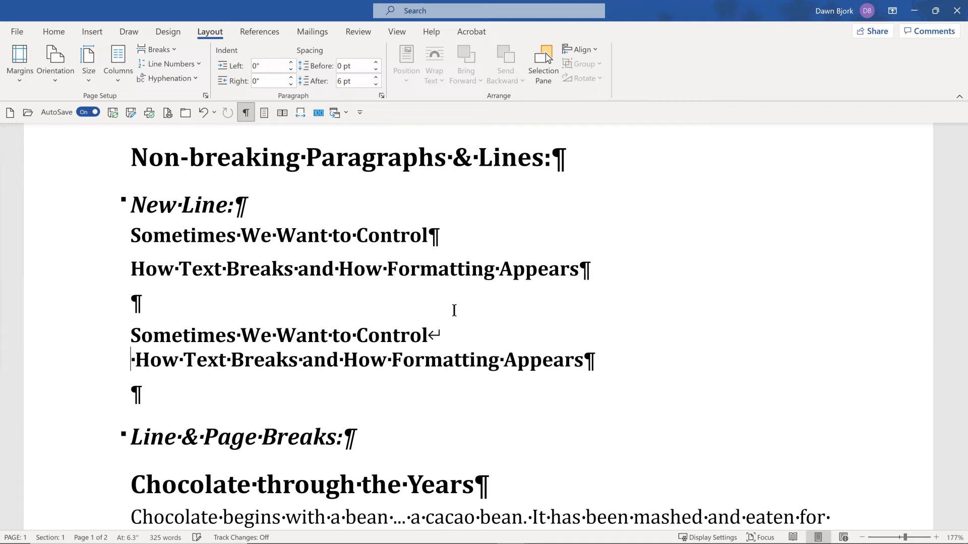
pyautogui.press('Delete')
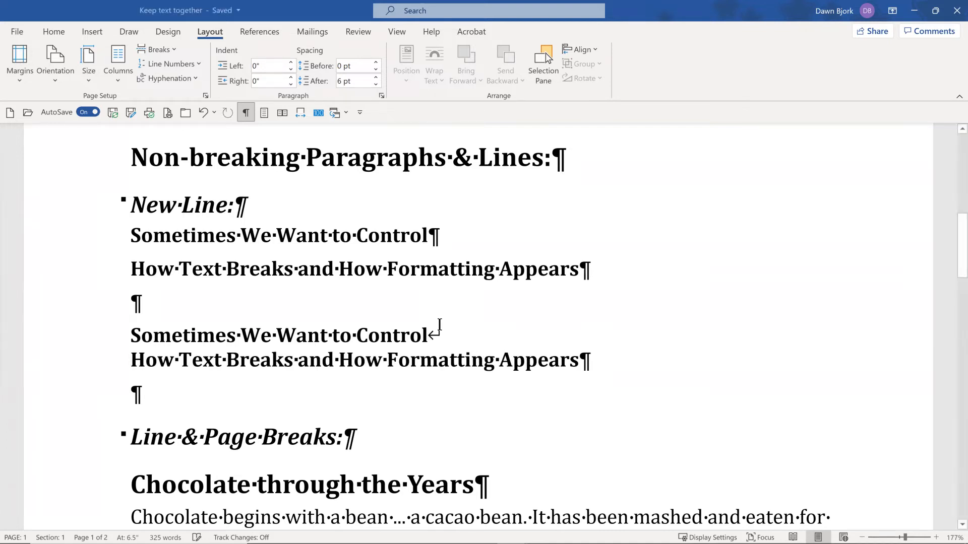
pyautogui.moveTo(430, 336); pyautogui.dragTo(446, 335)
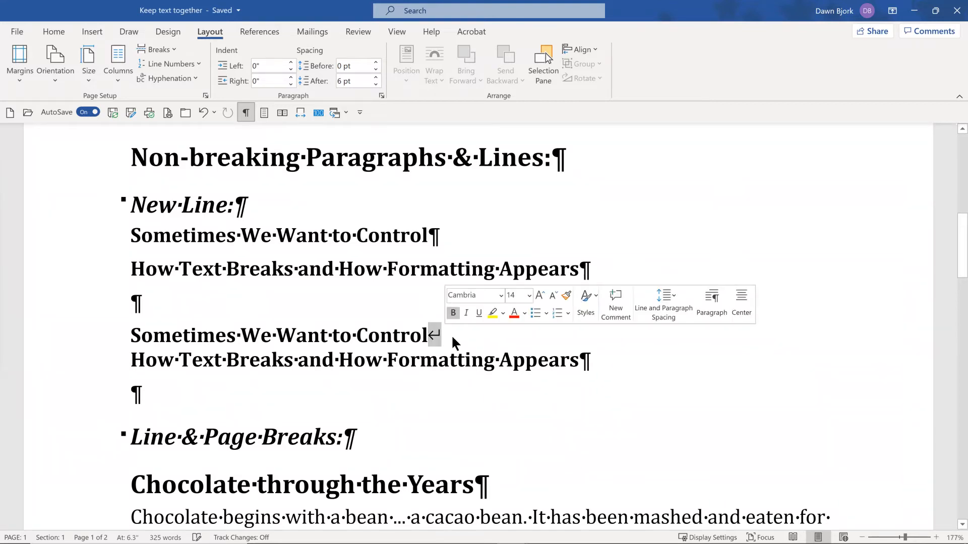
pyautogui.click(451, 335)
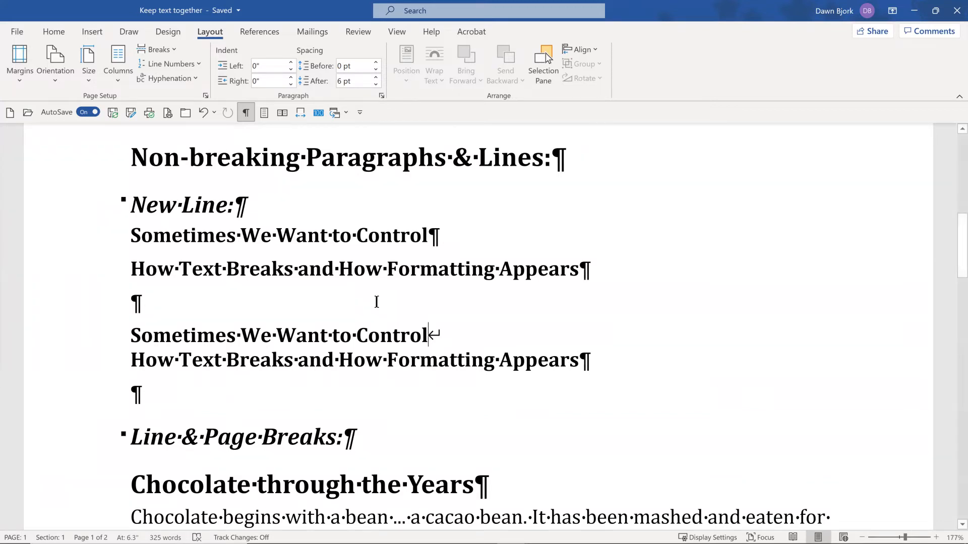
# Examine the Line & Page Breaks section, including how "The New World" heading and its text fall across the page boundary
pyautogui.scroll(-3, 396, 308)
pyautogui.scroll(-3, 399, 306)
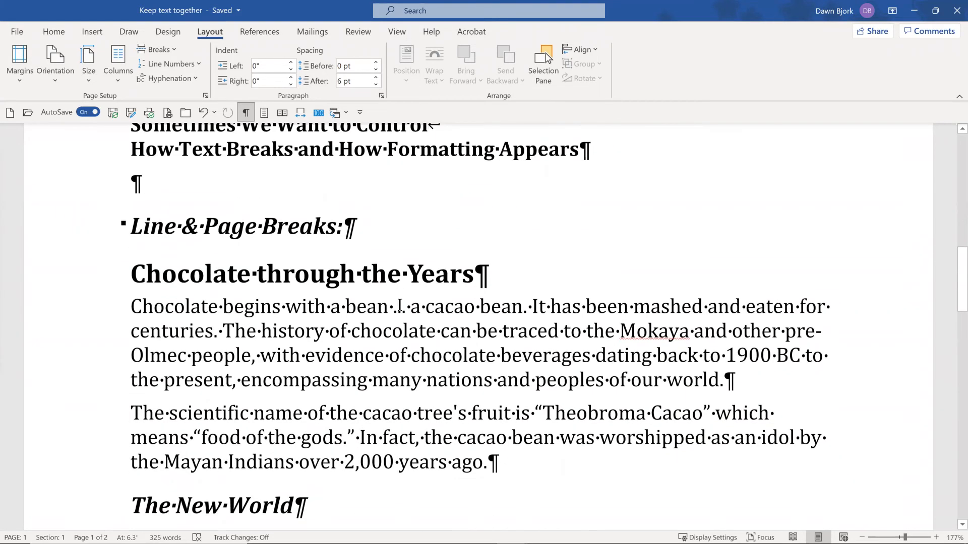
pyautogui.scroll(2, 399, 305)
pyautogui.scroll(-2, 399, 305)
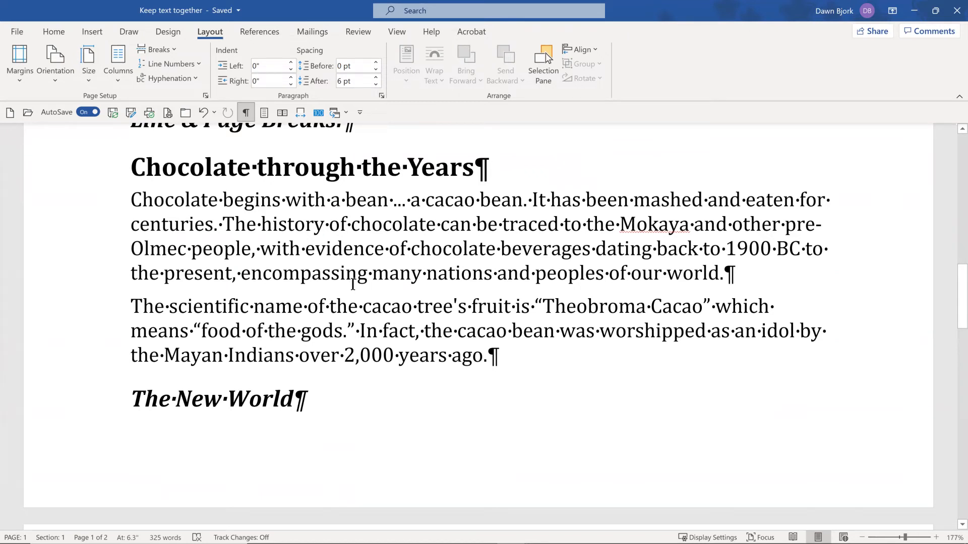
pyautogui.scroll(2, 353, 284)
pyautogui.scroll(-2, 353, 284)
pyautogui.scroll(-1, 353, 285)
pyautogui.scroll(-4, 353, 285)
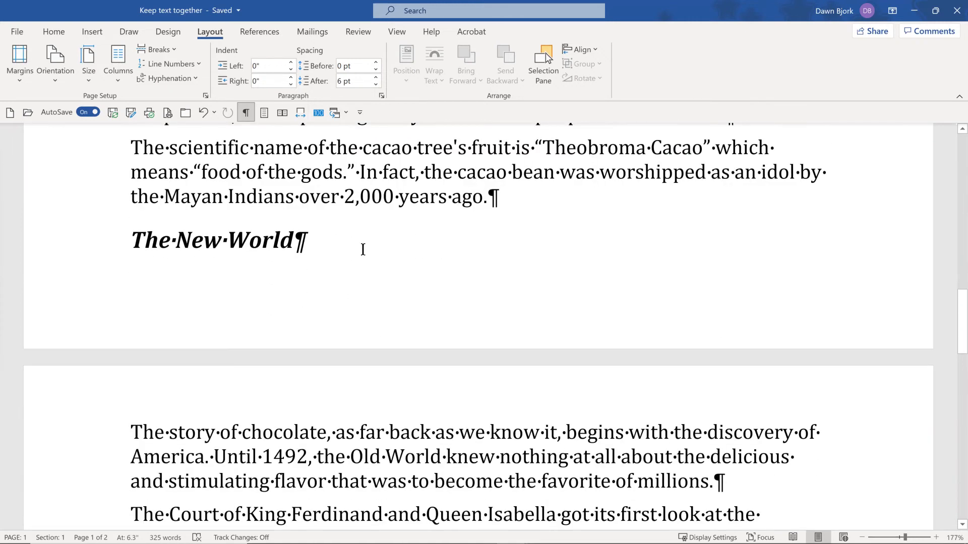
# Switch to the All About Chocolate document and find the "Food of the Gods" heading
pyautogui.click(345, 112)
pyautogui.click(363, 132)
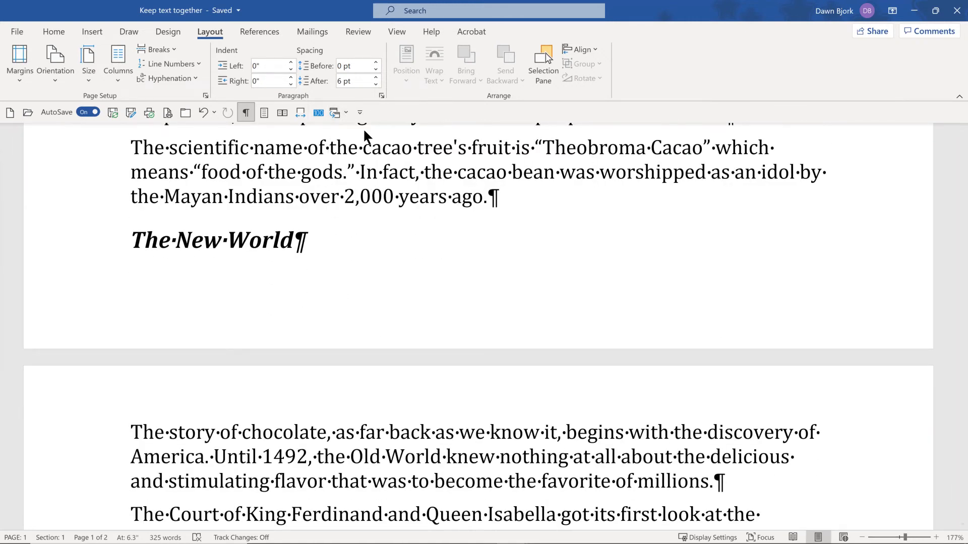
pyautogui.scroll(-12, 319, 224)
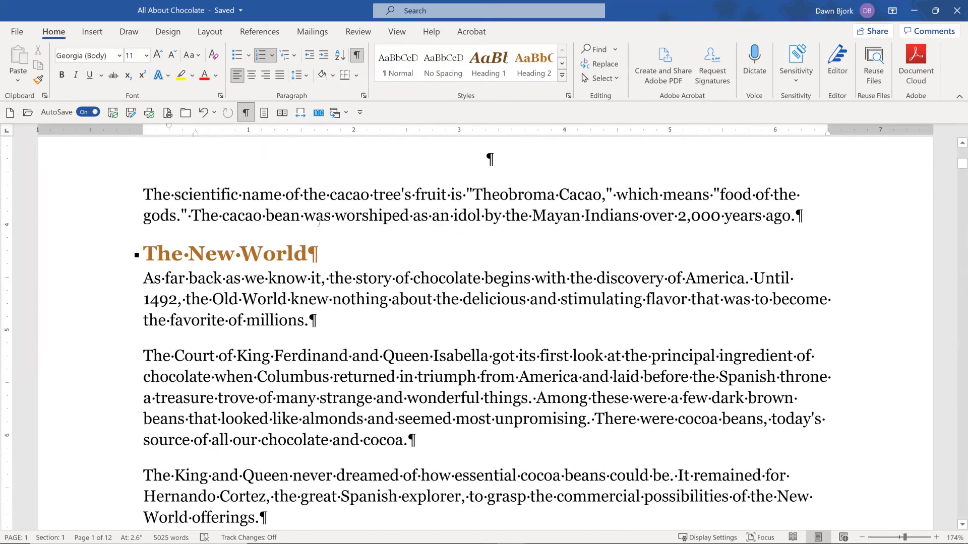
pyautogui.scroll(-12, 319, 222)
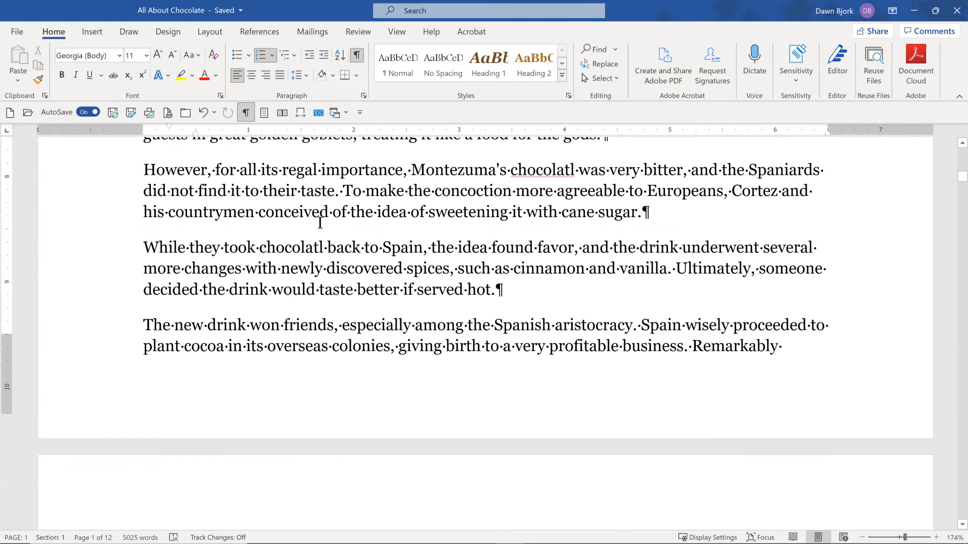
pyautogui.scroll(-1, 320, 222)
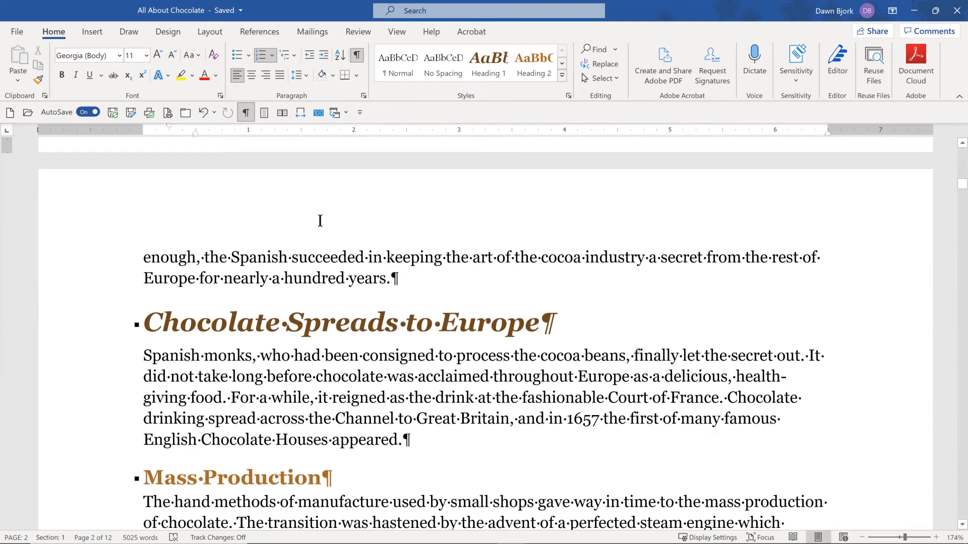
pyautogui.scroll(8, 320, 220)
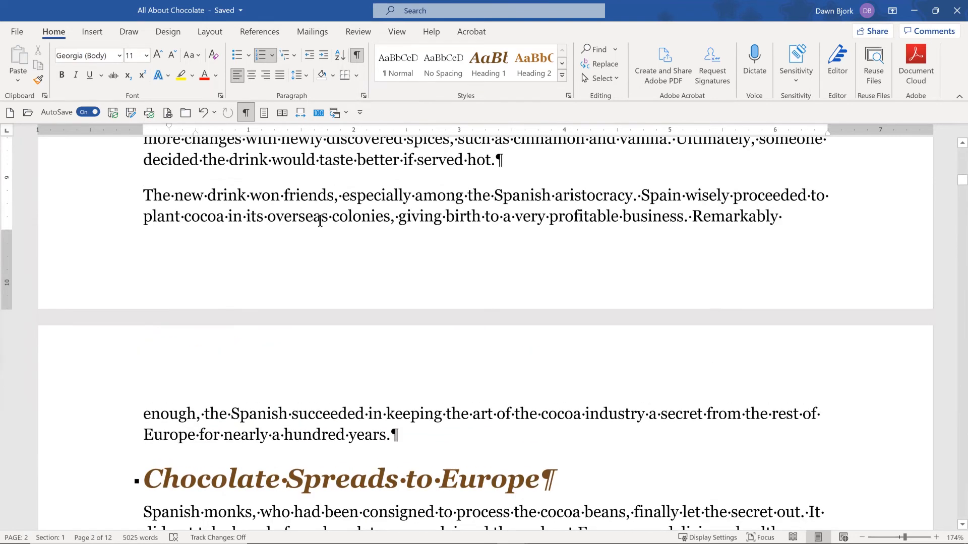
pyautogui.scroll(4, 320, 221)
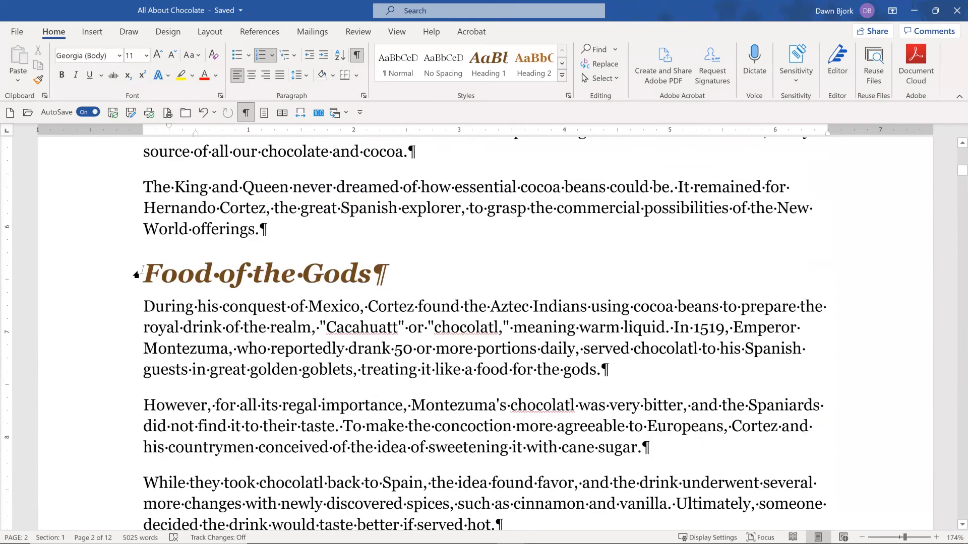
# Try to push the "Food of the Gods" heading to the next page by inserting six empty paragraphs before it
pyautogui.click(143, 270)
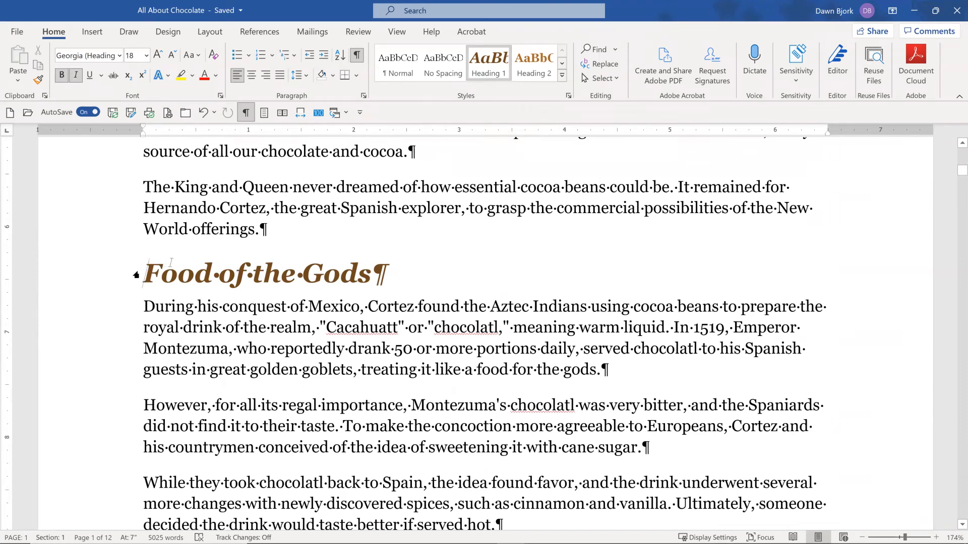
pyautogui.press('Return')
pyautogui.press('Return')
pyautogui.press('Return')
pyautogui.press('Return')
pyautogui.press('Return')
pyautogui.press('Return')
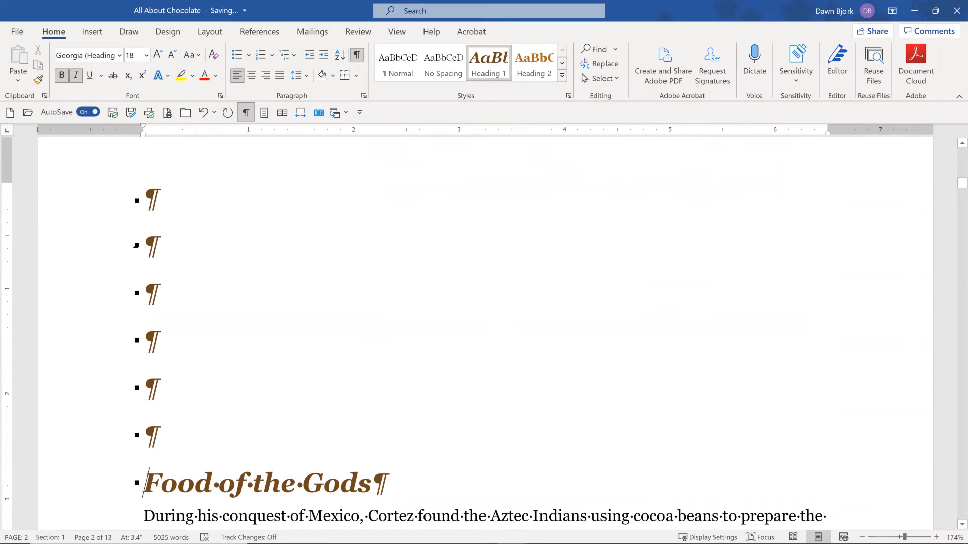
# Delete all the empty paragraphs above the "Food of the Gods" heading
pyautogui.press('BackSpace')
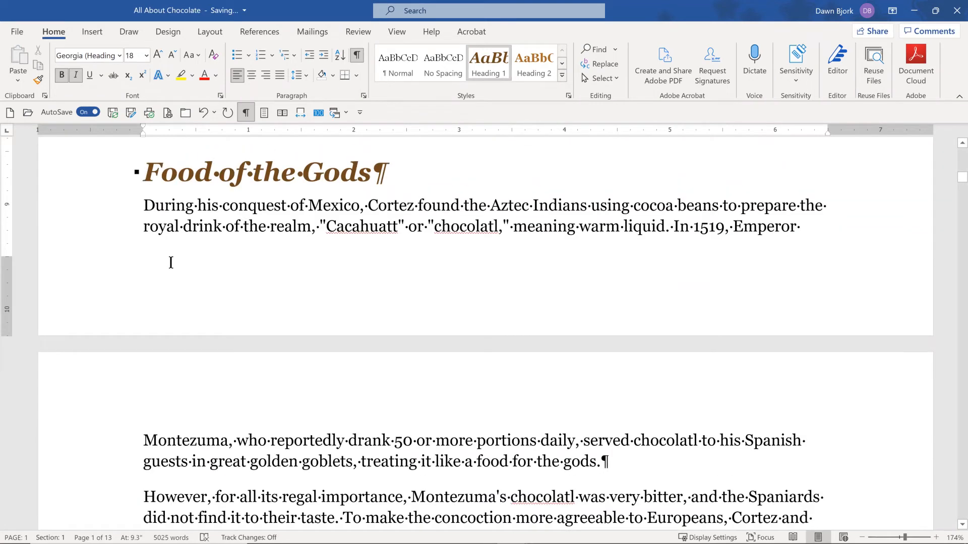
pyautogui.scroll(2, 171, 262)
pyautogui.scroll(4, 170, 262)
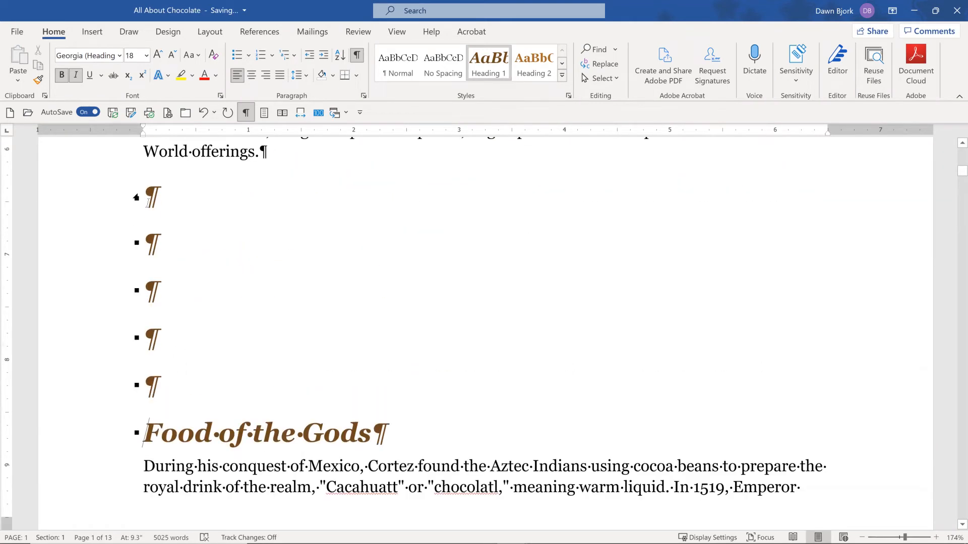
pyautogui.moveTo(136, 197); pyautogui.dragTo(171, 301)
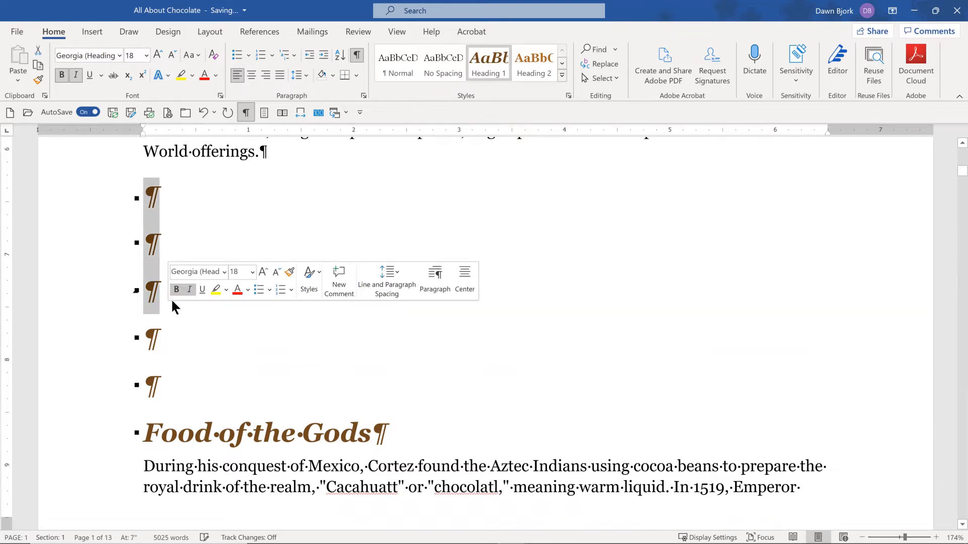
pyautogui.hotkey('shift', 'Down')
pyautogui.hotkey('shift', 'Down')
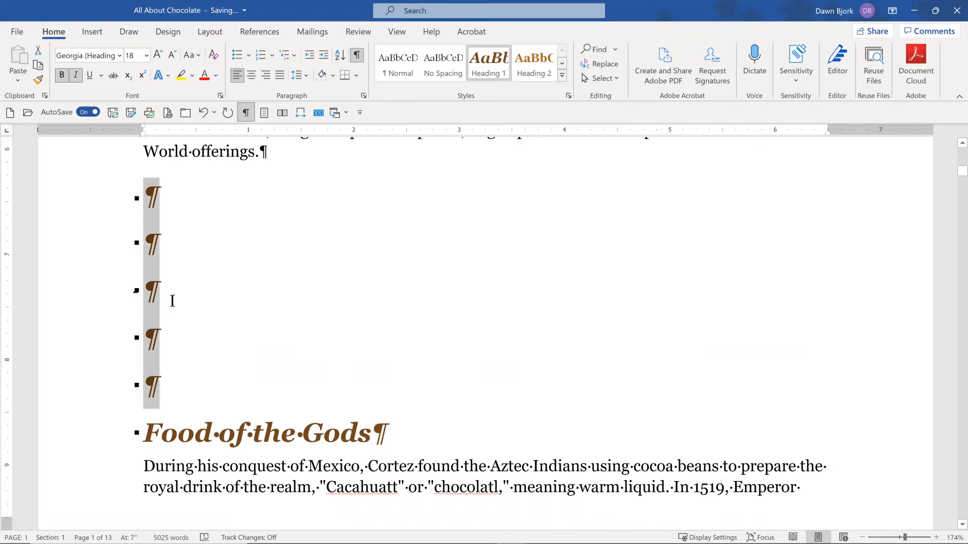
pyautogui.press('Delete')
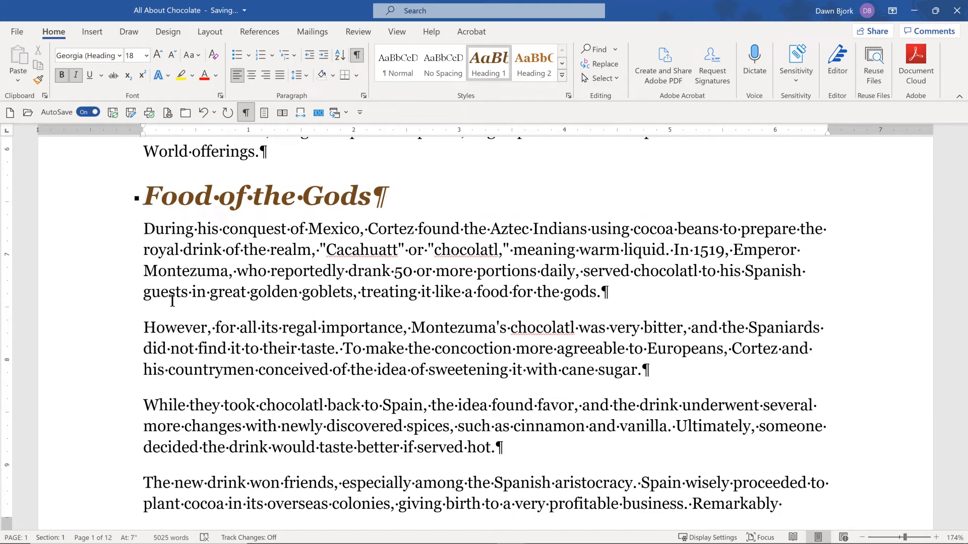
# Insert a page break before the "Food of the Gods" heading and inspect it with the formatting marks hidden and shown again
pyautogui.hotkey('ctrl', 'Return')
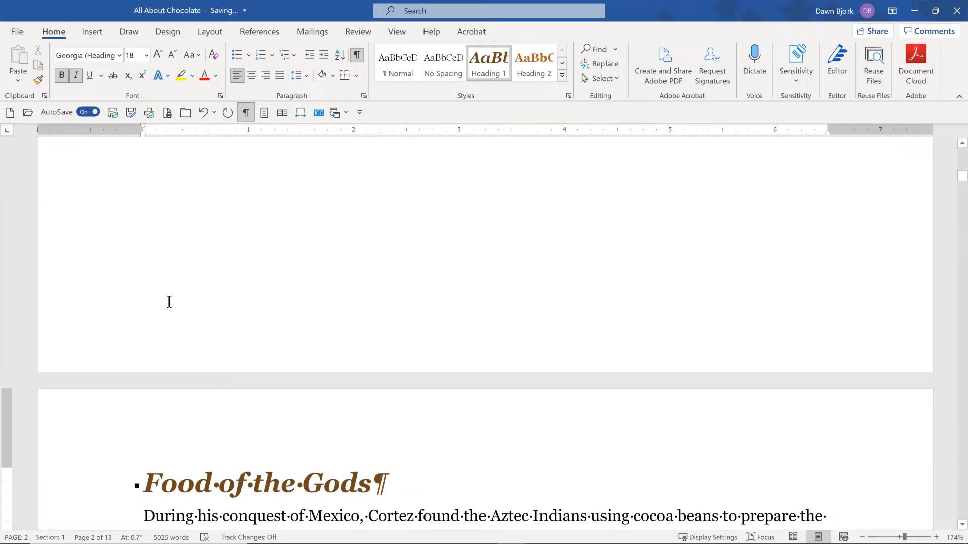
pyautogui.scroll(-3, 195, 332)
pyautogui.scroll(5, 192, 325)
pyautogui.scroll(5, 191, 325)
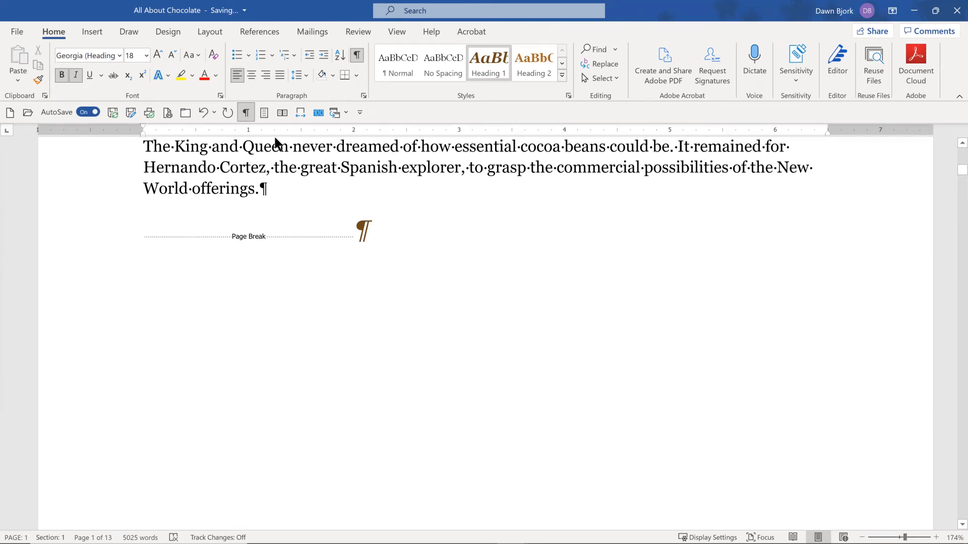
pyautogui.click(246, 113)
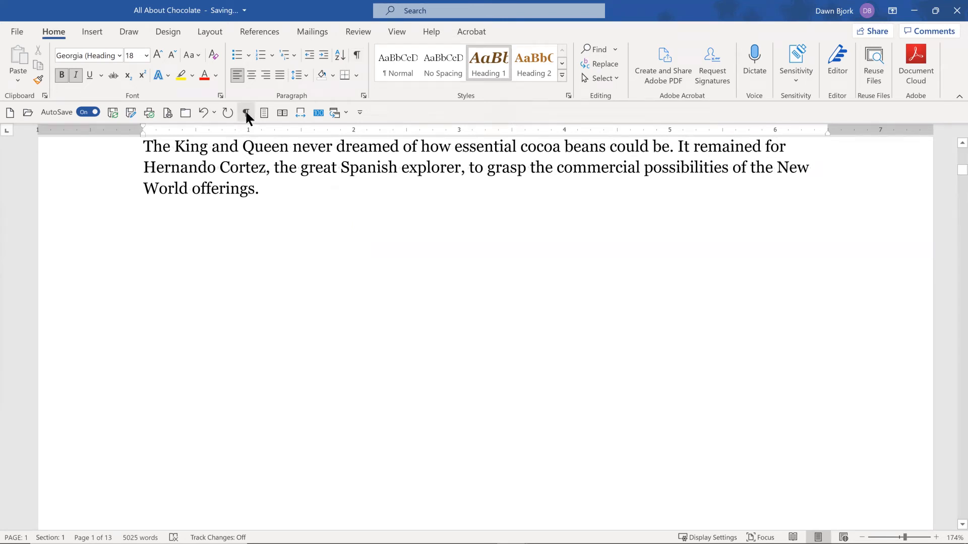
pyautogui.click(246, 113)
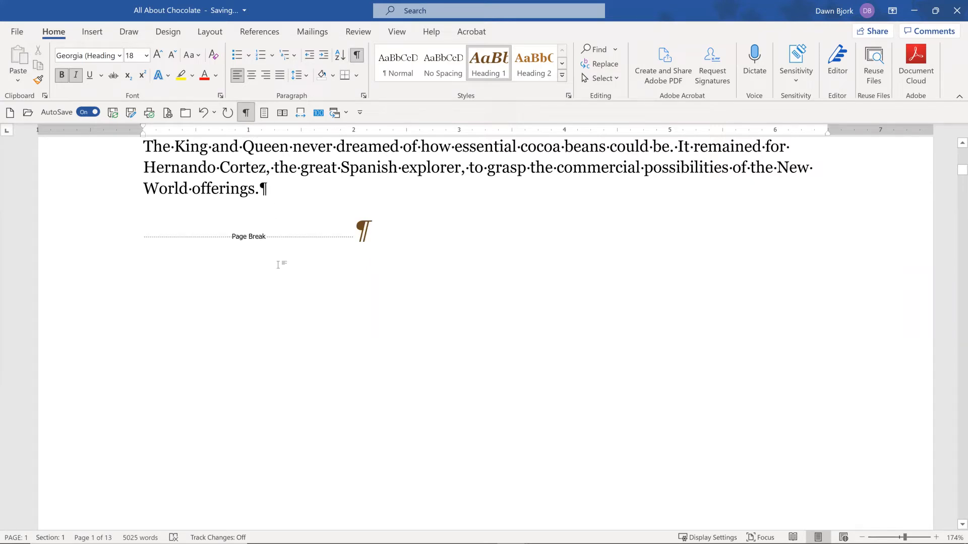
pyautogui.scroll(1, 278, 264)
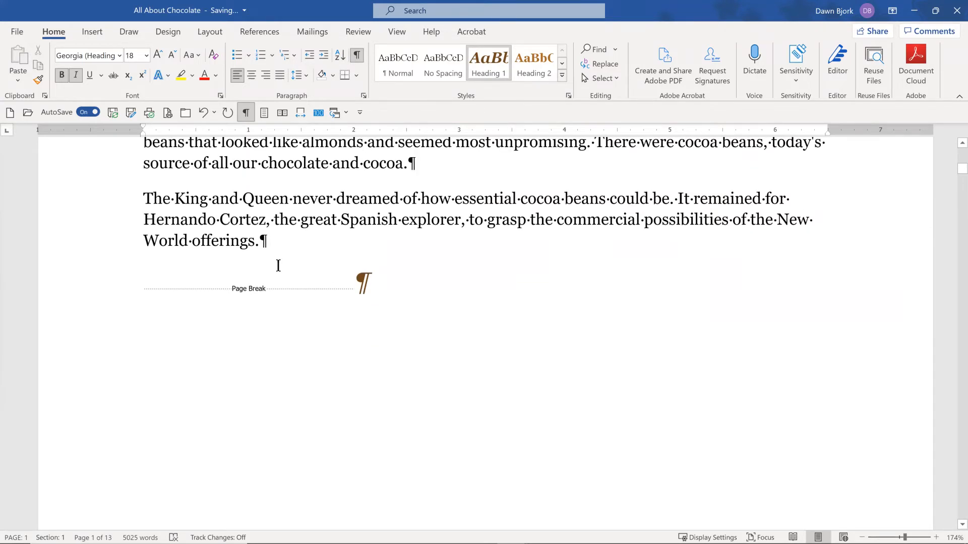
# Switch back to the Keep text together document and review "The New World" heading at the end of page 1
pyautogui.click(344, 112)
pyautogui.click(366, 168)
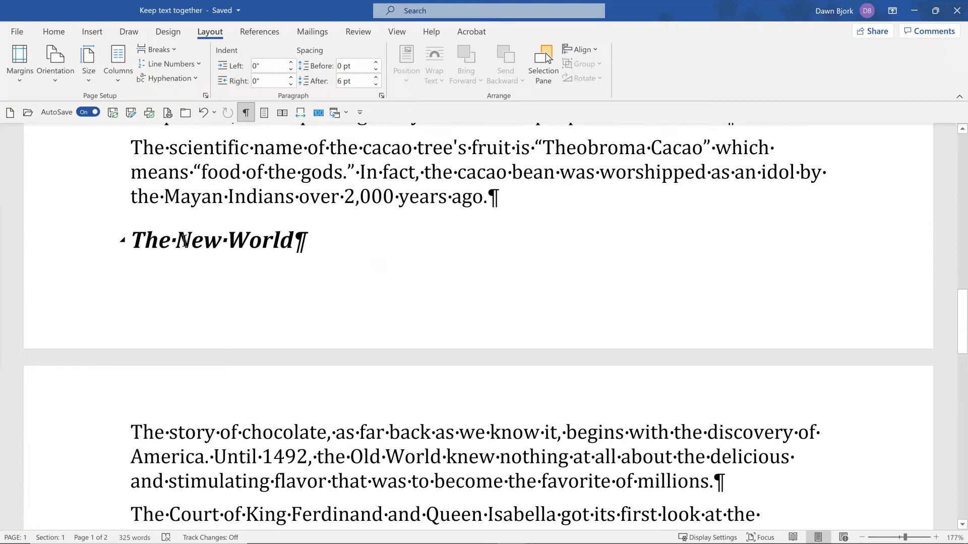
pyautogui.scroll(3, 185, 241)
pyautogui.scroll(-3, 186, 239)
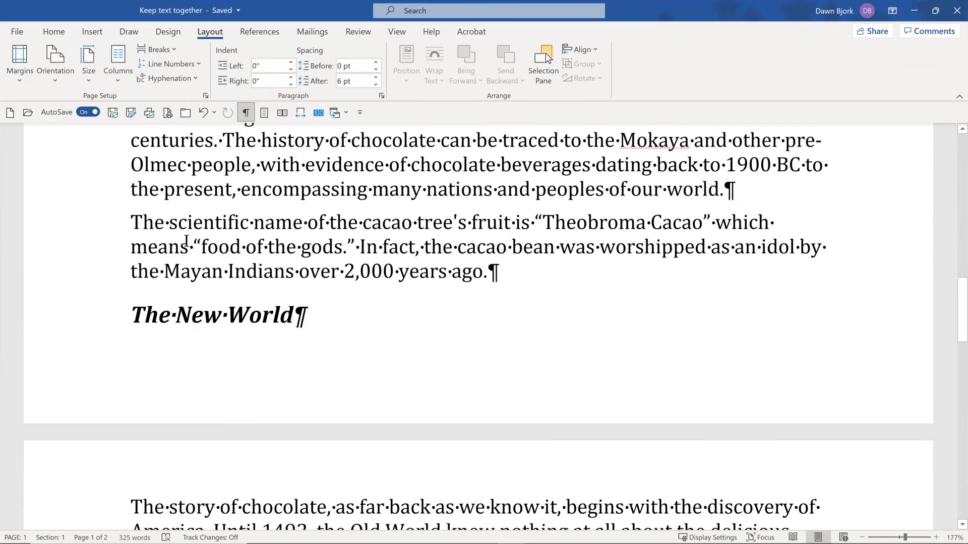
pyautogui.scroll(-2, 186, 239)
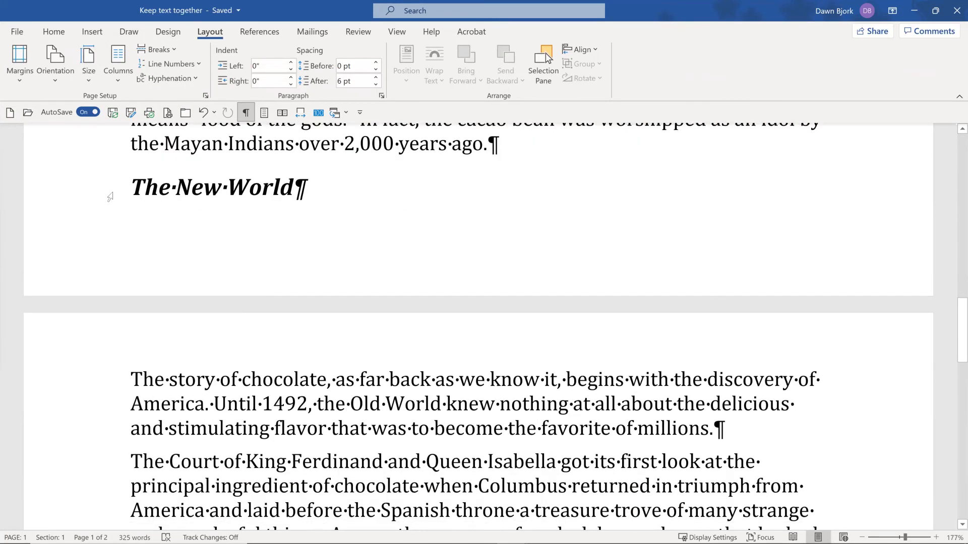
# Examine how "The New World" heading at the end of page 1 is separated from its body text on page 2
pyautogui.scroll(-3, 181, 255)
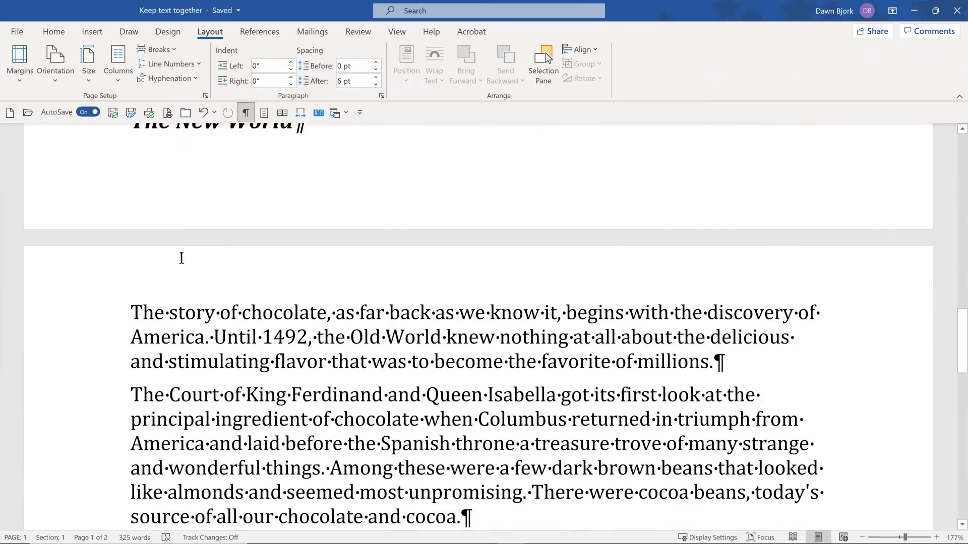
pyautogui.scroll(1, 212, 176)
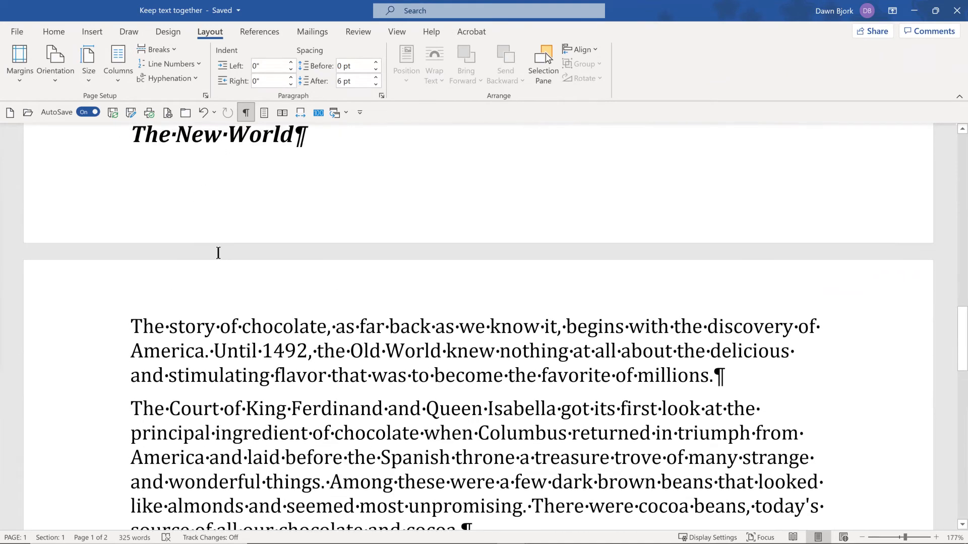
pyautogui.scroll(-1, 217, 318)
pyautogui.scroll(-1, 218, 323)
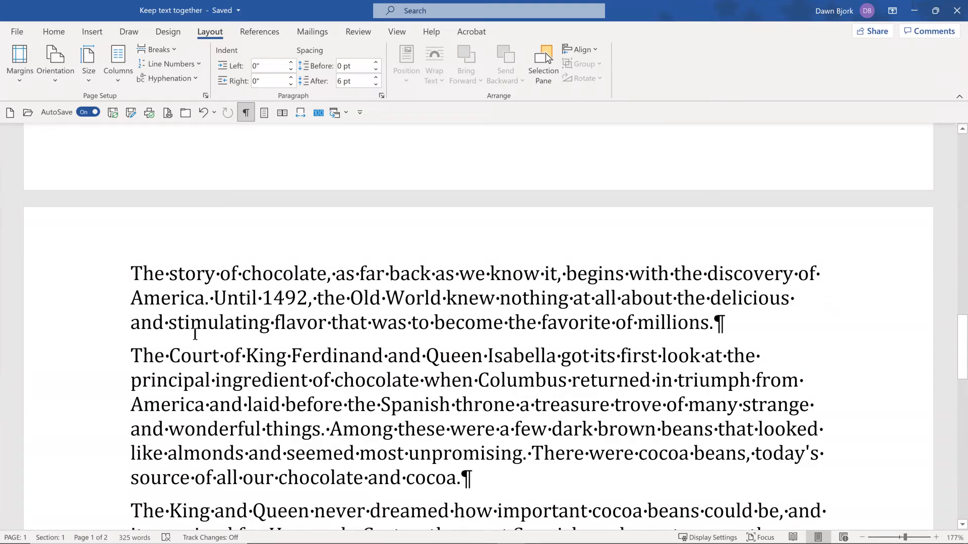
pyautogui.scroll(1, 196, 334)
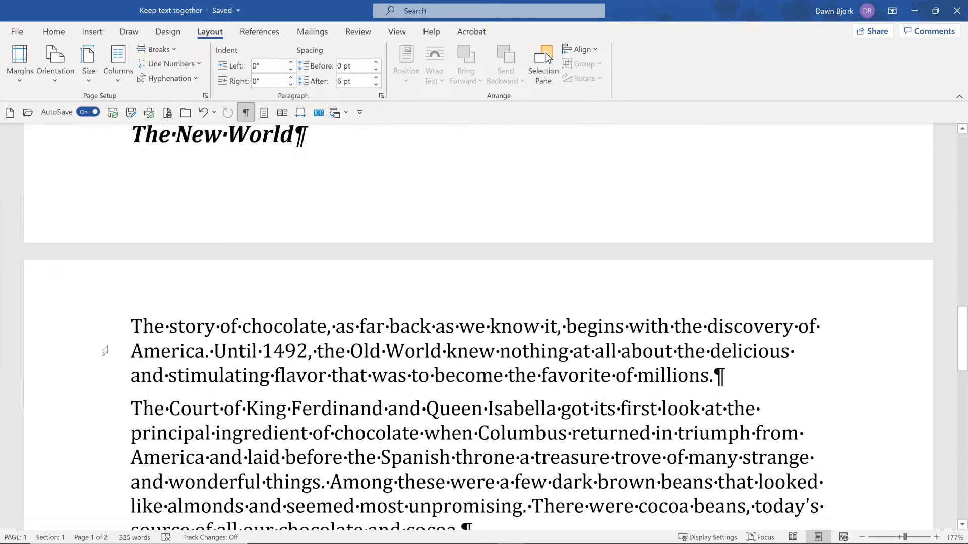
pyautogui.scroll(-2, 105, 350)
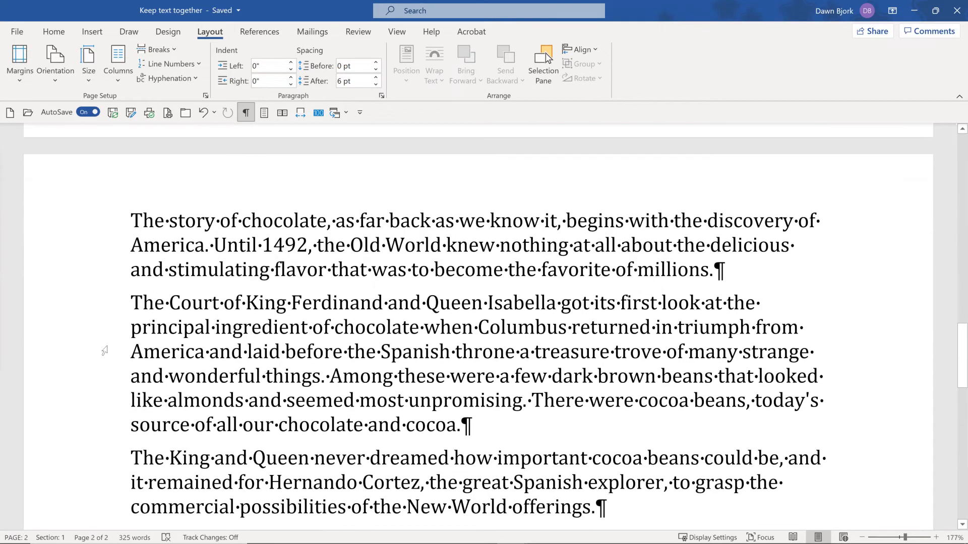
pyautogui.scroll(2, 105, 350)
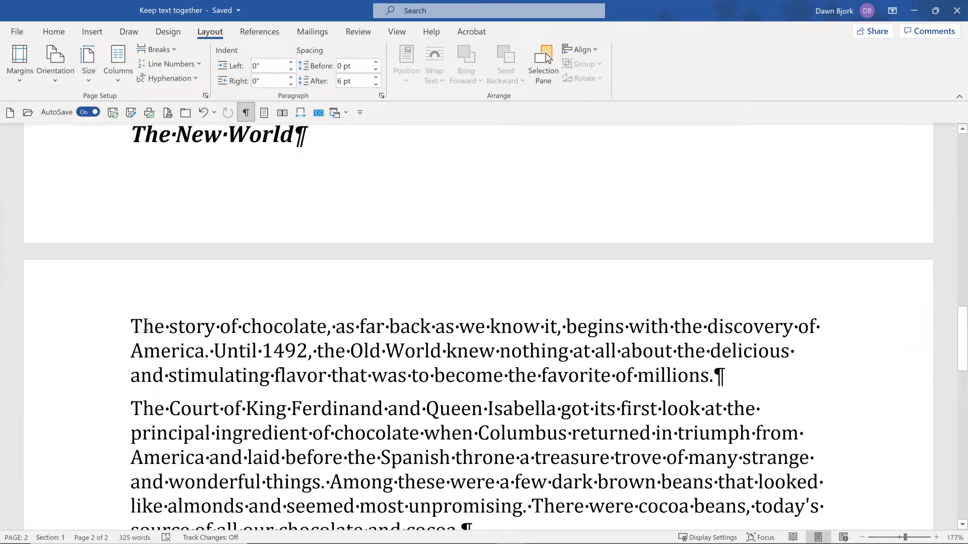
pyautogui.scroll(2, 142, 322)
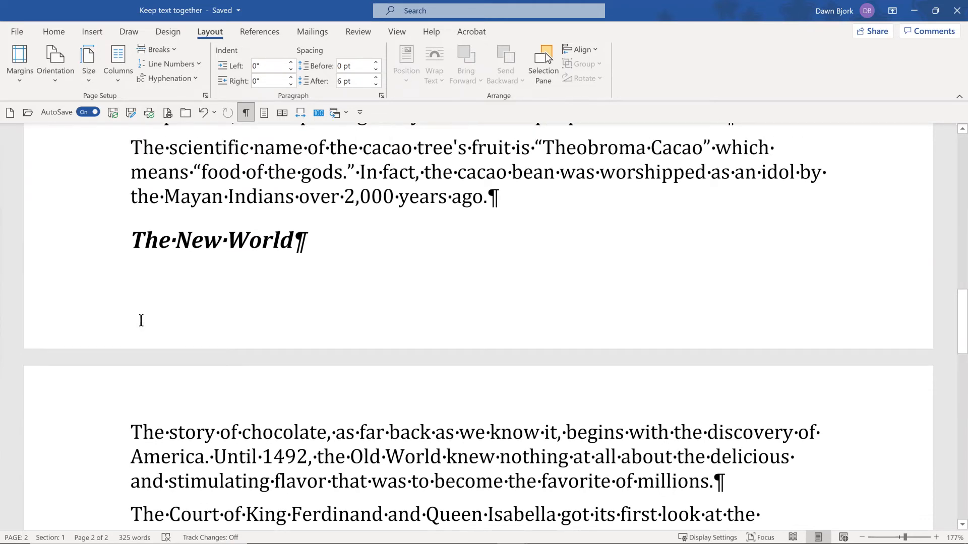
pyautogui.scroll(1, 141, 321)
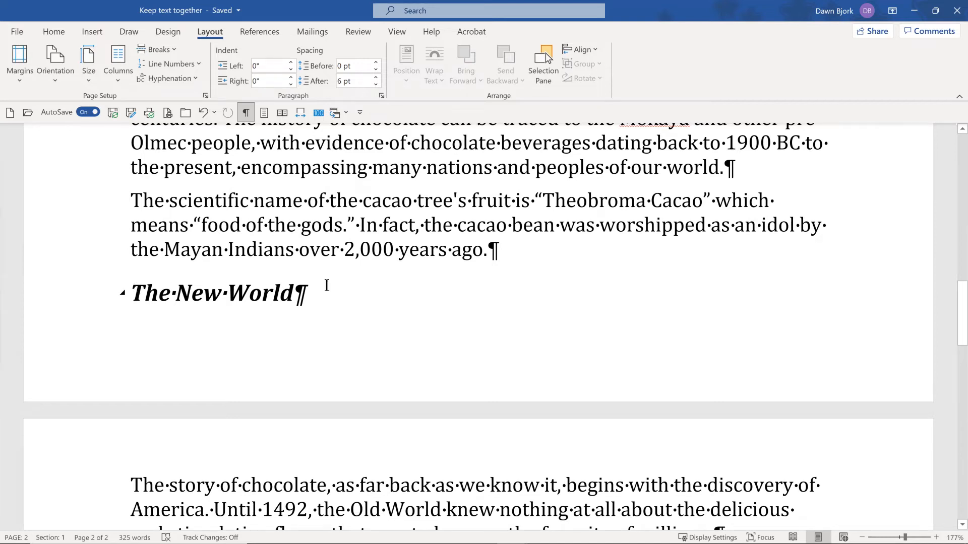
pyautogui.scroll(-2, 210, 308)
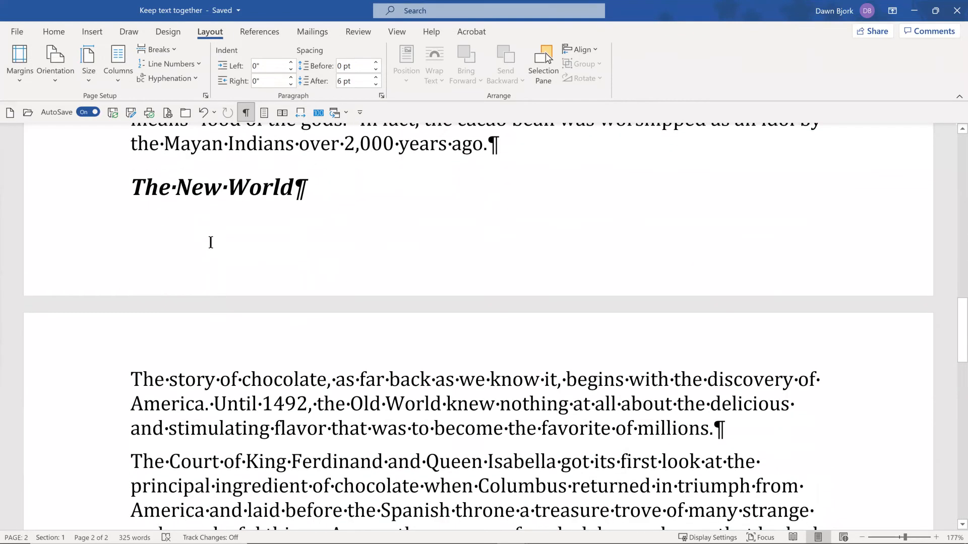
# Turn on the Keep with next pagination option for "The New World" heading and check the page break around it
pyautogui.click(206, 187)
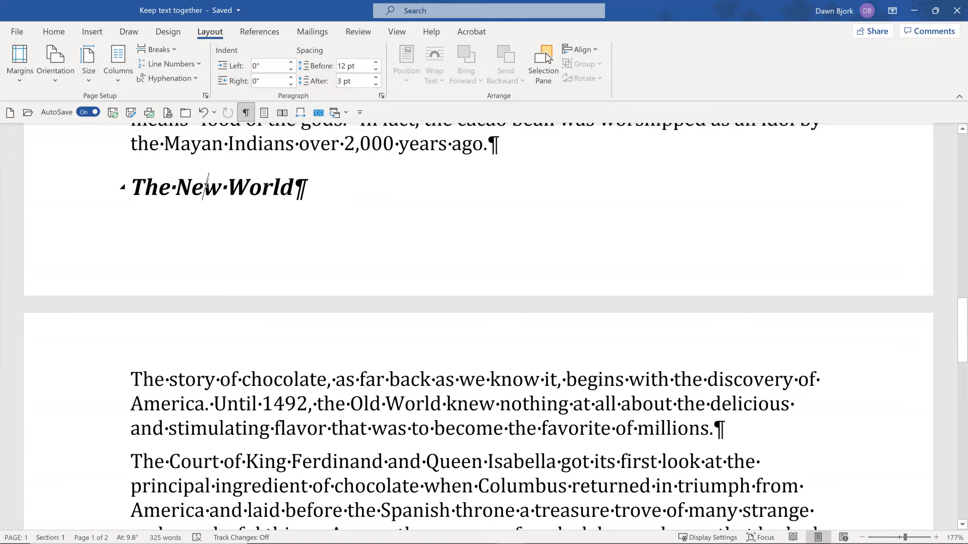
pyautogui.rightClick(206, 187)
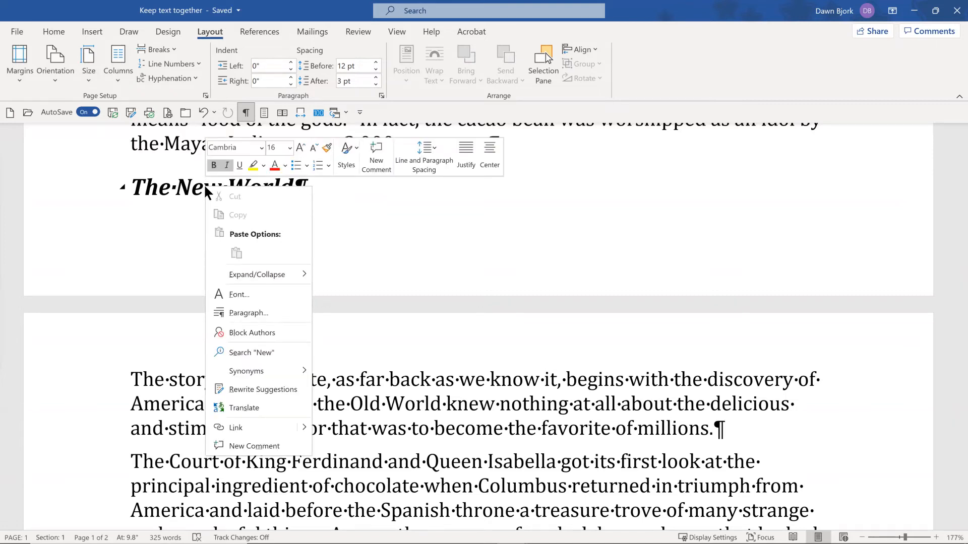
pyautogui.click(242, 313)
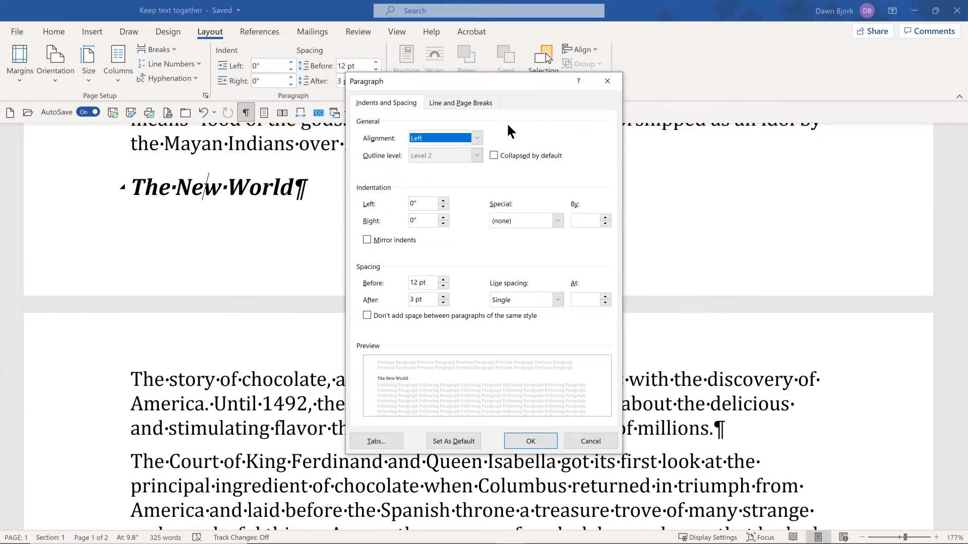
pyautogui.click(445, 105)
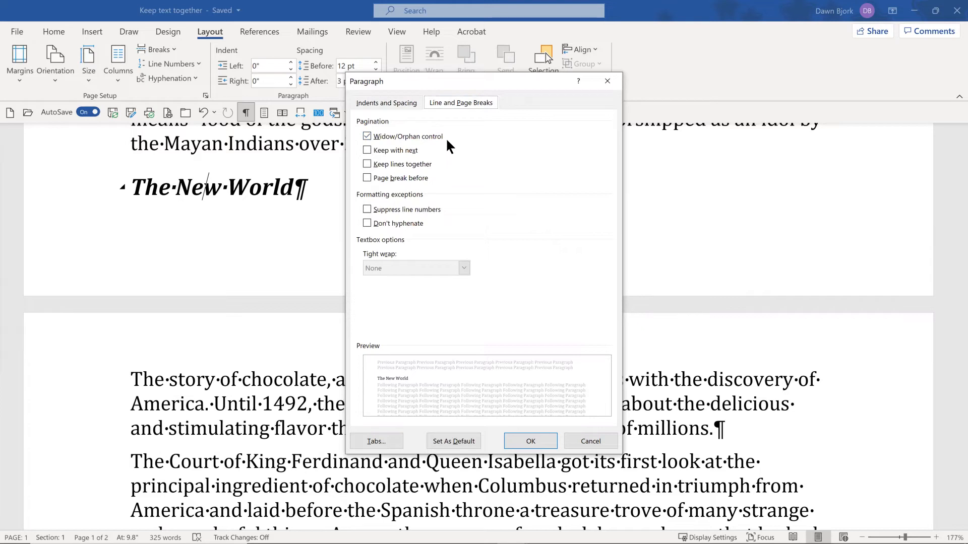
pyautogui.click(367, 149)
pyautogui.click(530, 440)
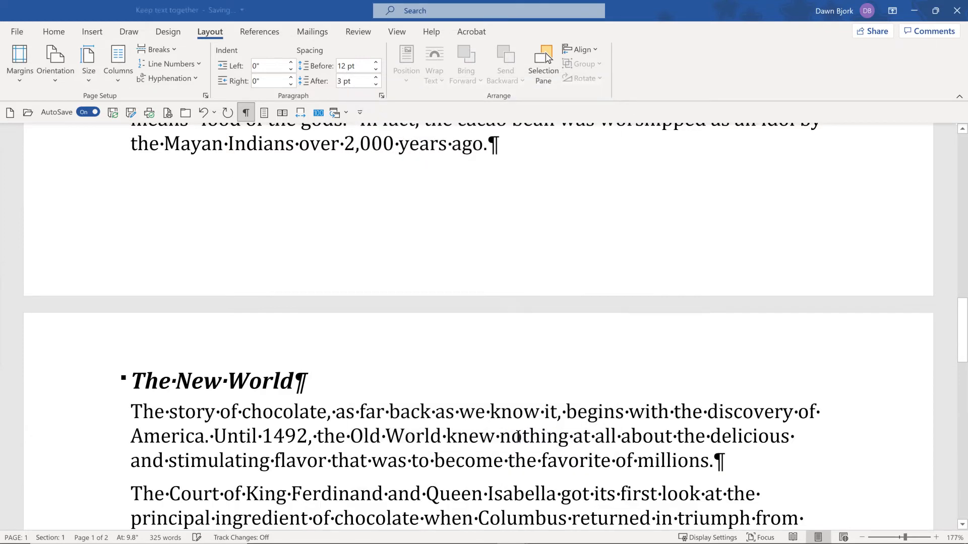
pyautogui.scroll(-2, 395, 413)
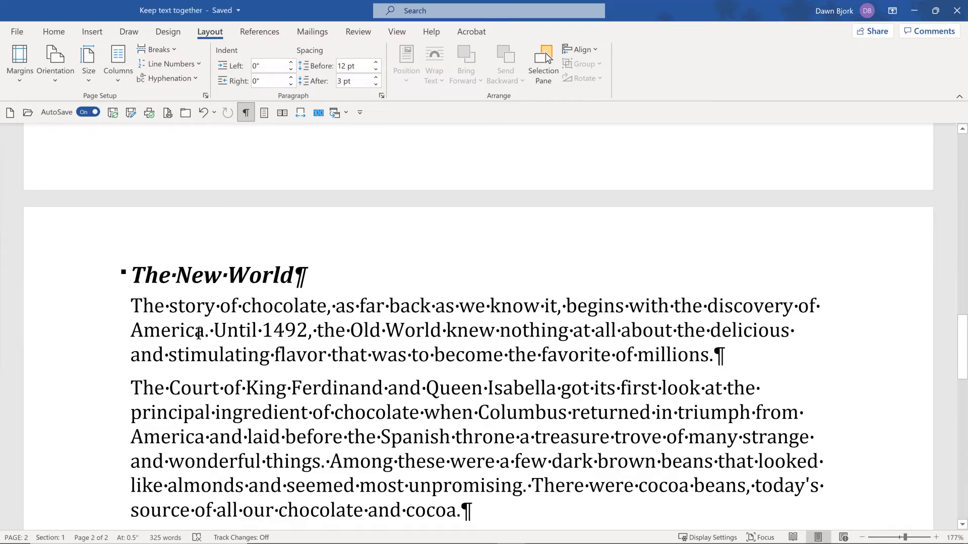
pyautogui.scroll(8, 198, 333)
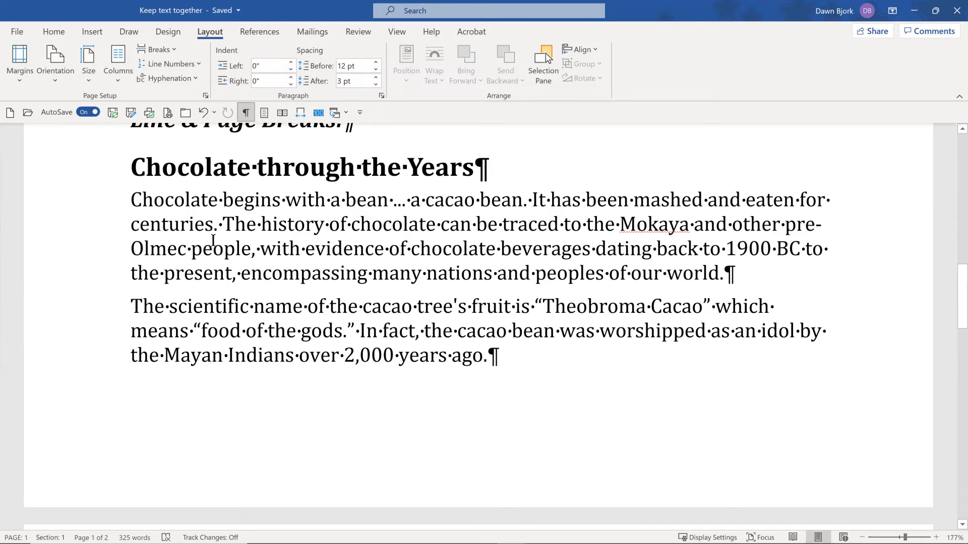
pyautogui.scroll(-6, 209, 239)
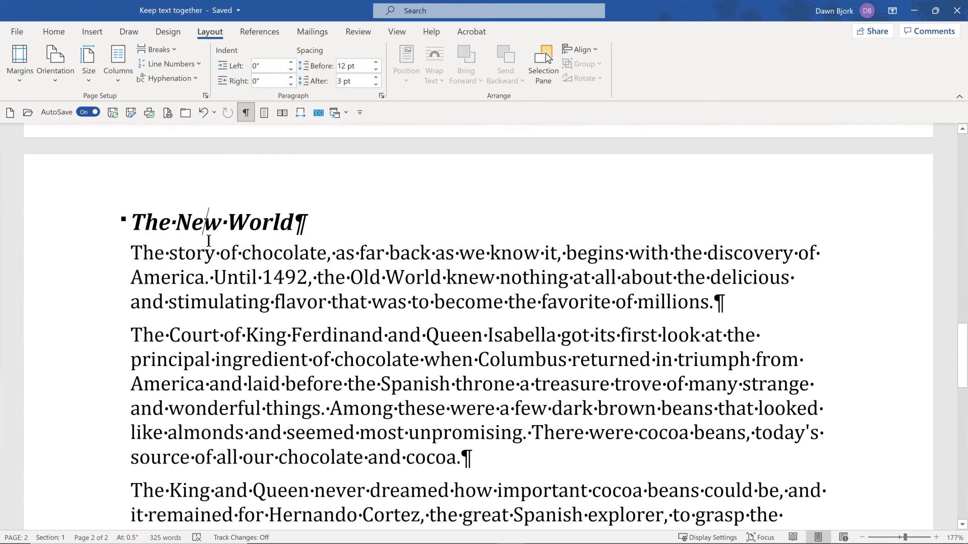
# Insert four empty paragraphs before the "Chocolate through the Years" heading and check where its first body paragraph breaks across the pages
pyautogui.click(209, 239)
pyautogui.scroll(5, 208, 237)
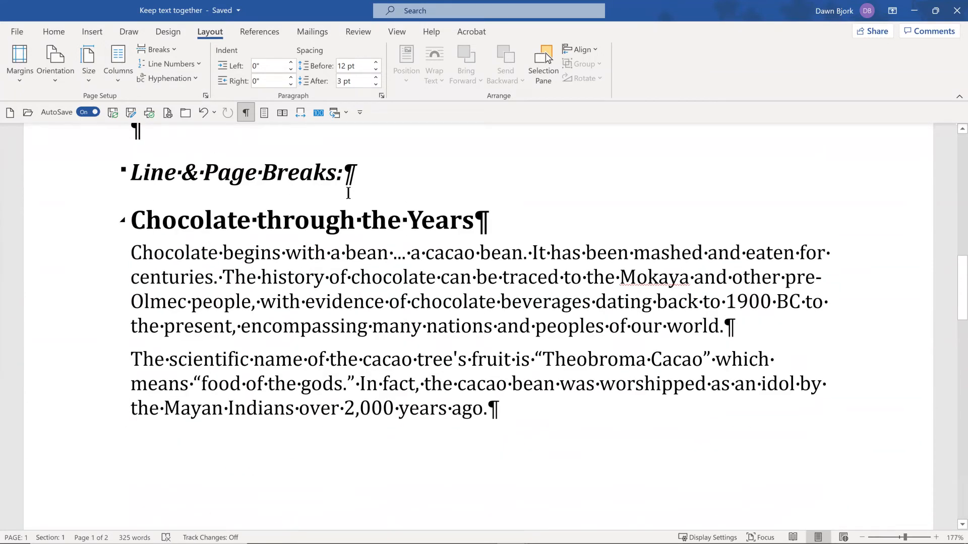
pyautogui.click(133, 220)
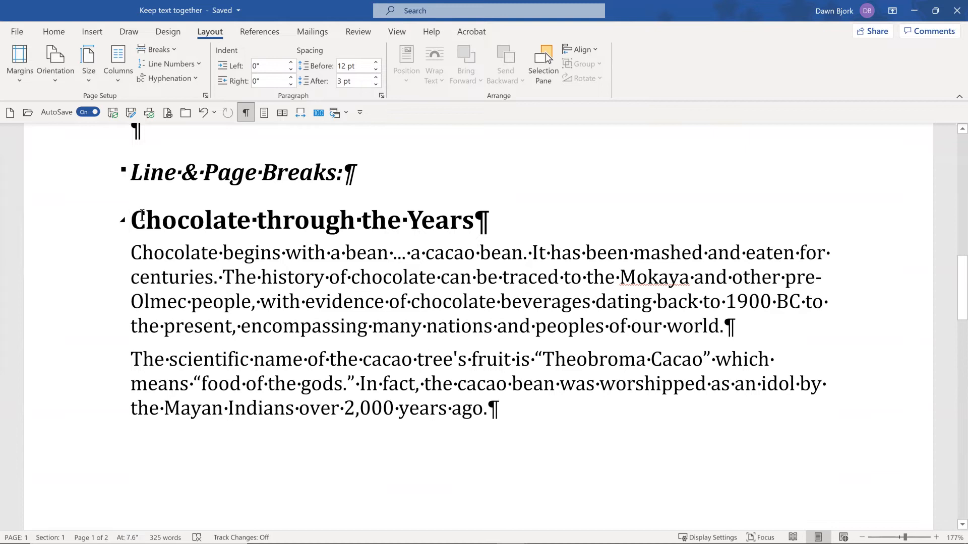
pyautogui.press('Return')
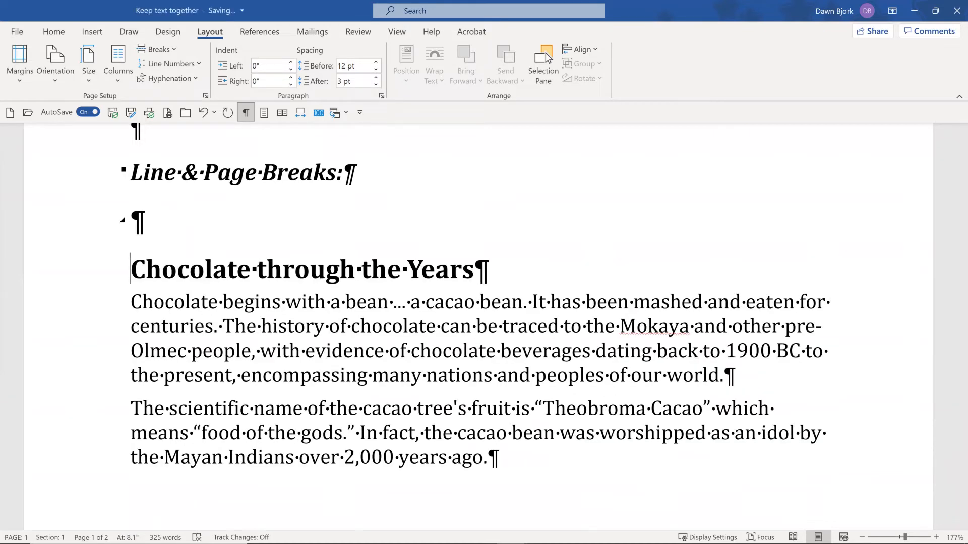
pyautogui.scroll(-3, 111, 221)
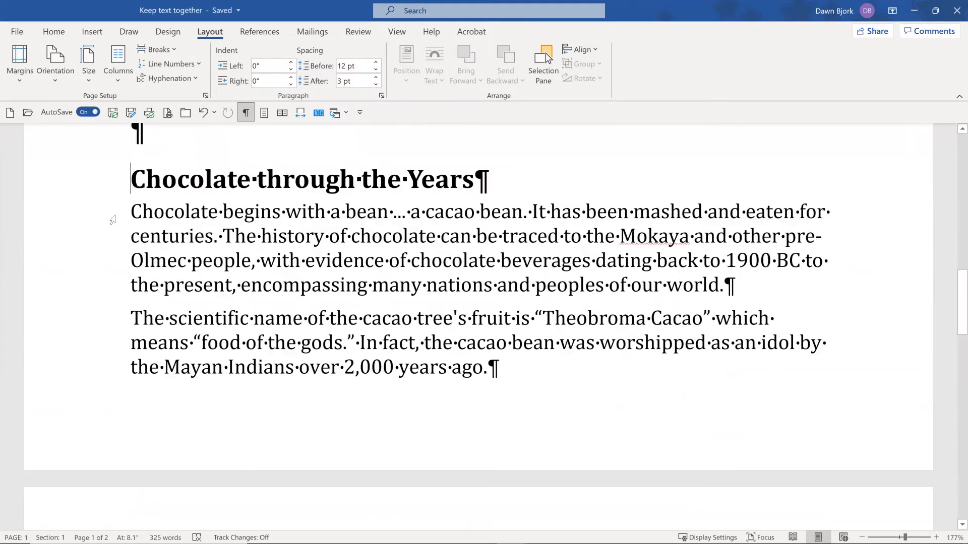
pyautogui.press('Return')
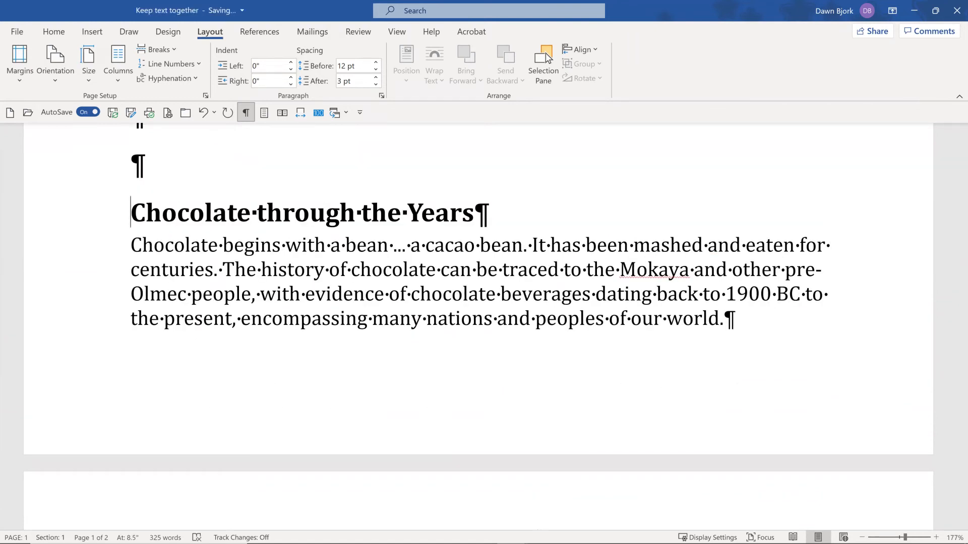
pyautogui.press('Return')
pyautogui.press('Return')
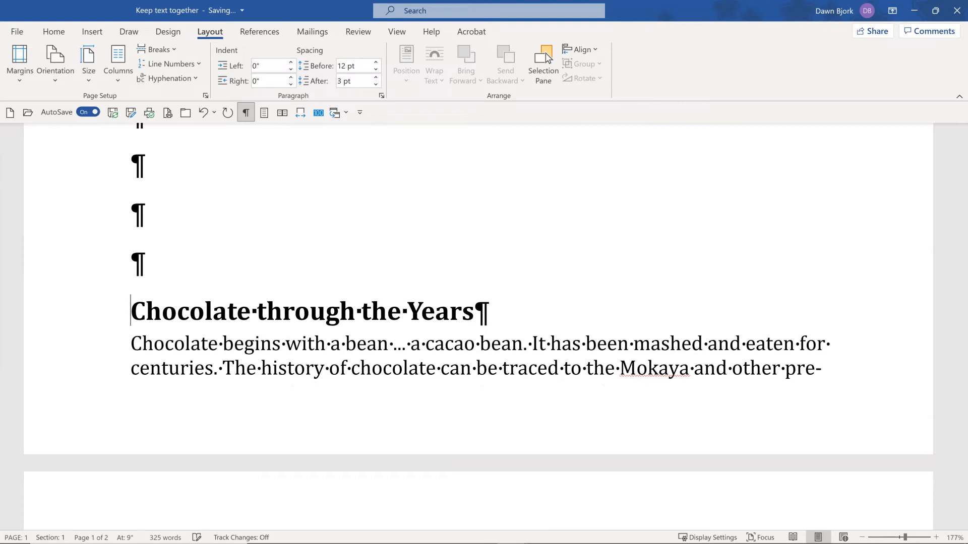
pyautogui.scroll(-2, 145, 227)
pyautogui.scroll(-3, 145, 228)
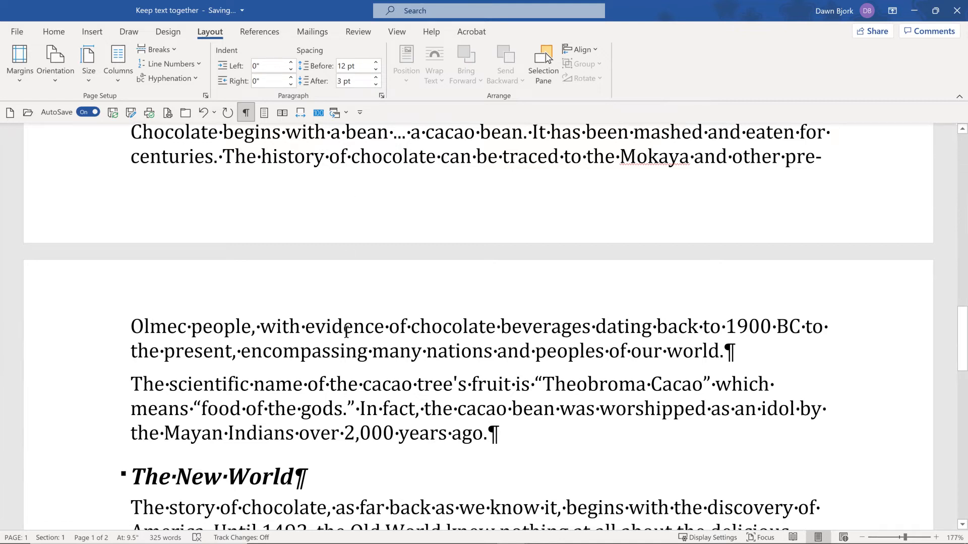
pyautogui.scroll(1, 345, 328)
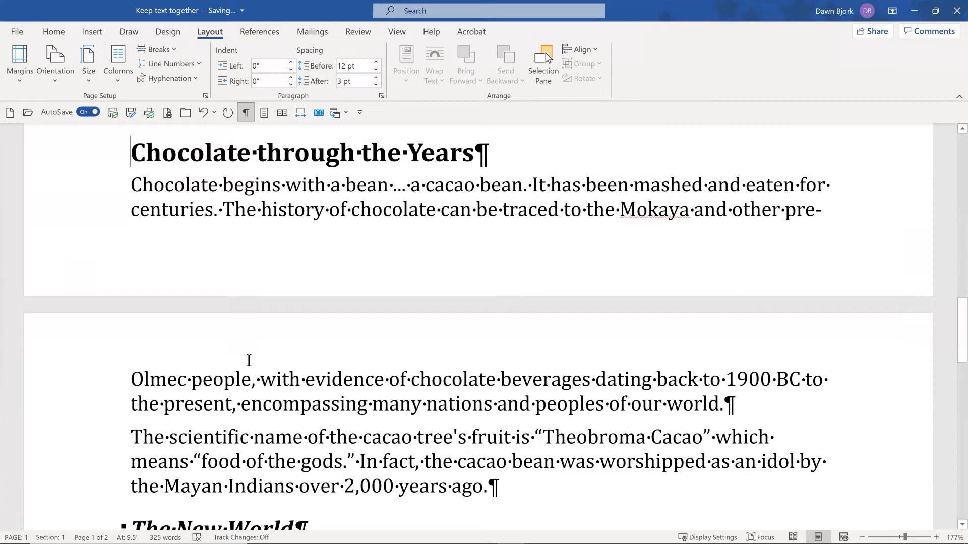
pyautogui.press('Return')
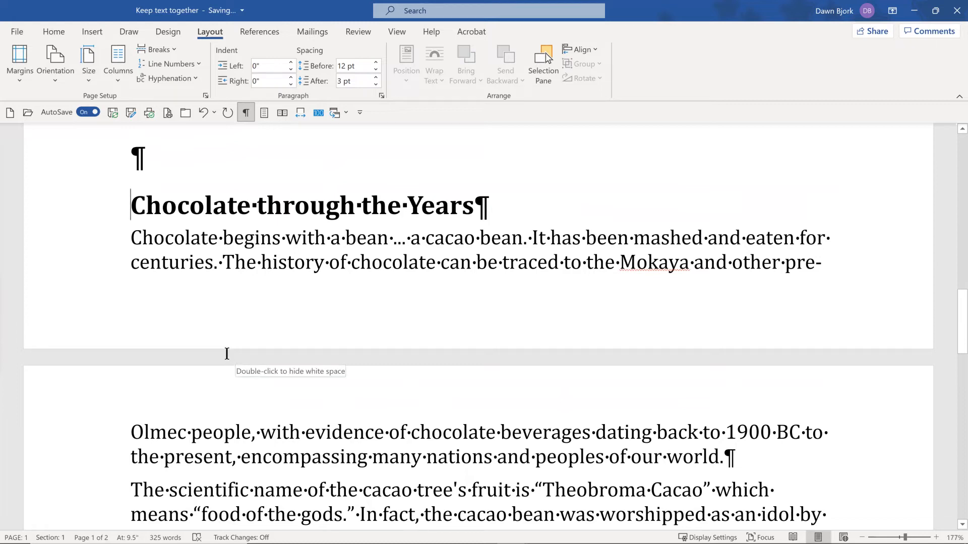
# Turn on the Keep with next pagination option for the "Chocolate through the Years" heading
pyautogui.click(257, 203)
pyautogui.rightClick(256, 204)
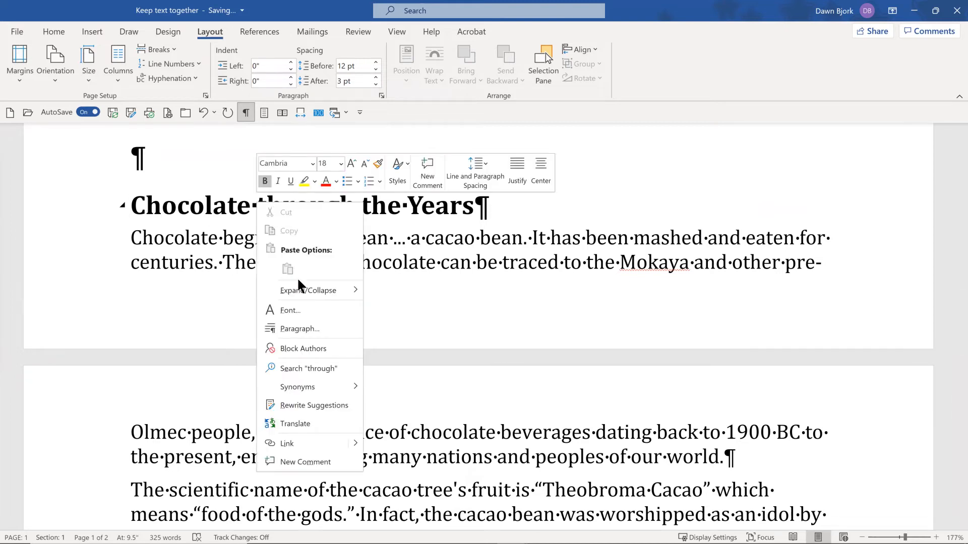
pyautogui.click(316, 328)
pyautogui.click(379, 150)
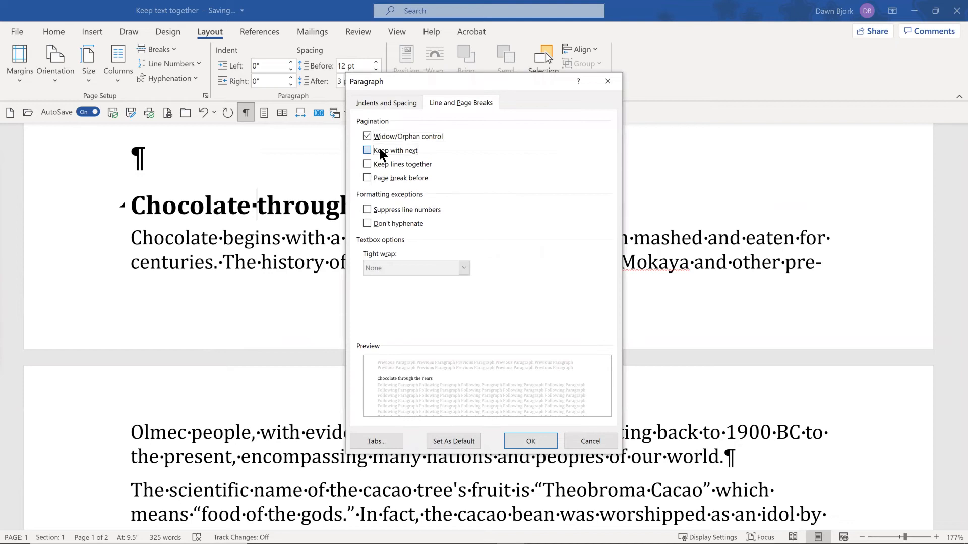
pyautogui.click(530, 442)
# Turn on Keep lines together for the paragraph starting "Chocolate begins with a bean" and review the text on page 2
pyautogui.click(351, 262)
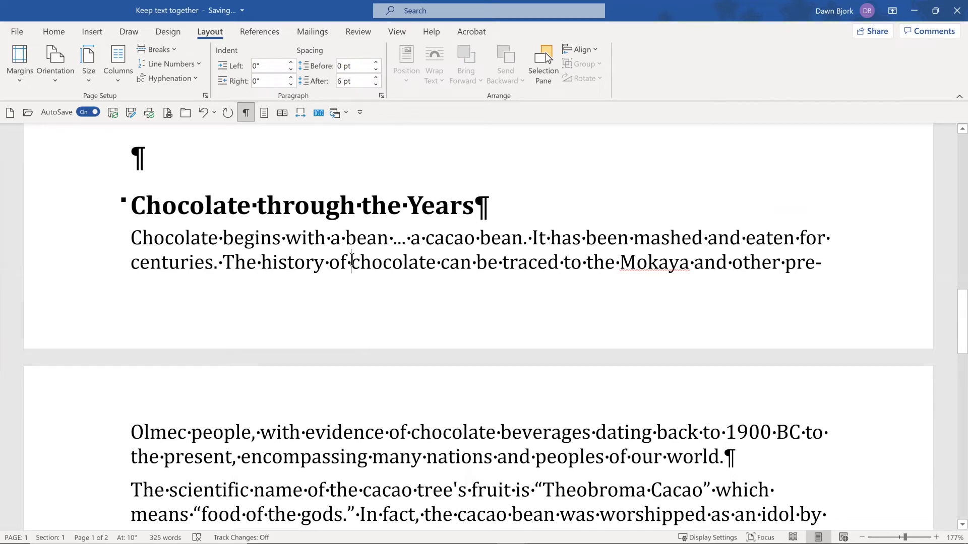
pyautogui.rightClick(351, 262)
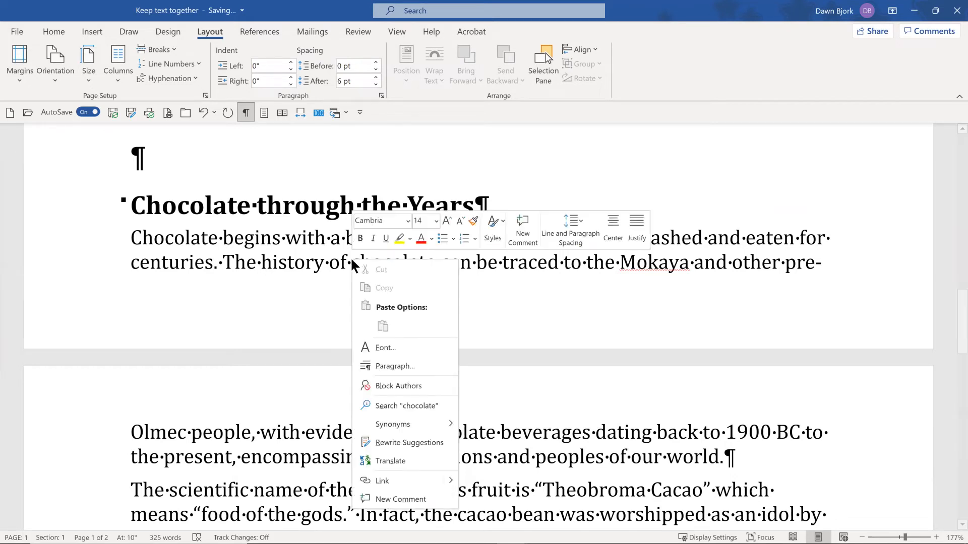
pyautogui.click(414, 359)
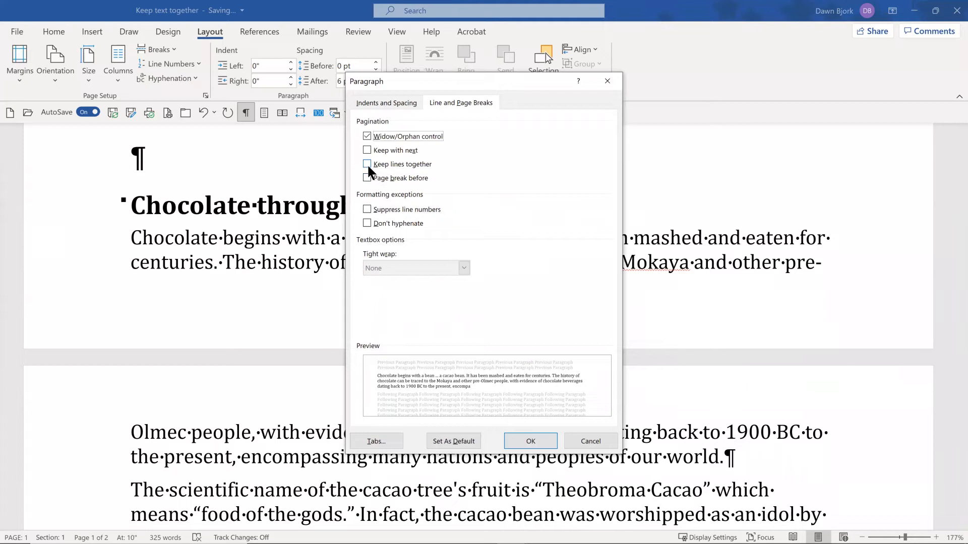
pyautogui.click(367, 162)
pyautogui.click(531, 441)
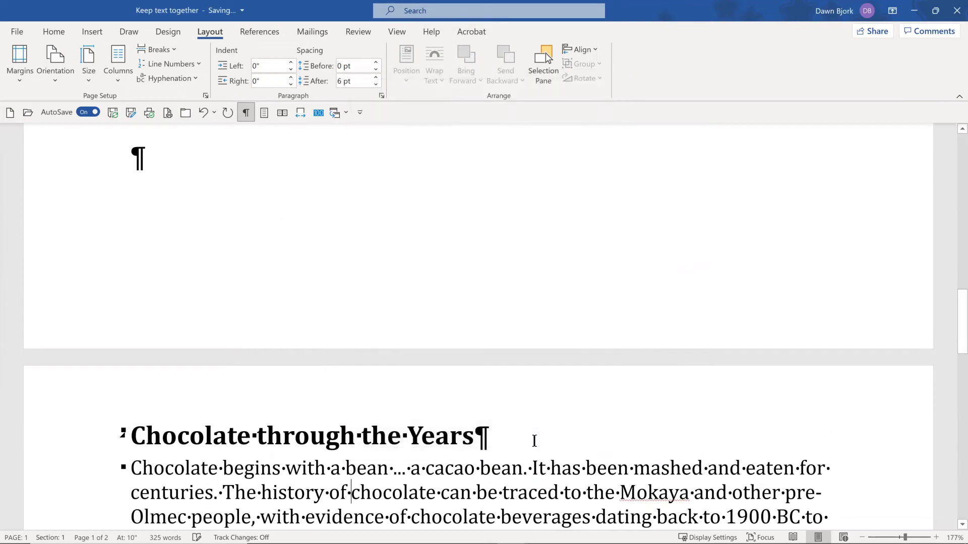
pyautogui.scroll(-3, 344, 407)
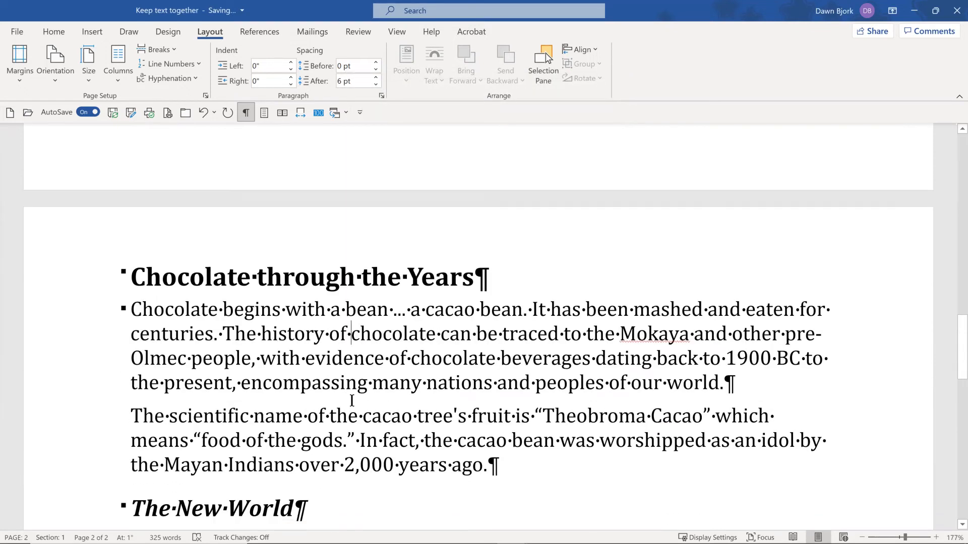
pyautogui.scroll(-2, 350, 398)
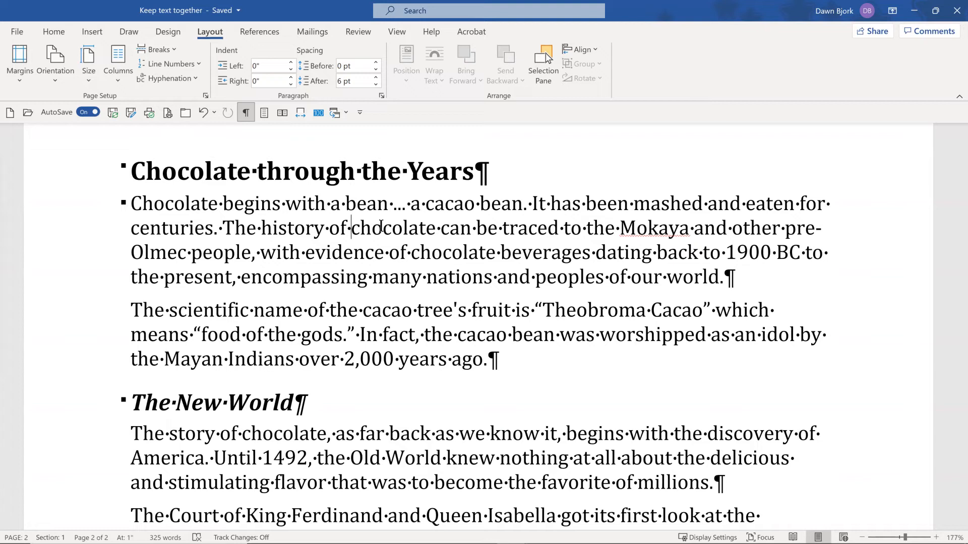
pyautogui.scroll(-1, 364, 298)
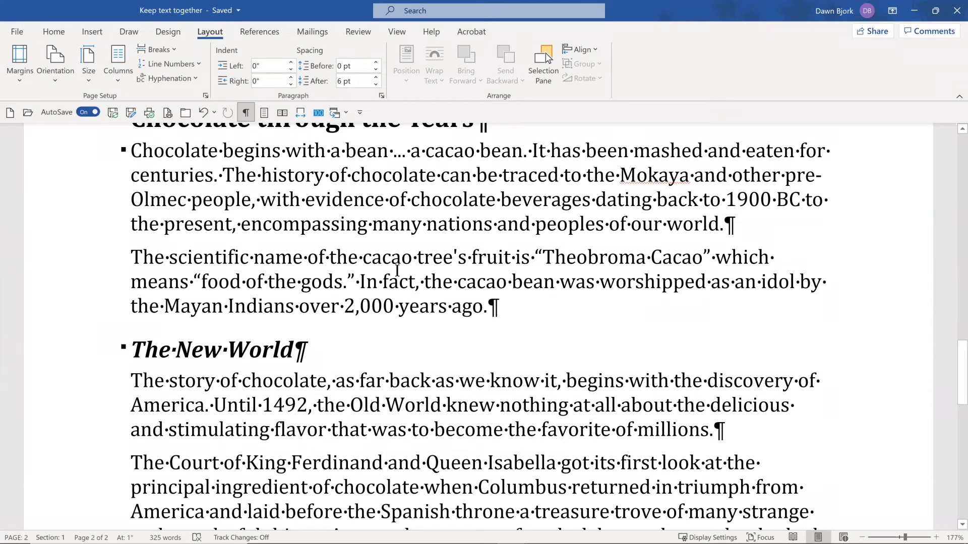
# Switch to the open Ballooning document in a maximized window and display its pages side by side in multiple-page view
pyautogui.click(345, 113)
pyautogui.click(359, 150)
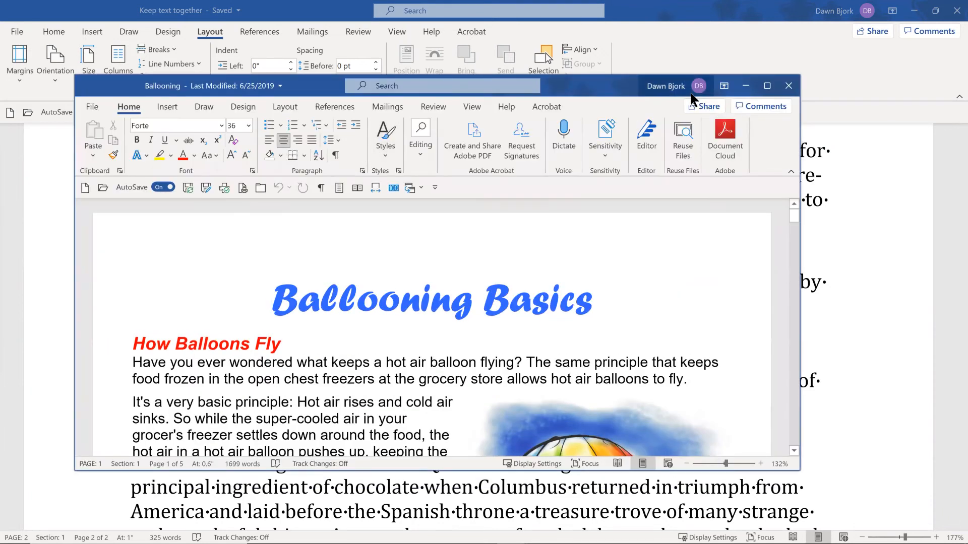
pyautogui.click(766, 86)
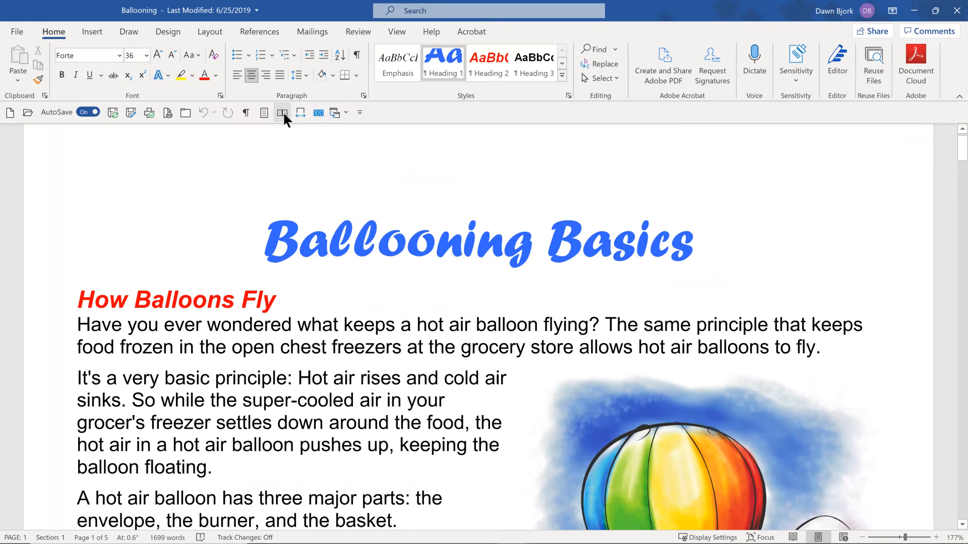
pyautogui.click(282, 113)
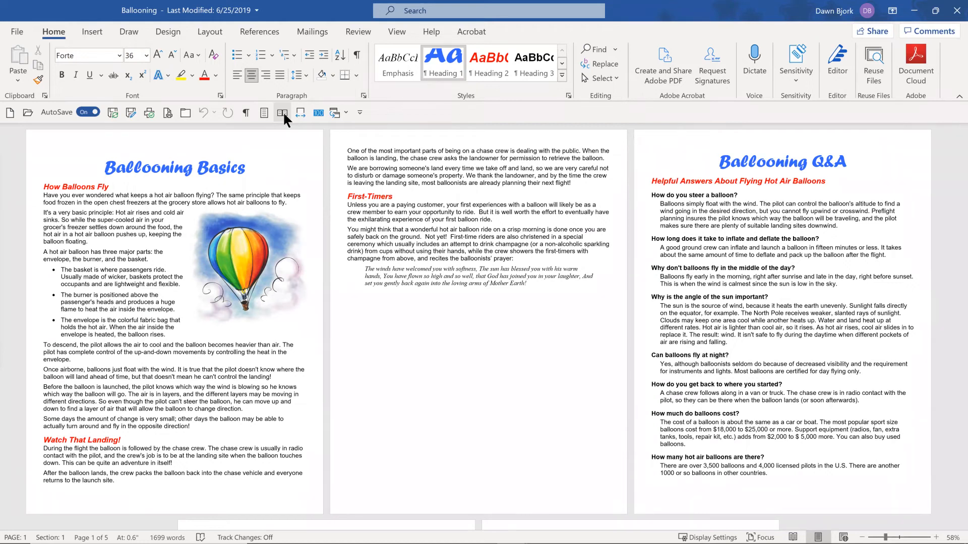
pyautogui.scroll(-6, 283, 112)
pyautogui.scroll(3, 283, 112)
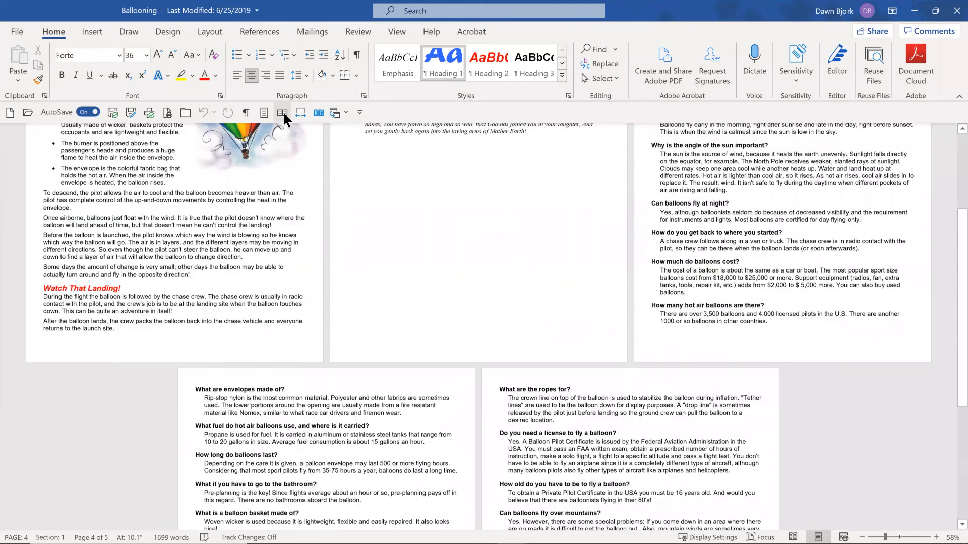
pyautogui.scroll(3, 283, 112)
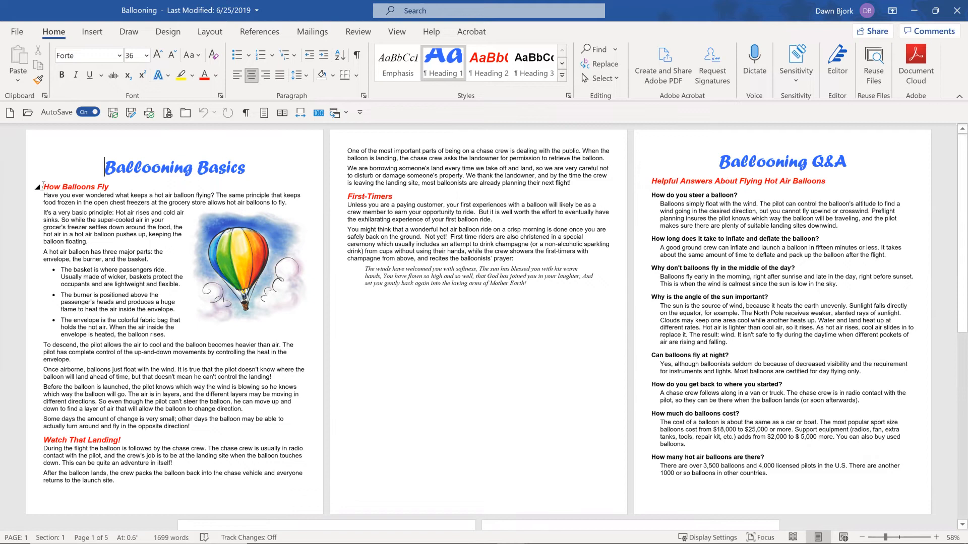
# Format the "How Balloons Fly" heading as green, centered, non-italic text at 18 pt
pyautogui.moveTo(43, 185); pyautogui.dragTo(123, 186)
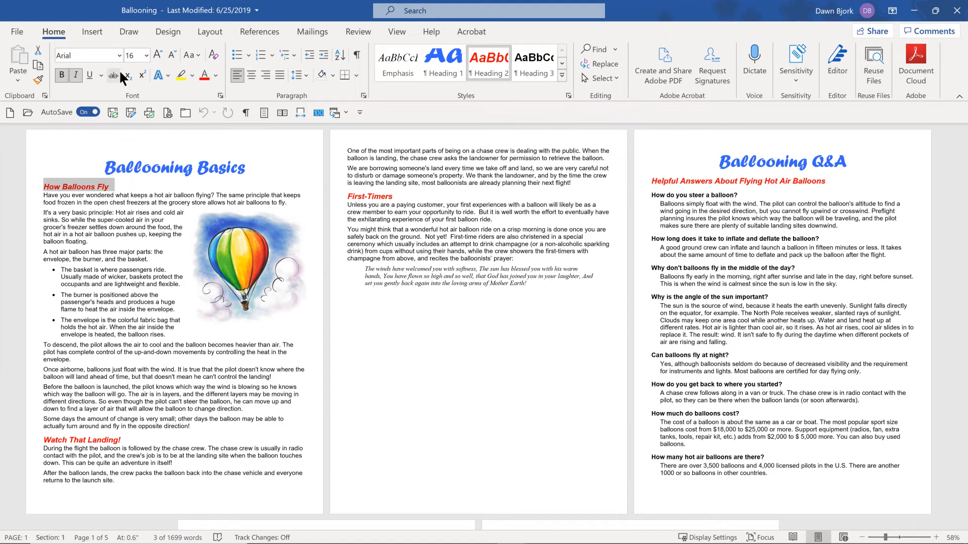
pyautogui.click(215, 75)
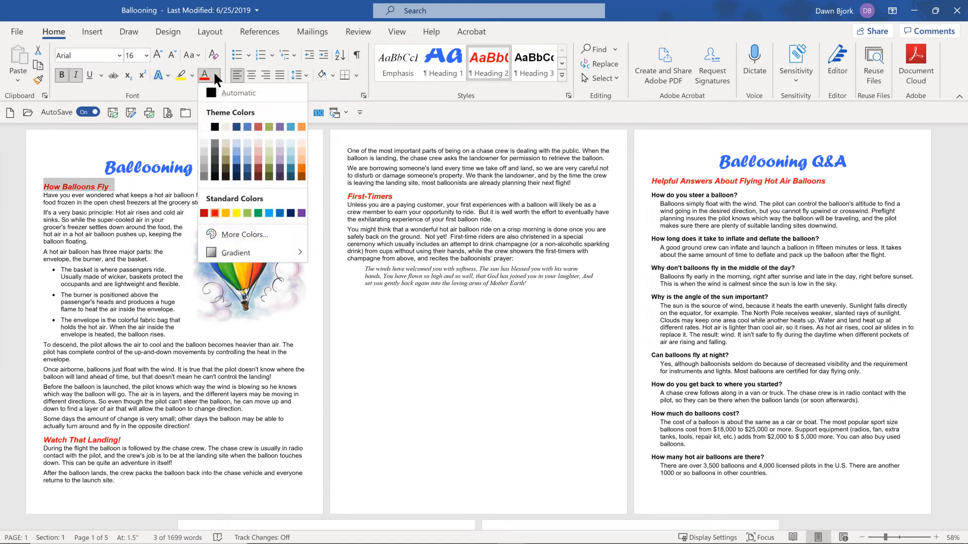
pyautogui.click(258, 213)
pyautogui.click(251, 72)
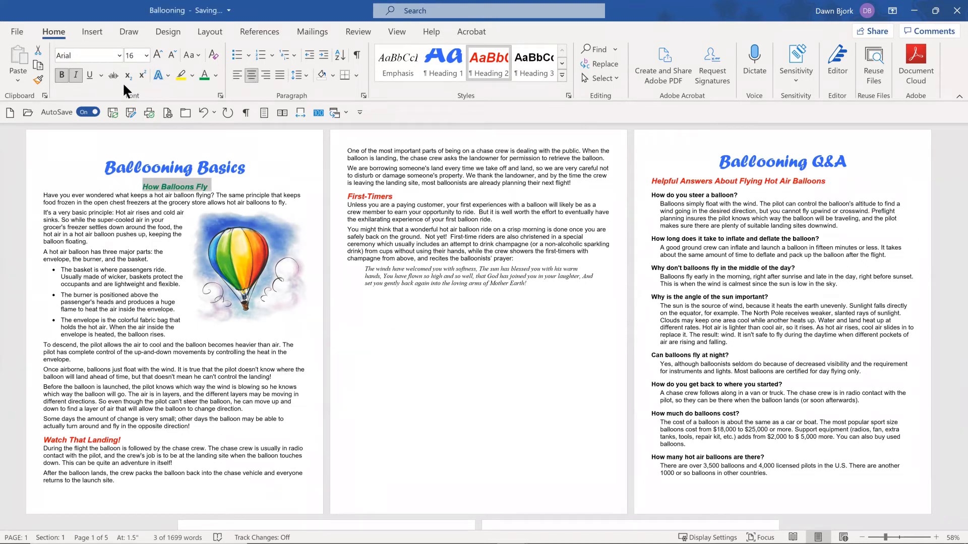
pyautogui.click(74, 69)
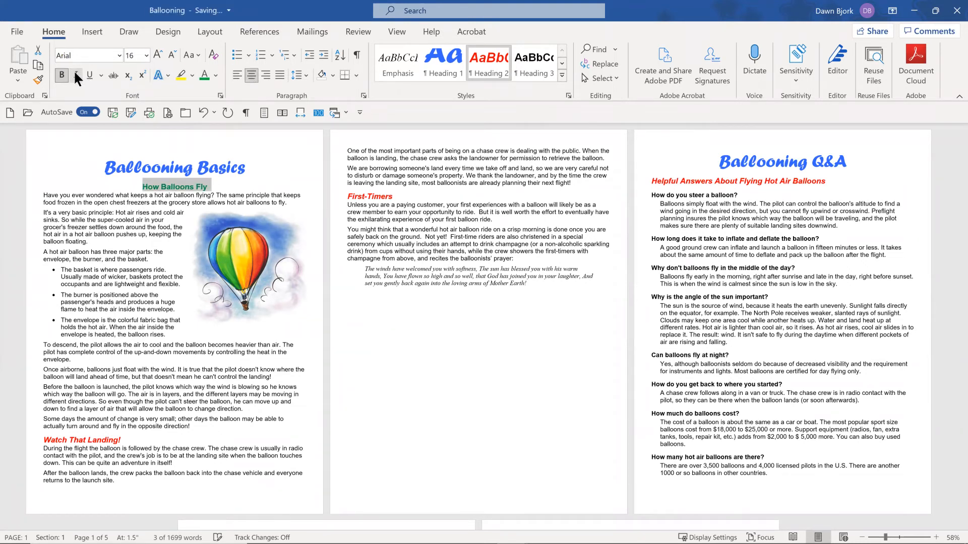
pyautogui.click(158, 55)
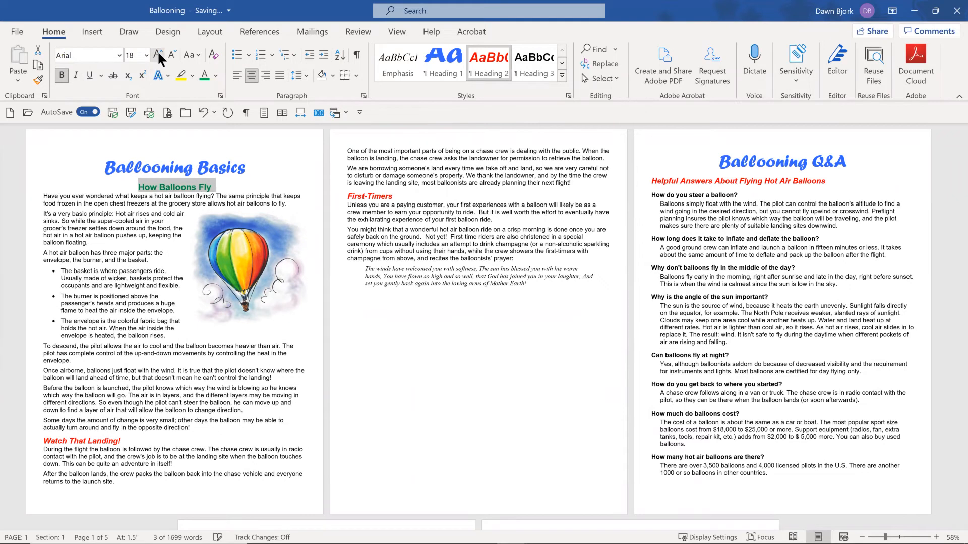
pyautogui.click(127, 223)
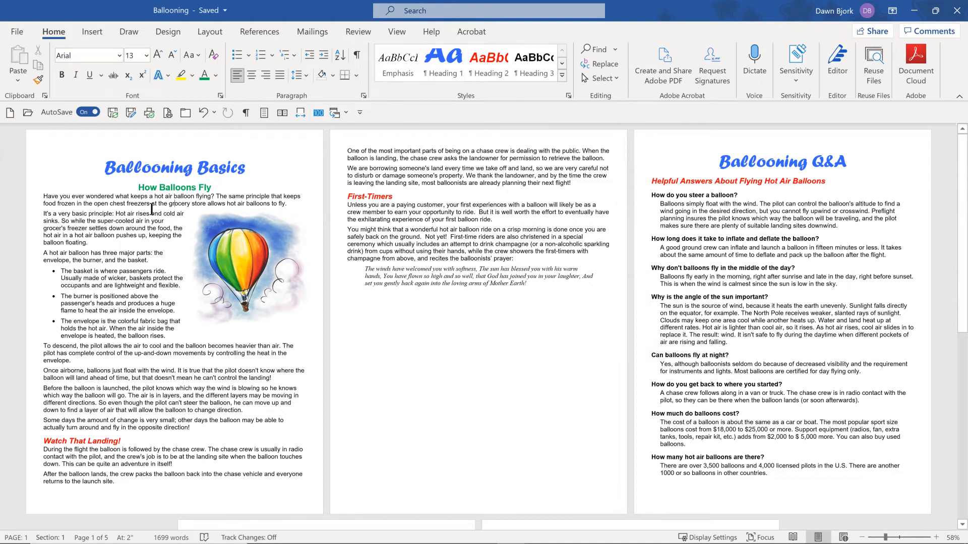
# Copy the "How Balloons Fly" heading's formatting to the "Watch That Landing!" heading with Format Painter
pyautogui.scroll(-4, 152, 208)
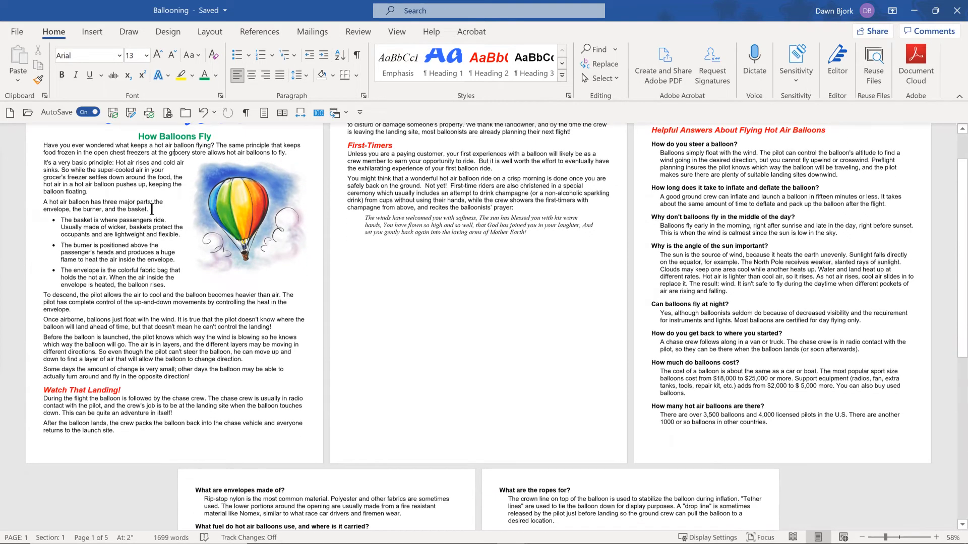
pyautogui.scroll(4, 152, 208)
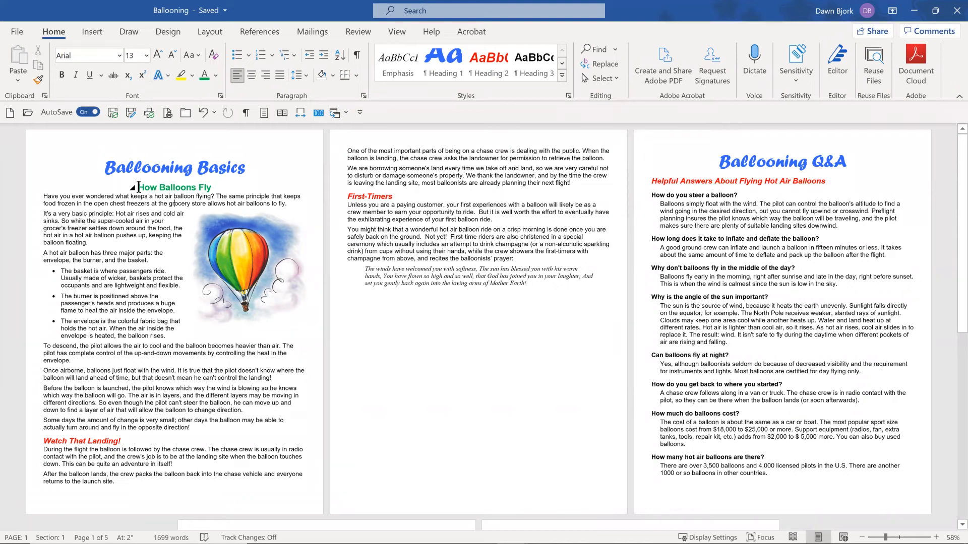
pyautogui.moveTo(139, 187); pyautogui.dragTo(216, 188)
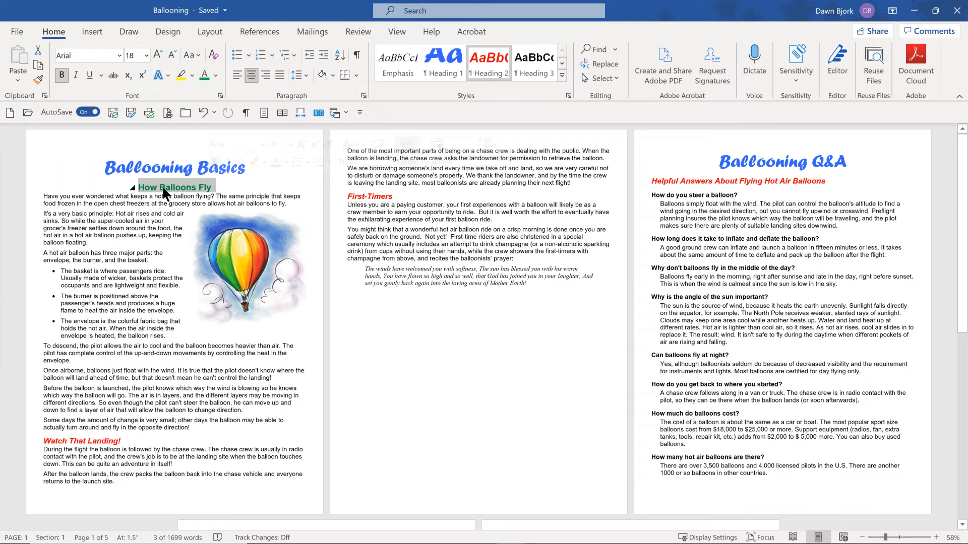
pyautogui.click(38, 81)
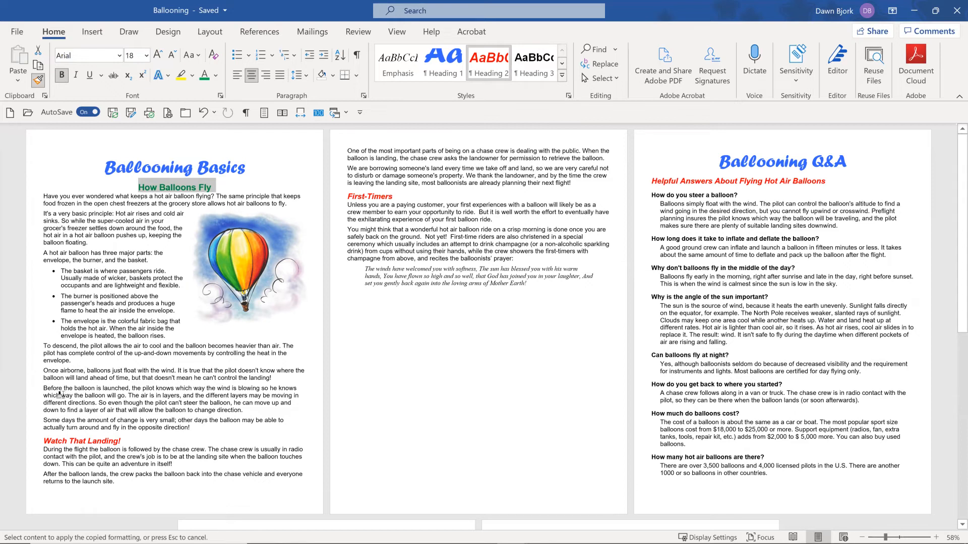
pyautogui.moveTo(40, 441); pyautogui.dragTo(133, 441)
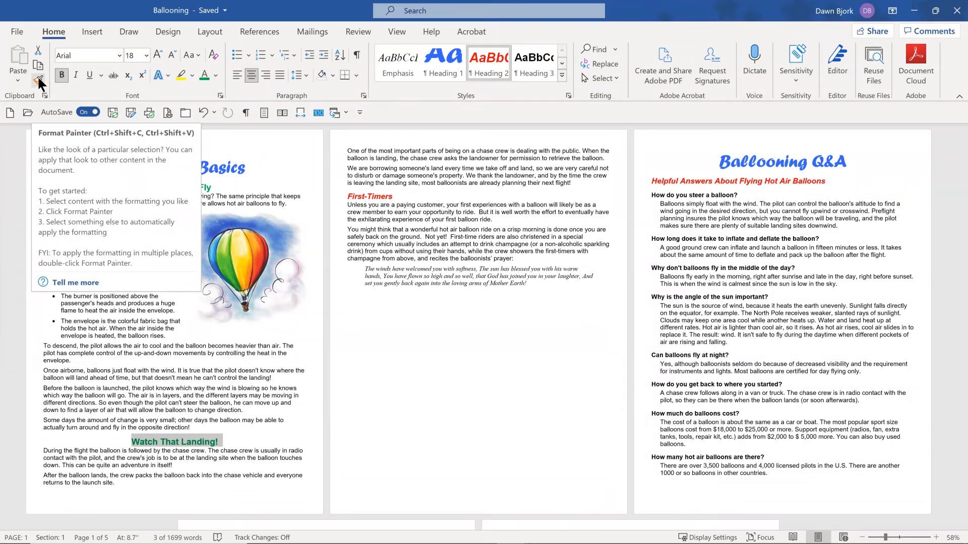
# Apply the "Watch That Landing!" formatting to the "First-Timers" and "Helpful Answers About Flying Hot Air Balloons" headings with Format Painter locked on, and turn it off
pyautogui.click(38, 80)
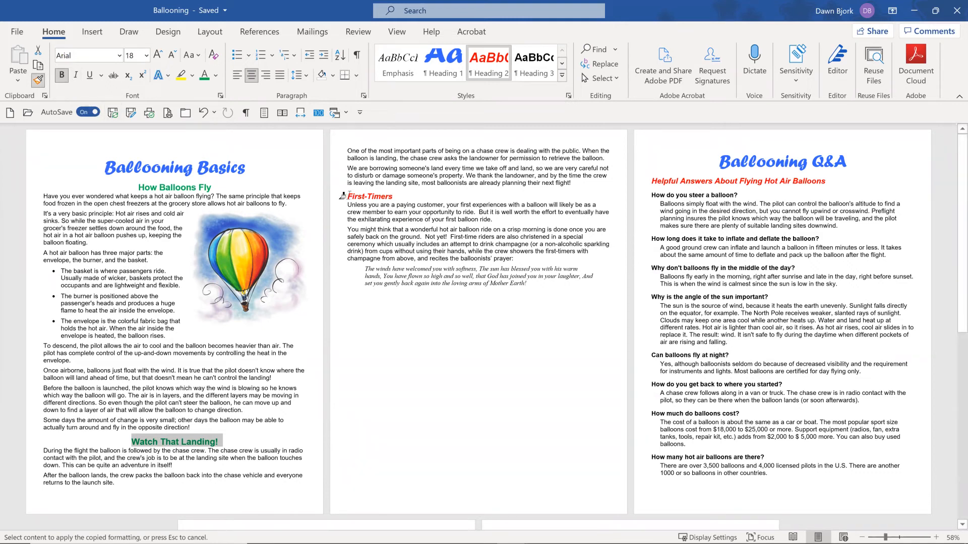
pyautogui.moveTo(347, 197); pyautogui.dragTo(393, 194)
pyautogui.moveTo(645, 180); pyautogui.dragTo(831, 182)
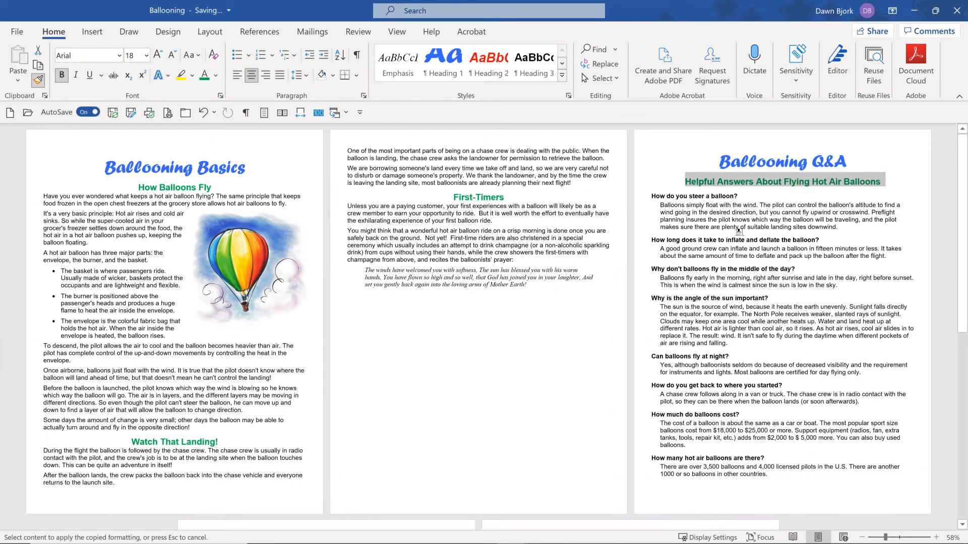
pyautogui.scroll(-3, 739, 233)
pyautogui.scroll(-3, 624, 246)
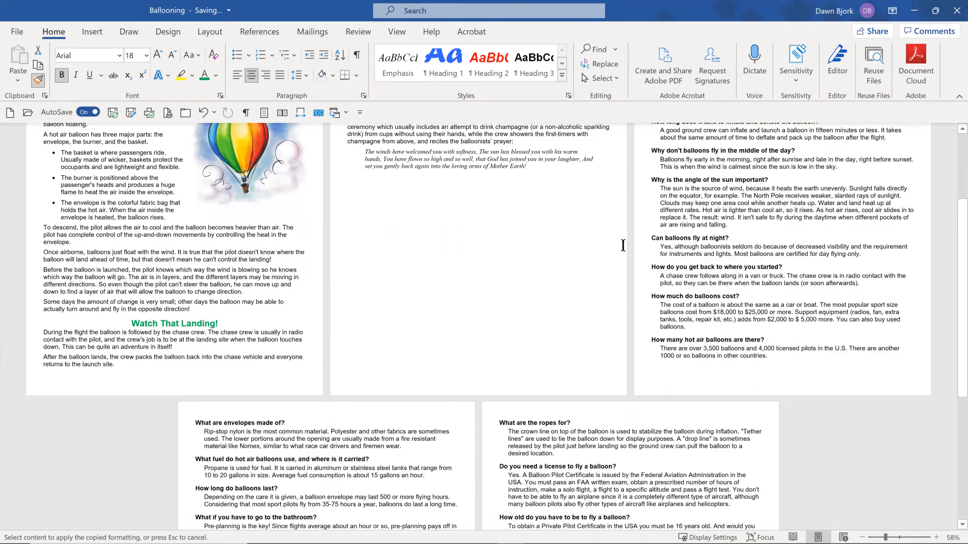
pyautogui.scroll(6, 617, 237)
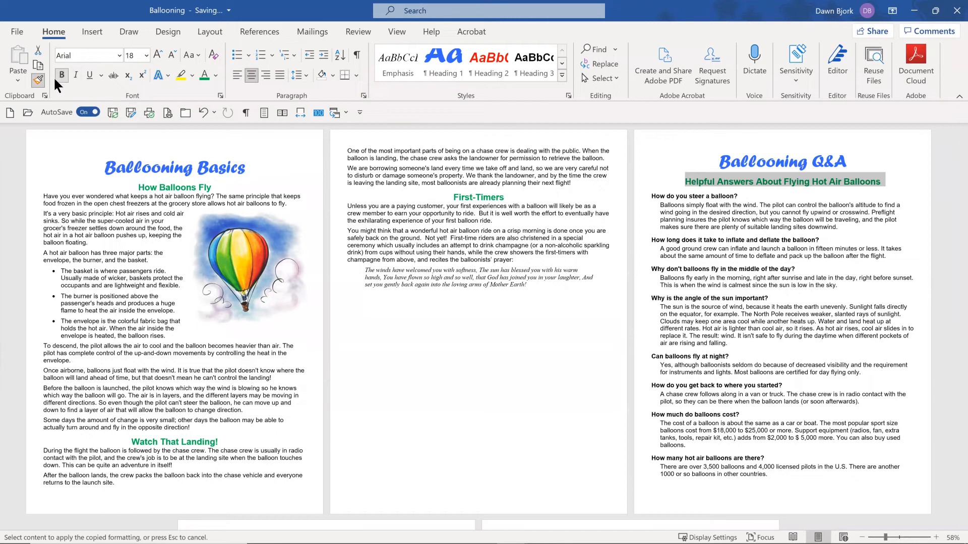
pyautogui.click(36, 79)
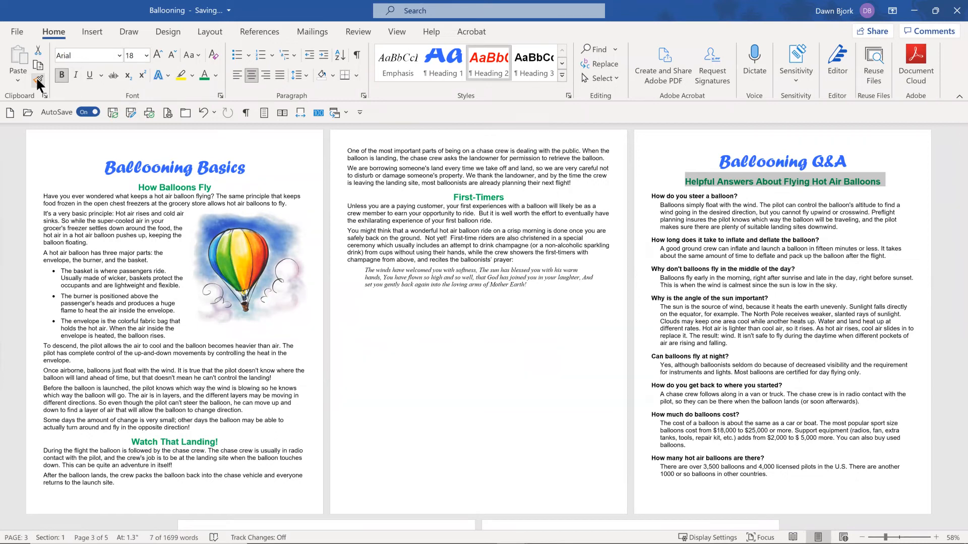
pyautogui.click(391, 172)
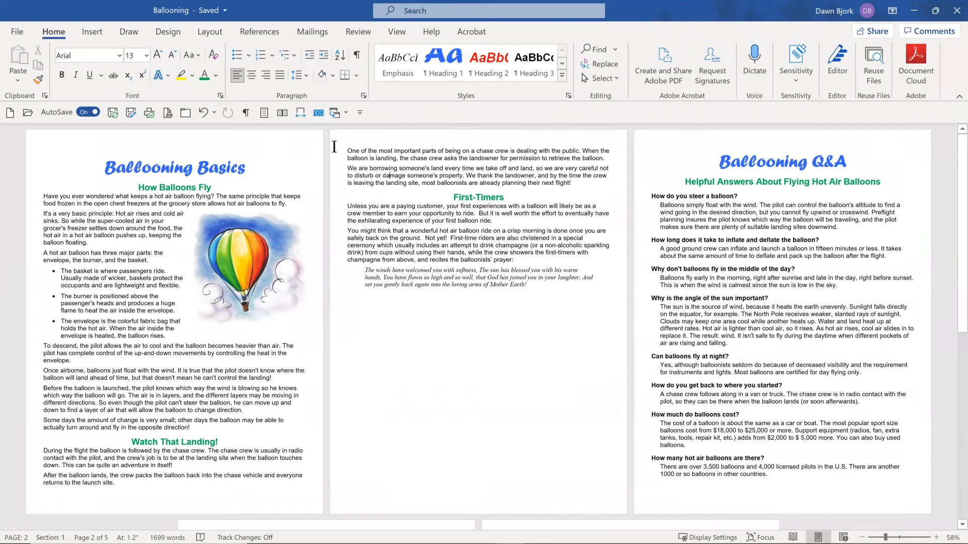
# Switch to the open Trip to Hawaii document and display it in multiple-page view
pyautogui.click(346, 113)
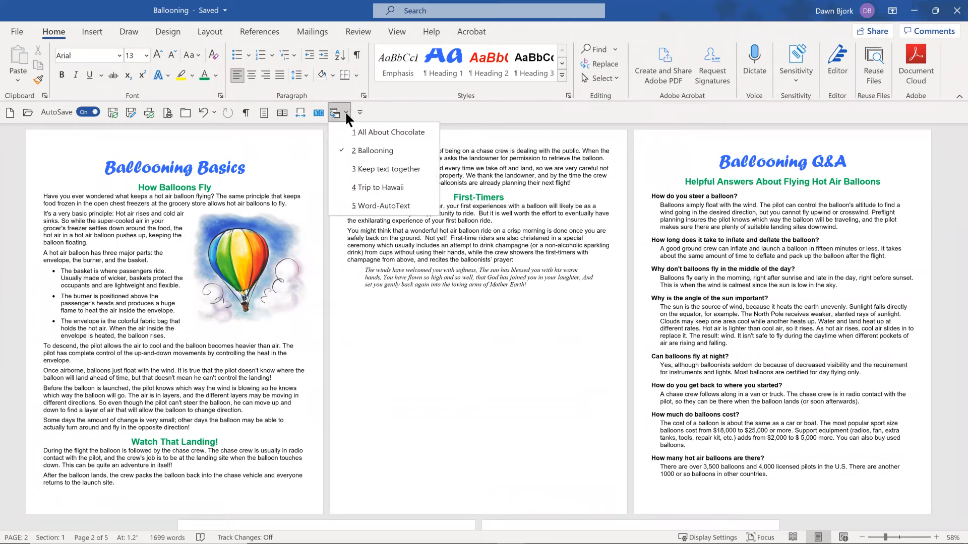
pyautogui.click(361, 187)
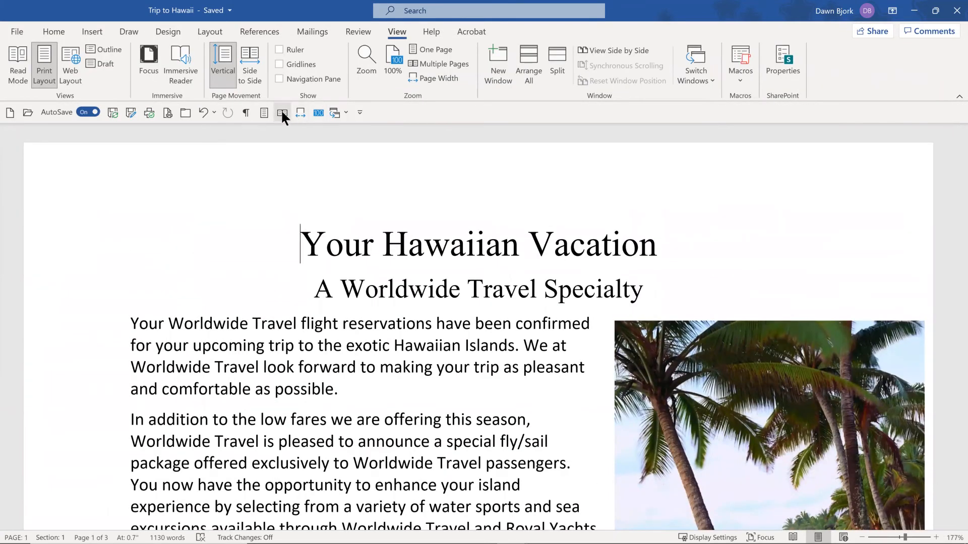
pyautogui.click(282, 114)
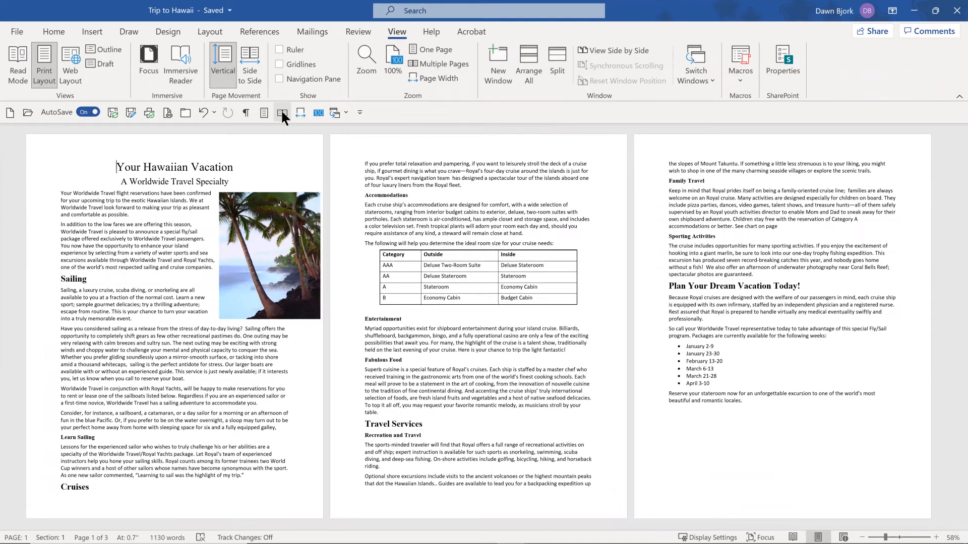
pyautogui.click(55, 31)
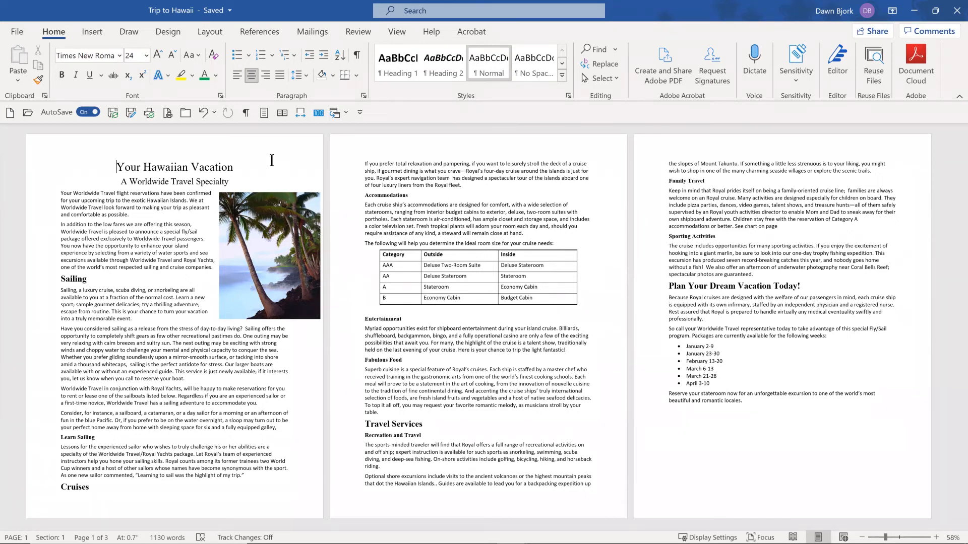
pyautogui.click(408, 163)
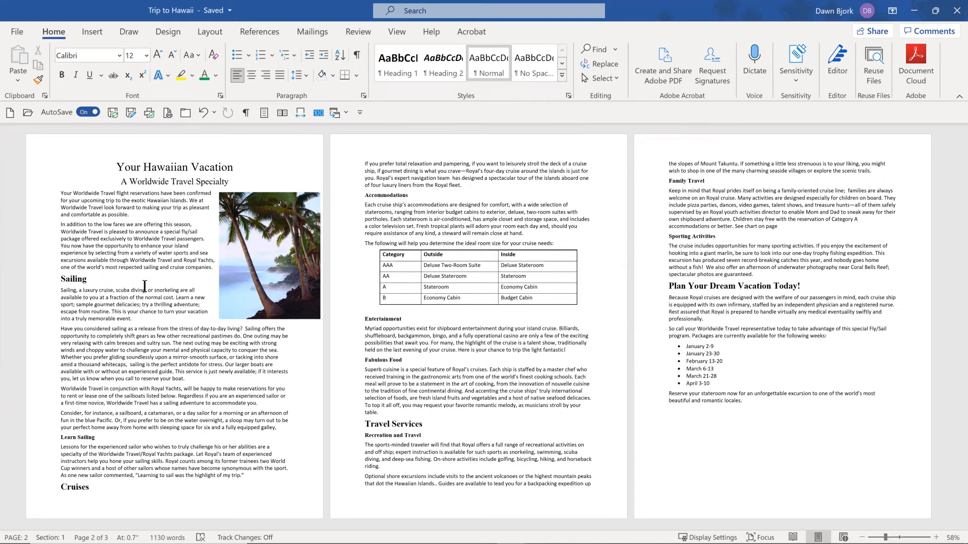
# View the document at page width and format the "Sailing" heading in light blue italic
pyautogui.click(63, 279)
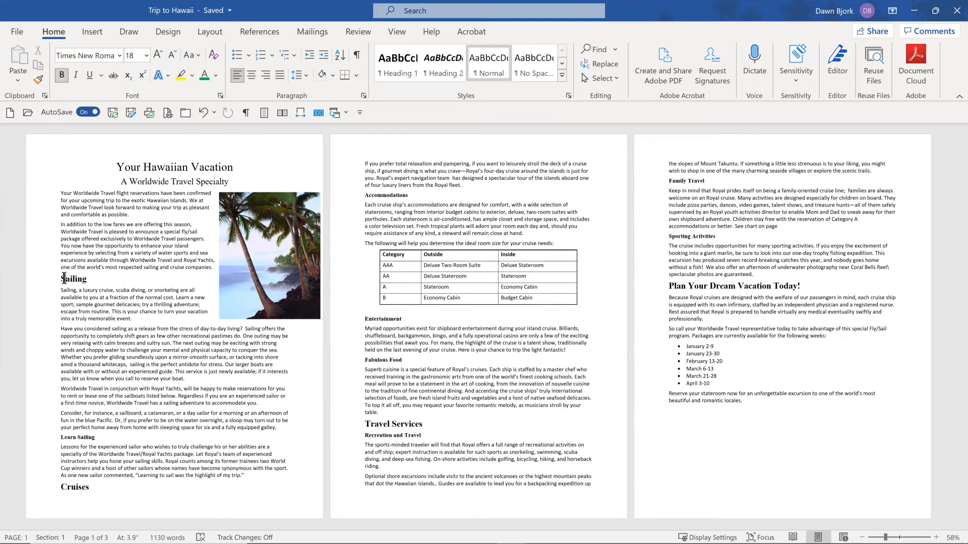
pyautogui.click(299, 113)
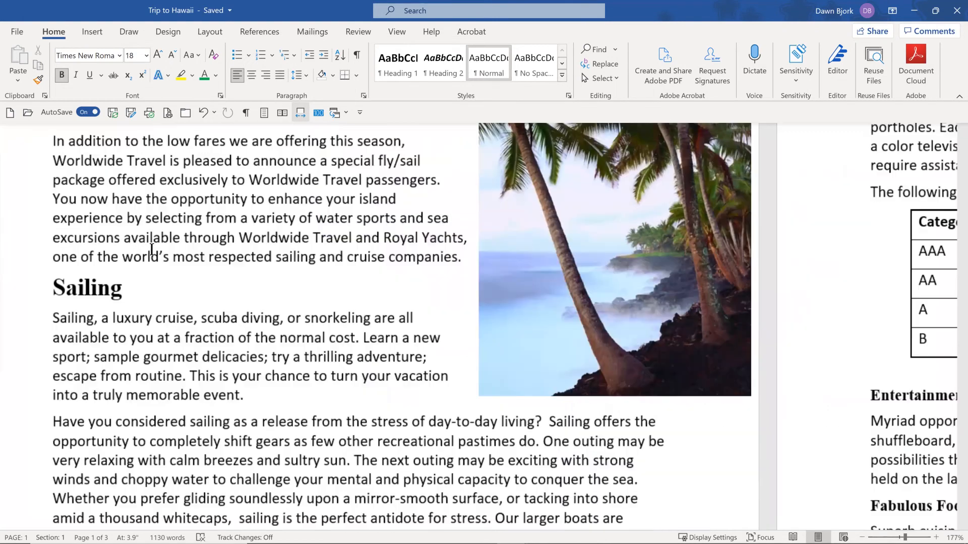
pyautogui.scroll(-3, 134, 246)
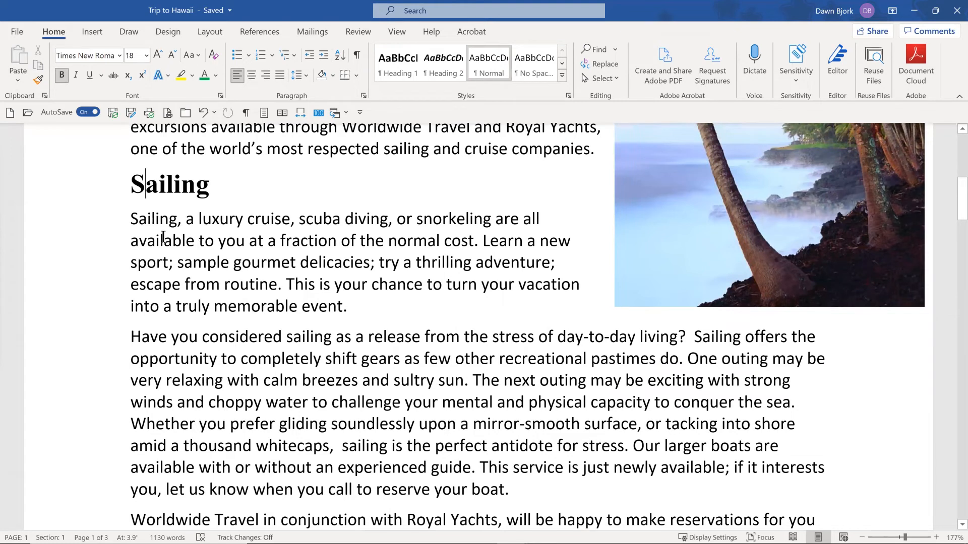
pyautogui.click(91, 184)
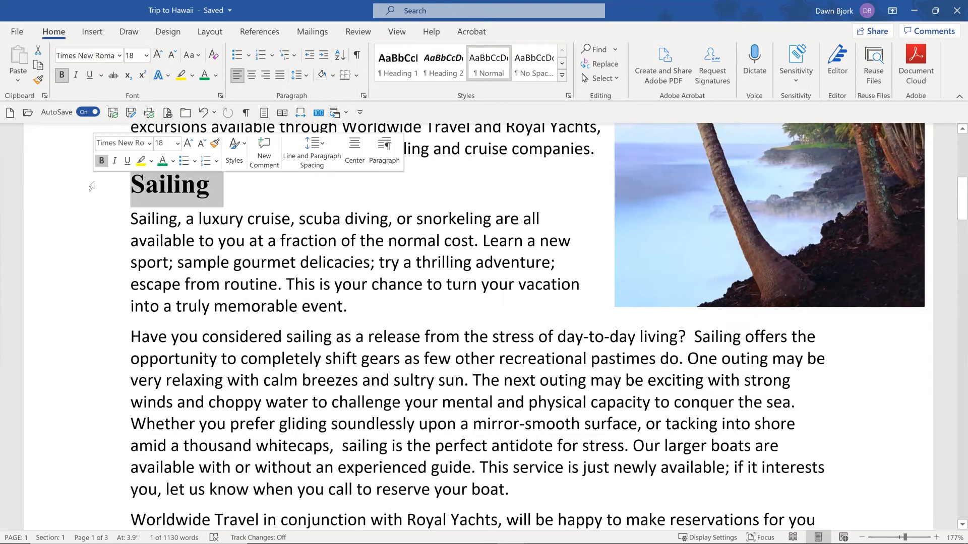
pyautogui.click(160, 160)
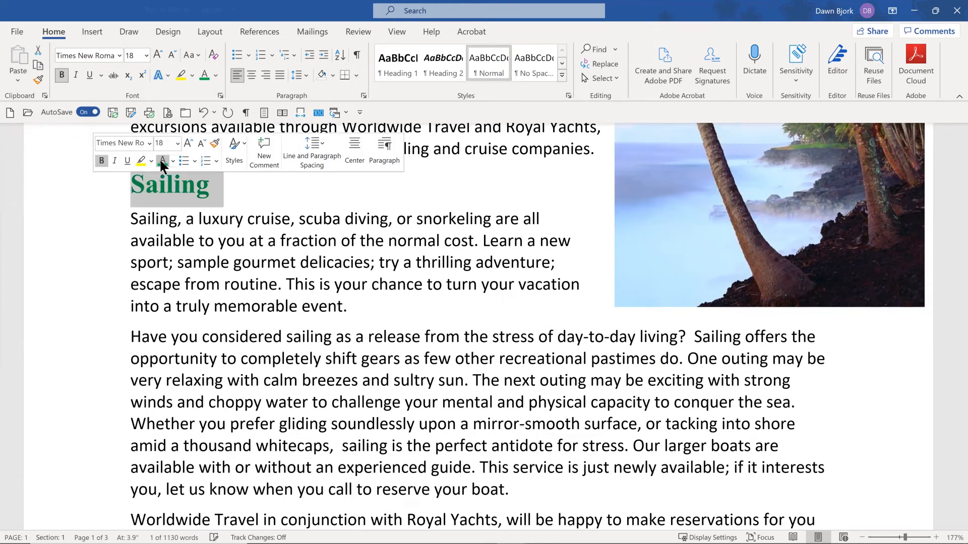
pyautogui.click(172, 161)
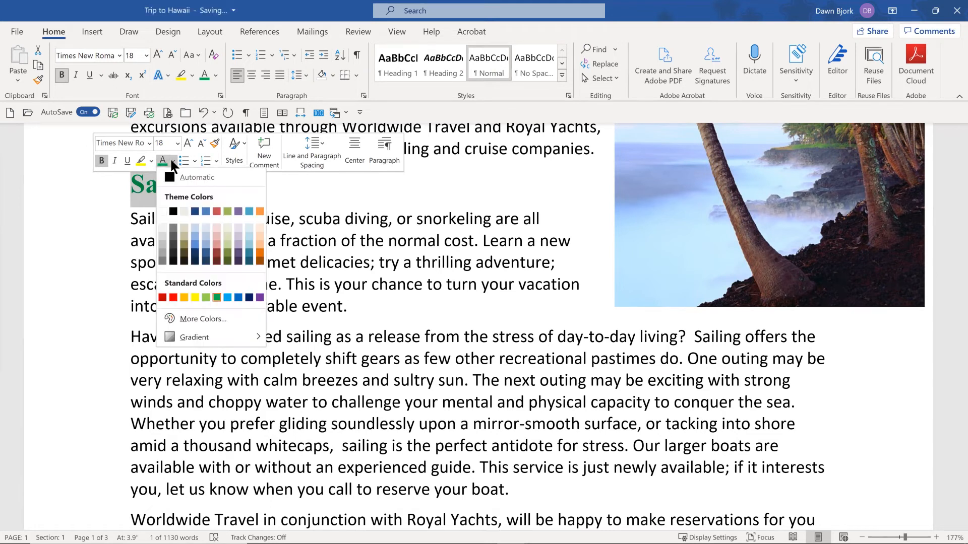
pyautogui.click(227, 296)
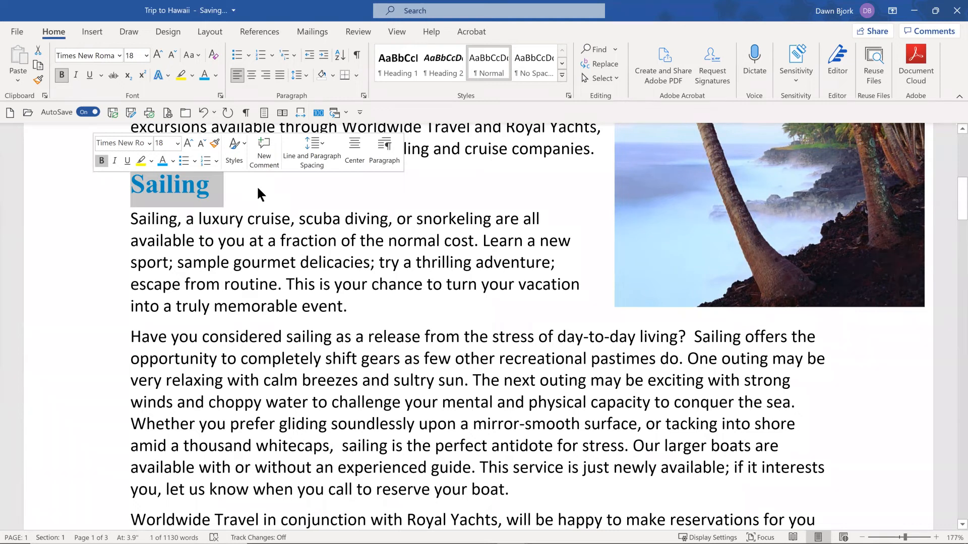
pyautogui.click(76, 73)
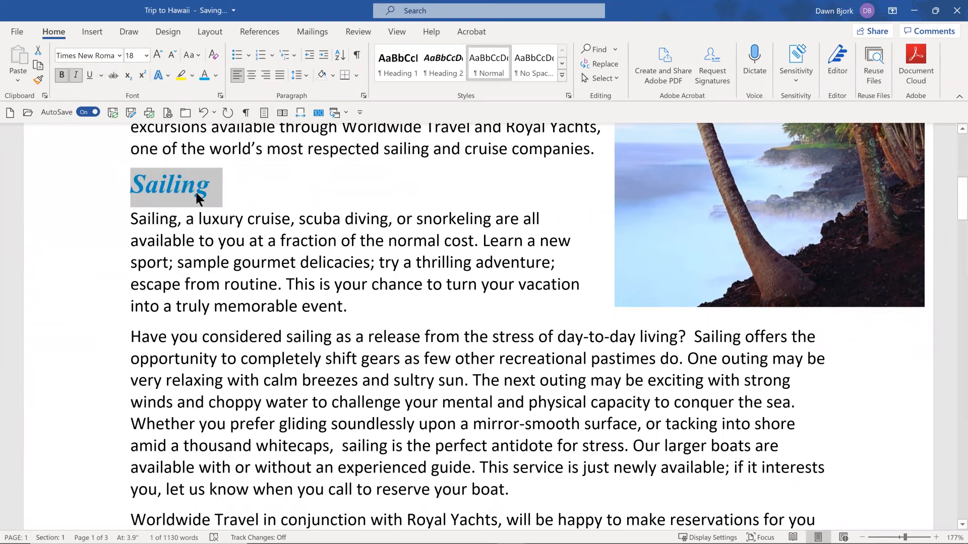
# Enlarge the selected "Sailing" heading to 20 points and update the Heading 1 style to match it
pyautogui.click(159, 53)
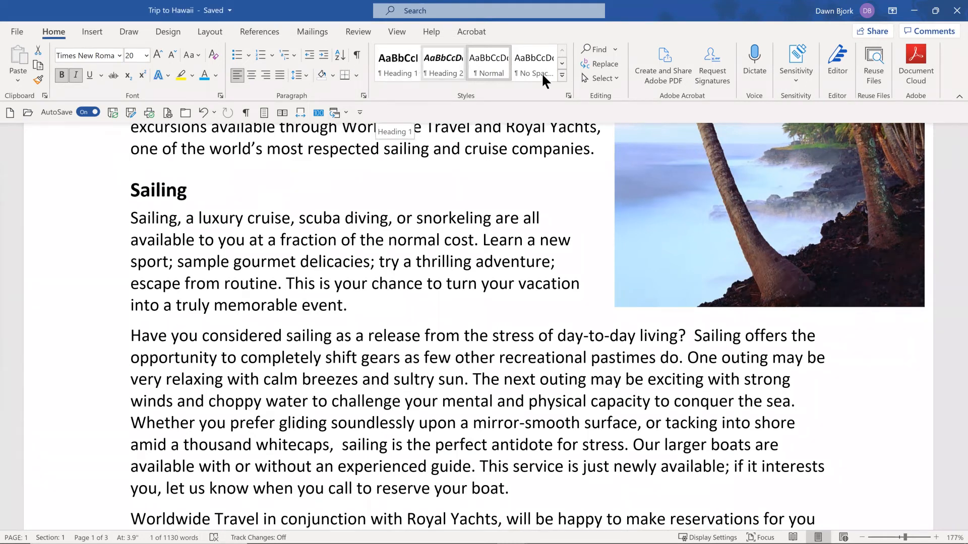
pyautogui.click(562, 74)
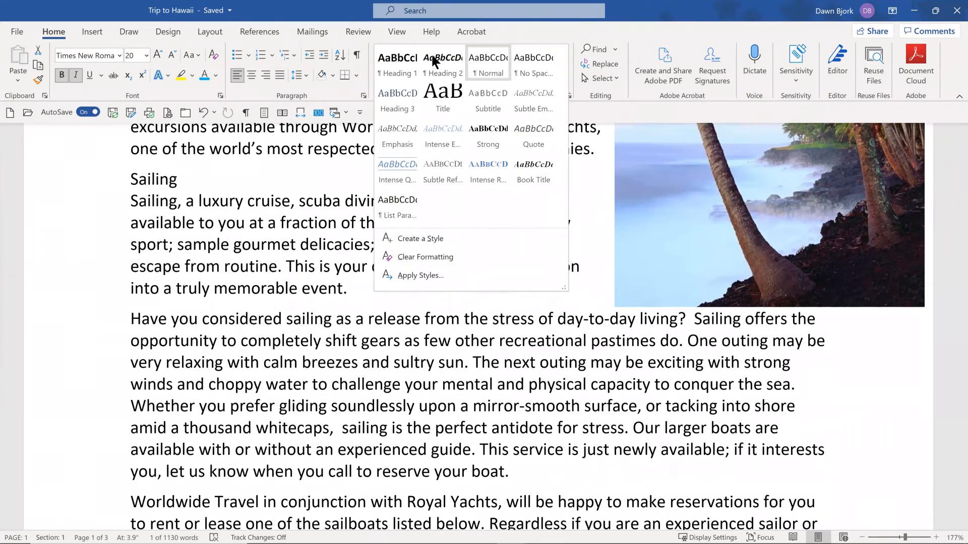
pyautogui.rightClick(390, 57)
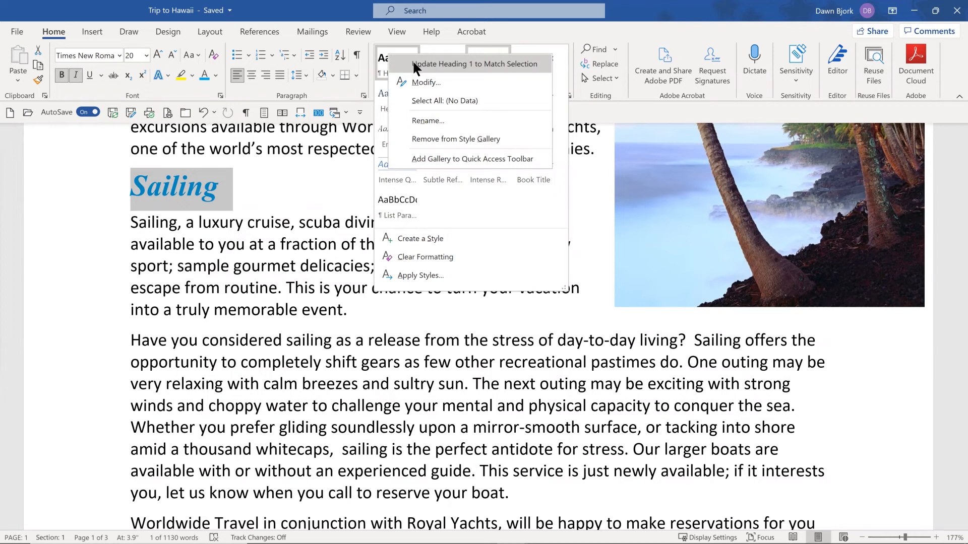
pyautogui.click(413, 64)
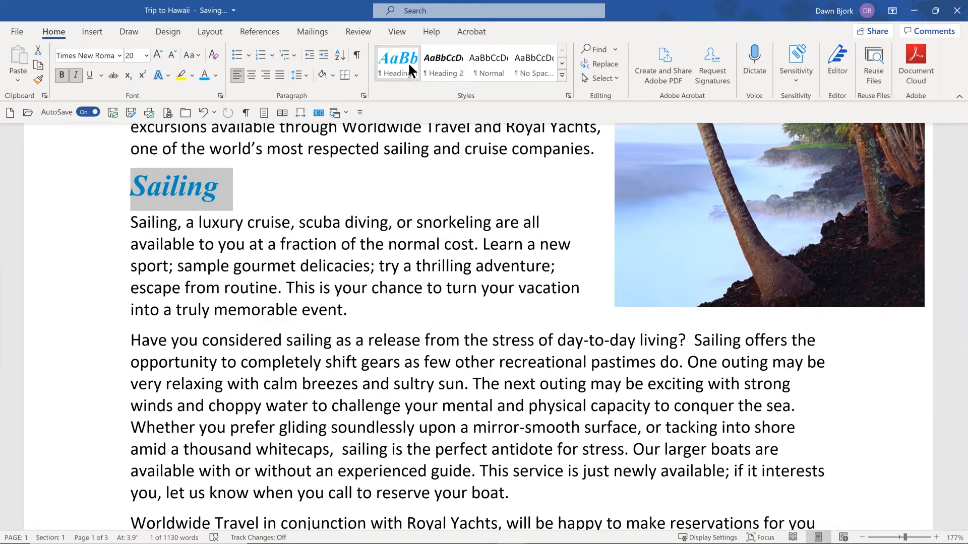
# Apply the Heading 1 style to the "Cruises" heading on page 2
pyautogui.scroll(-5, 347, 215)
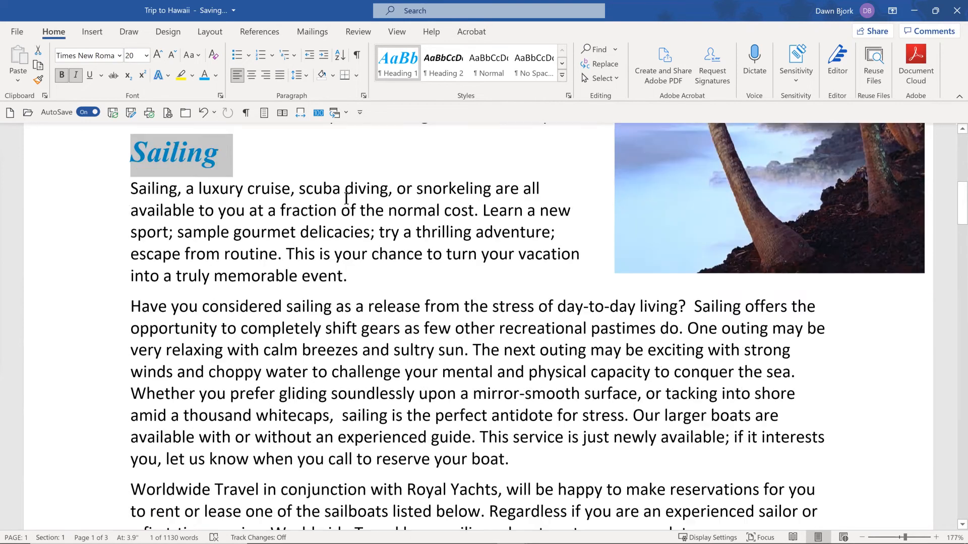
pyautogui.scroll(-12, 346, 215)
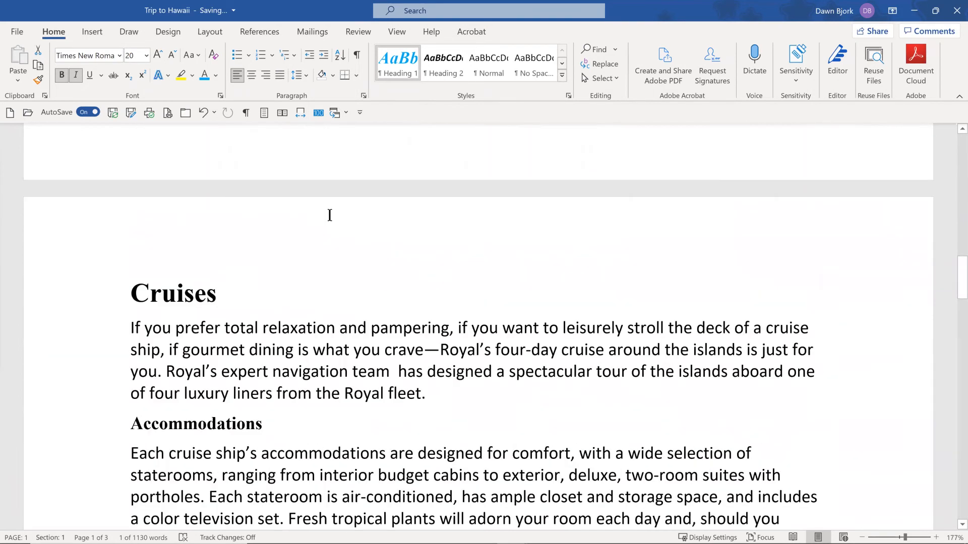
pyautogui.click(100, 245)
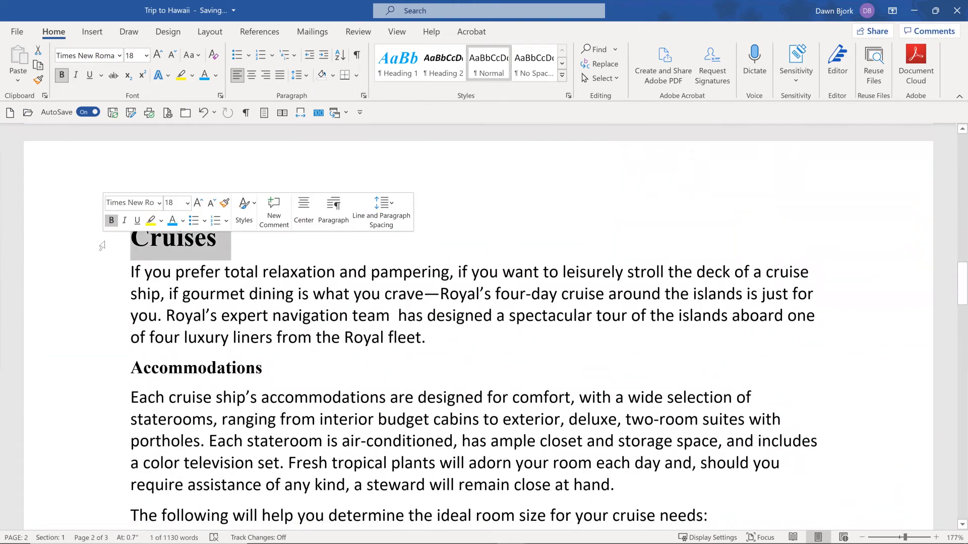
pyautogui.click(385, 61)
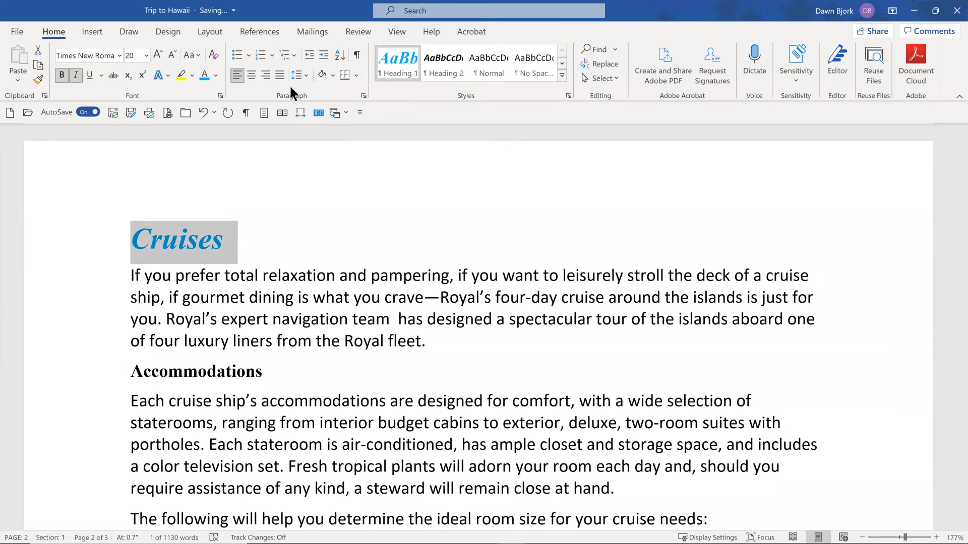
# In multiple-page view, apply the Heading 1 style to the "Travel Services" and "Plan Your Dream Vacation Today!" headings
pyautogui.click(281, 113)
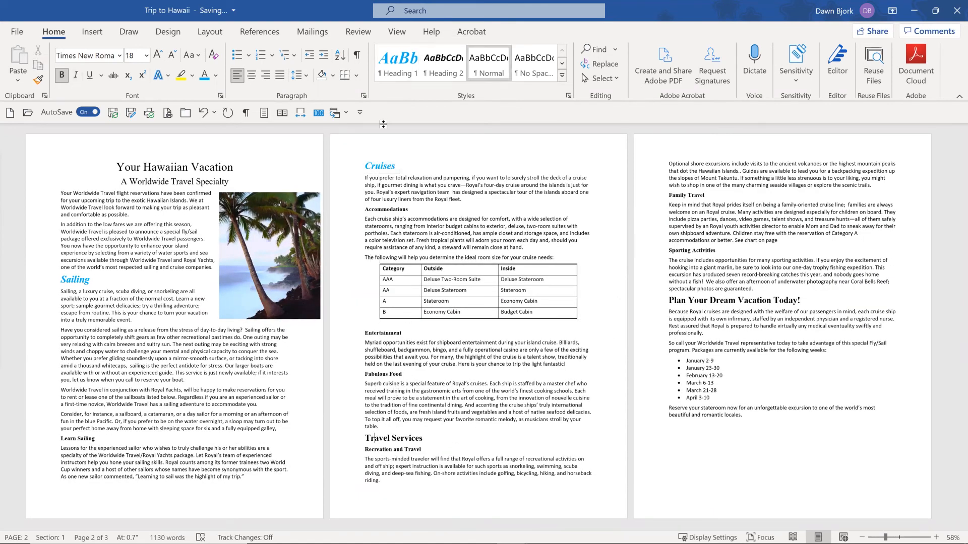
pyautogui.click(398, 71)
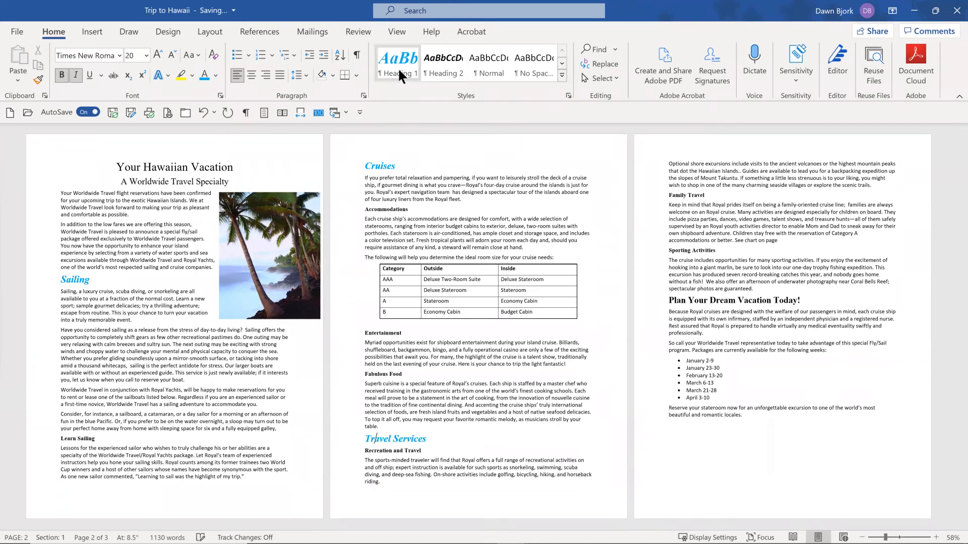
pyautogui.click(700, 299)
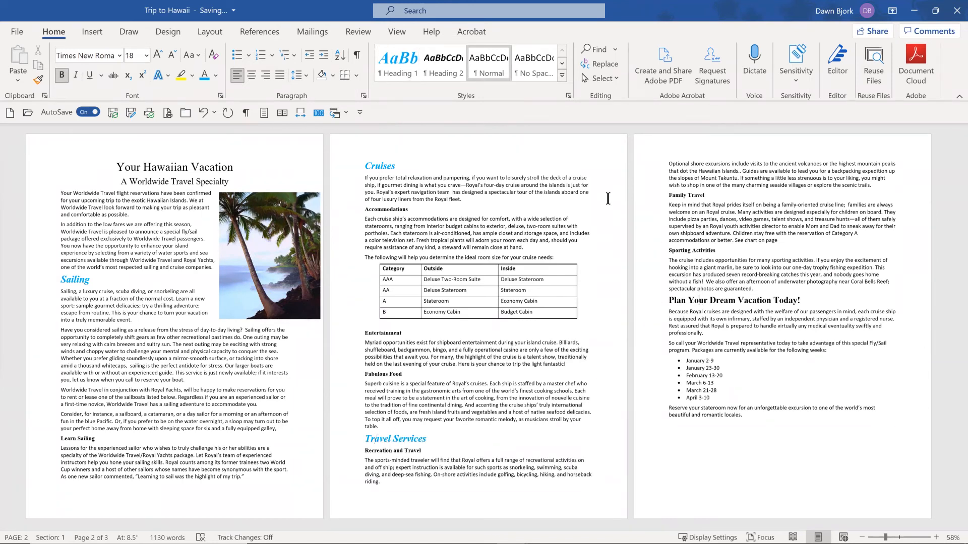
pyautogui.click(397, 58)
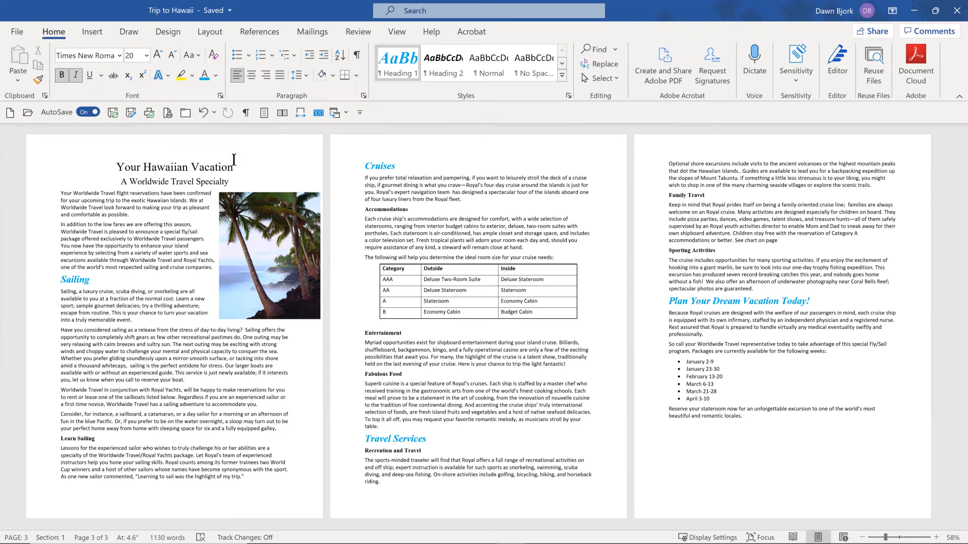
# Create a blank document, view it at page width and show its formatting marks
pyautogui.click(9, 112)
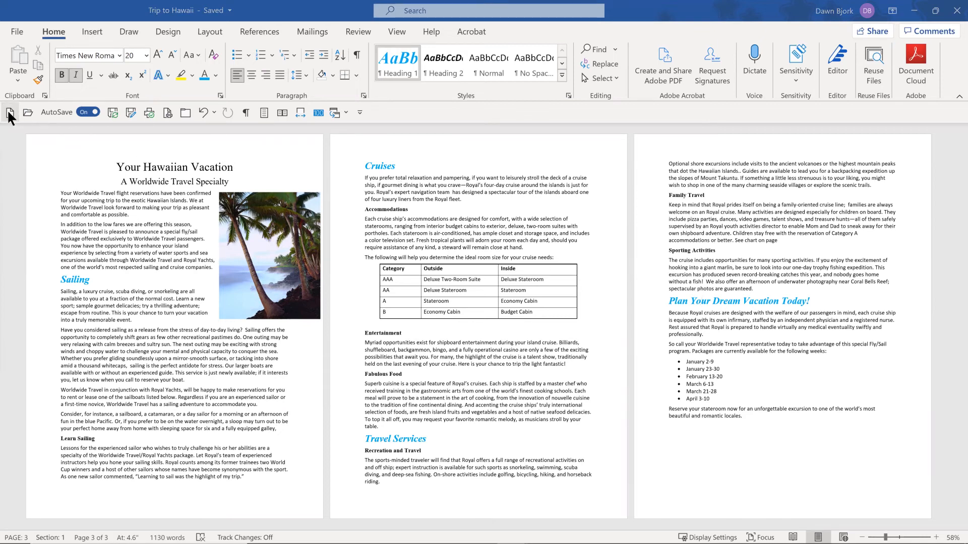
pyautogui.click(300, 113)
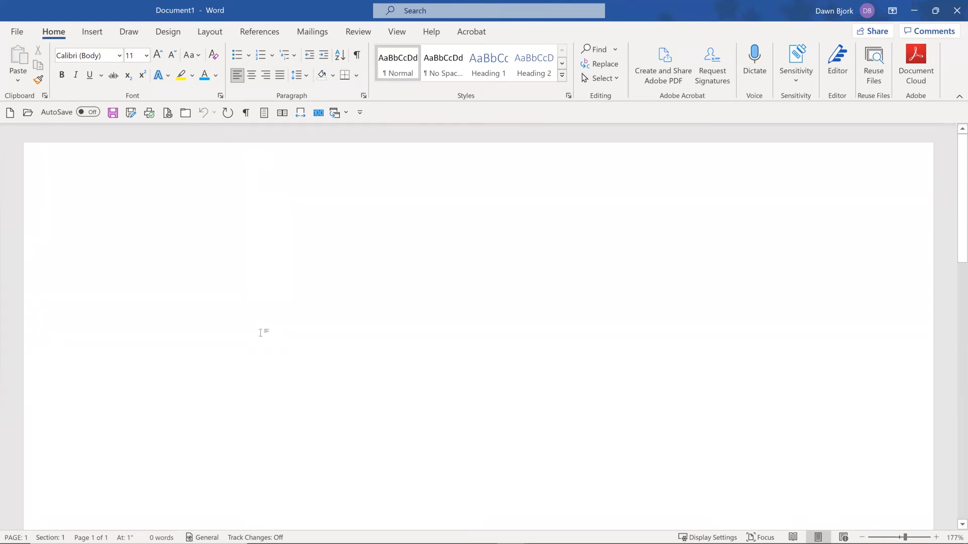
pyautogui.click(246, 112)
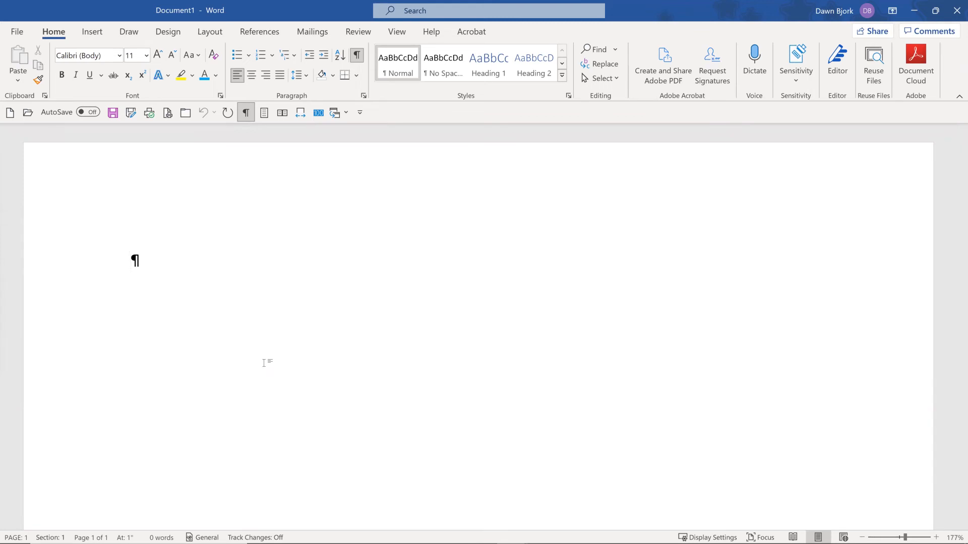
# Enter the misspelled words "teh" and "accomodate" on separate lines so that AutoCorrect fixes them
pyautogui.write('teh')
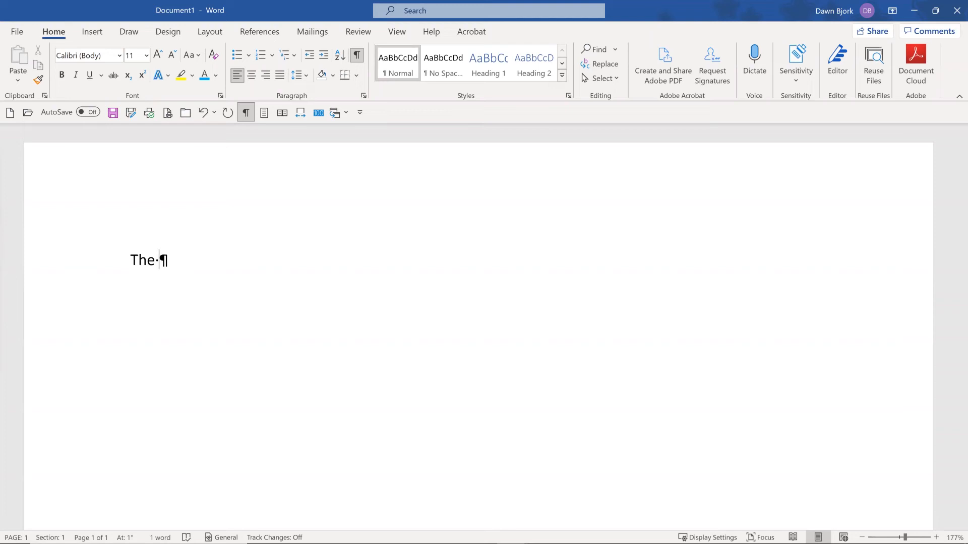
pyautogui.press('Return')
pyautogui.write('accom')
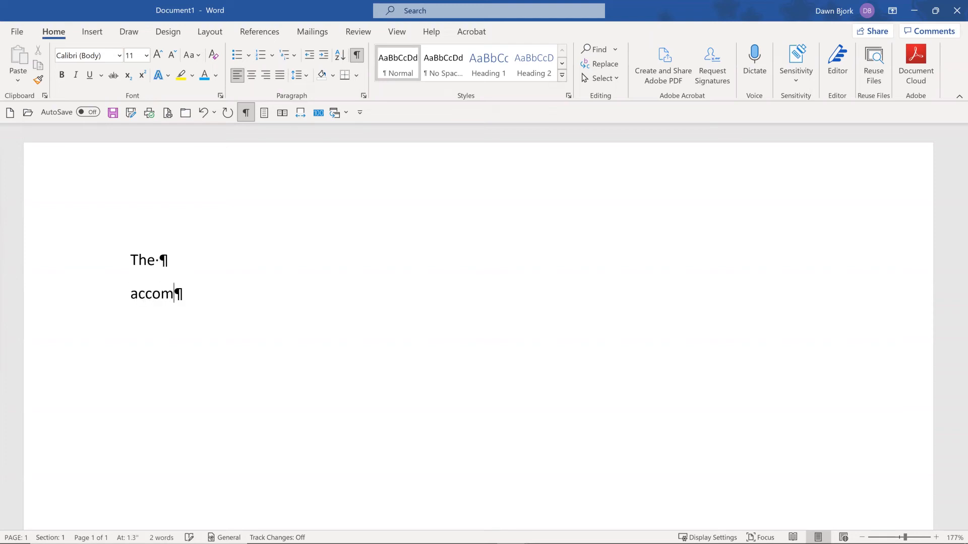
pyautogui.write('odate')
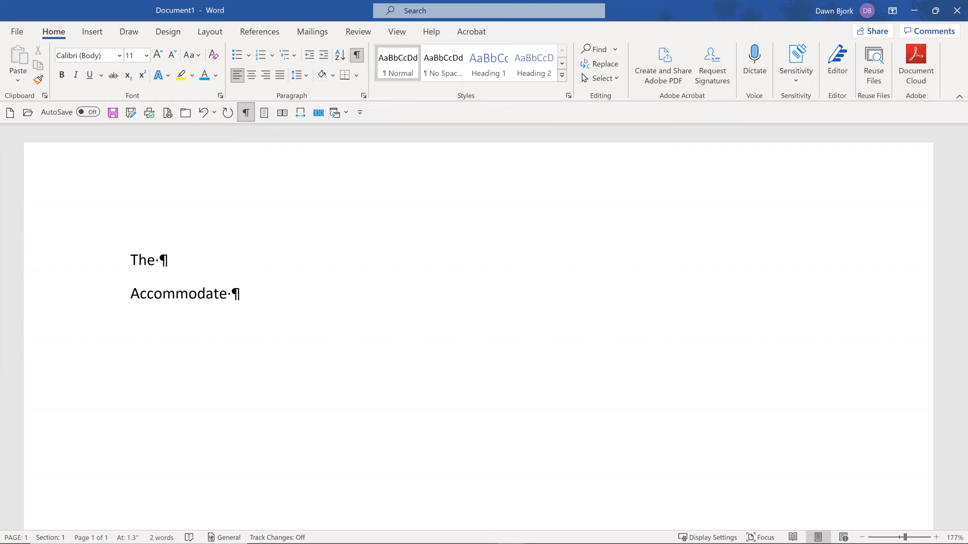
# Enter "(c)" on a new line, undo its automatic conversion to keep the literal characters, and start another line
pyautogui.press('Return')
pyautogui.write('(c)')
pyautogui.hotkey('ctrl', 'z')
pyautogui.press('Return')
pyautogui.press('Down')
# Enter the fractions 1/4, 1/2, 3/4, 3/8 and 5/16 separated by spaces, and start a new line
pyautogui.write('1/4 1/2 3/4 3/')
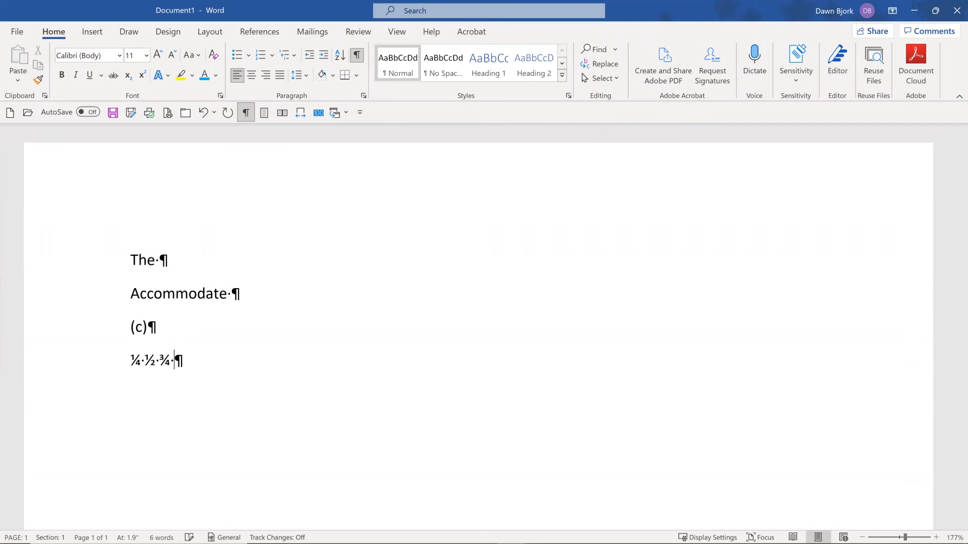
pyautogui.write('8 5/16')
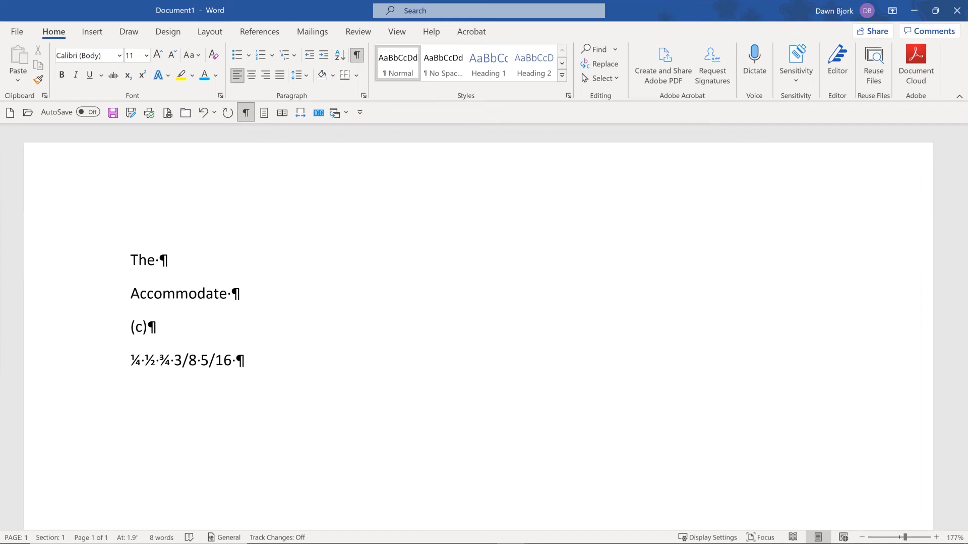
pyautogui.press('Return')
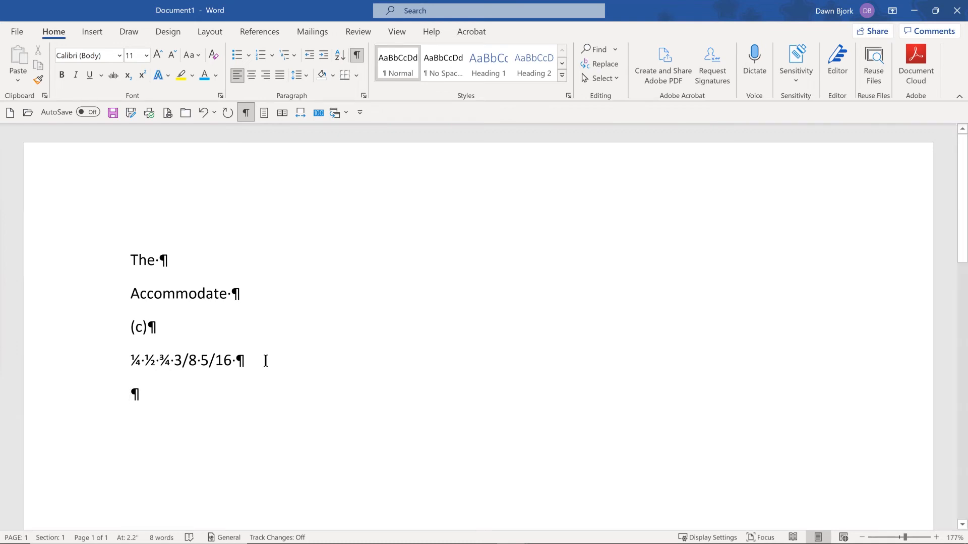
pyautogui.click(18, 32)
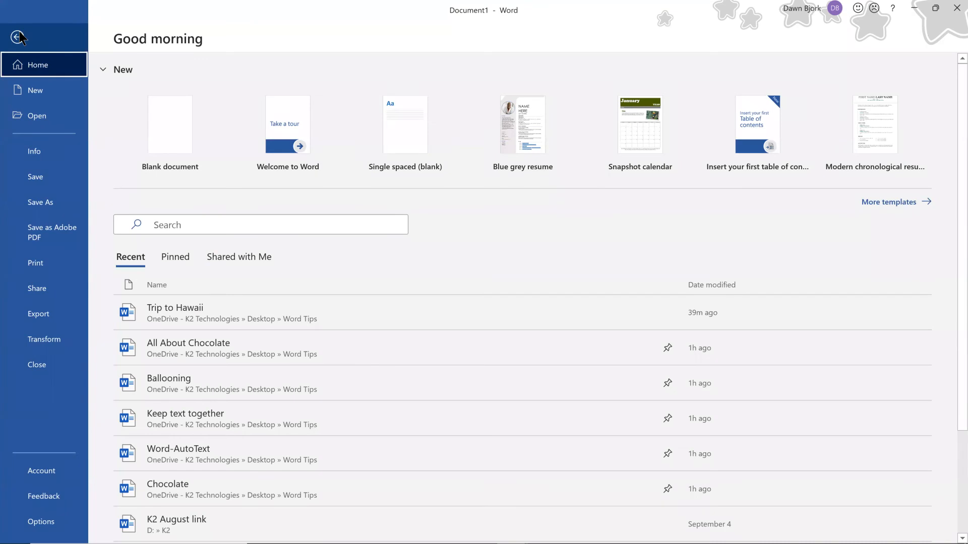
pyautogui.click(20, 38)
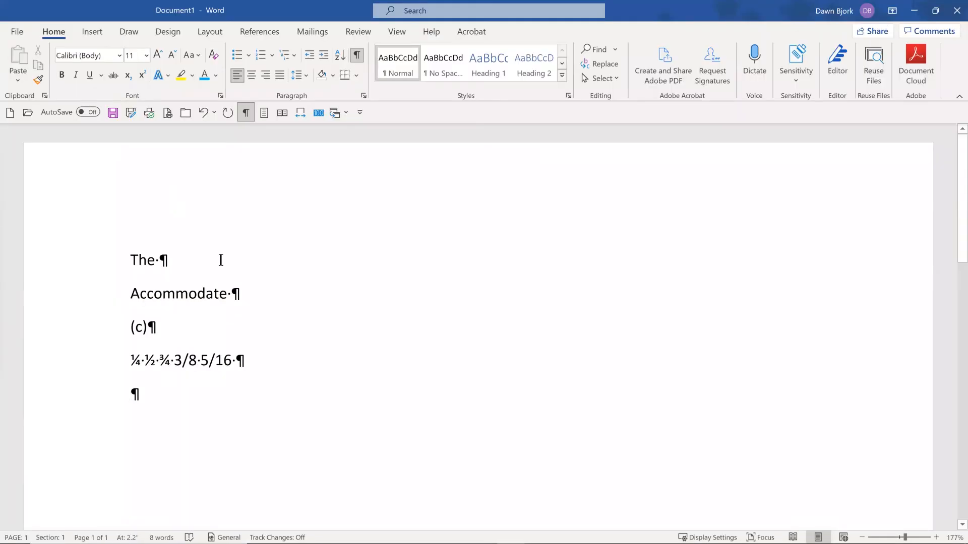
# Create an automatic numbered list below the fractions with "Item 1" and "Item 2", and end the list
pyautogui.scroll(-1, 219, 403)
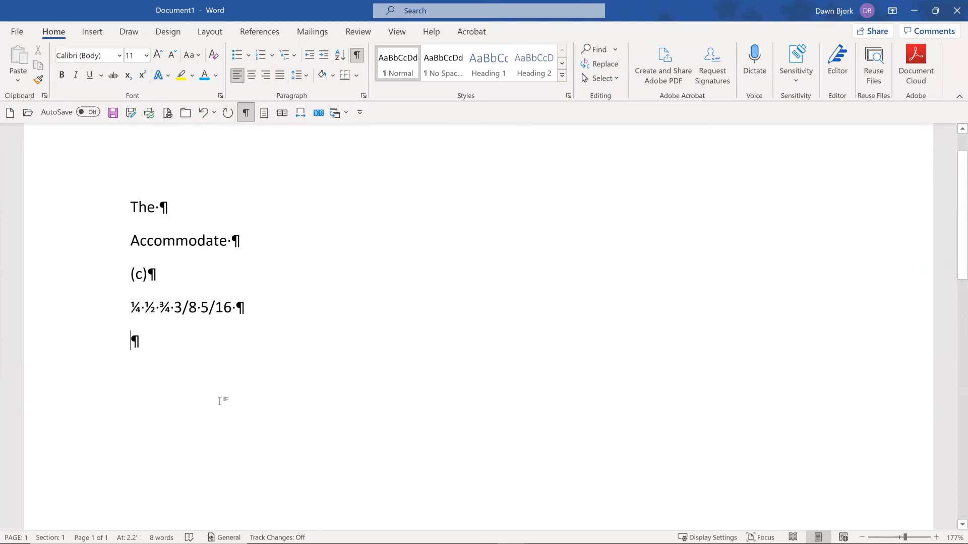
pyautogui.write('1.→')
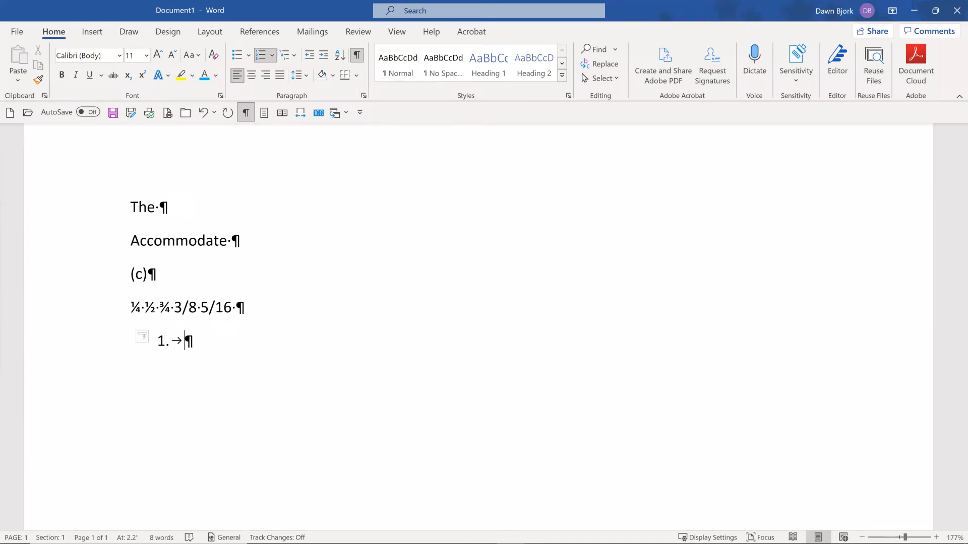
pyautogui.write(' Item 1')
pyautogui.press('Return')
pyautogui.write('Item 2')
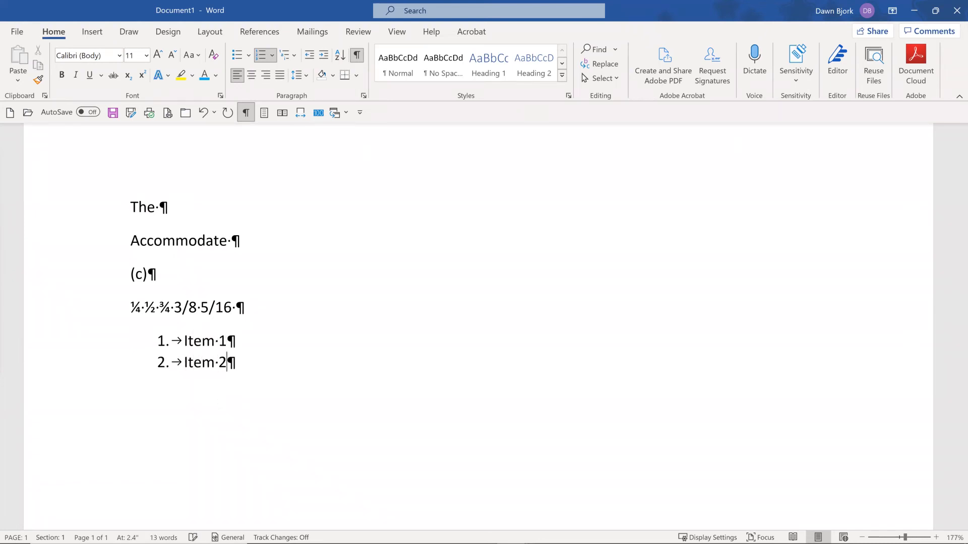
pyautogui.press('Return')
pyautogui.press('Return')
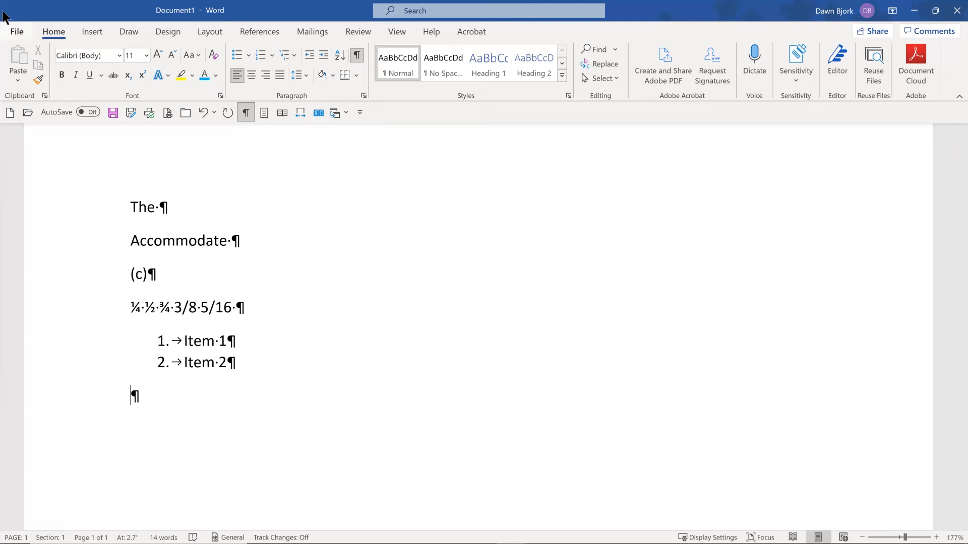
# Open the AutoCorrect options from the Proofing settings in Word Options
pyautogui.click(17, 31)
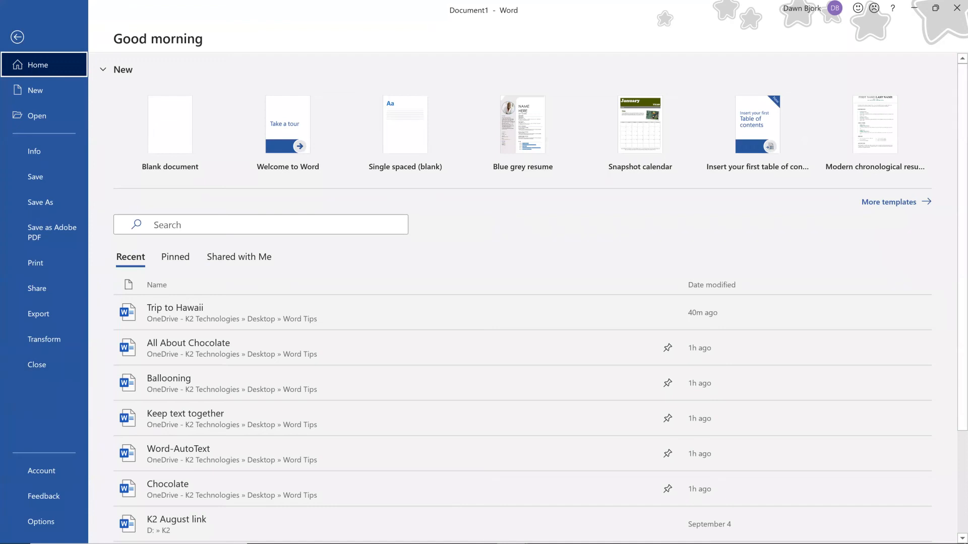
pyautogui.click(54, 519)
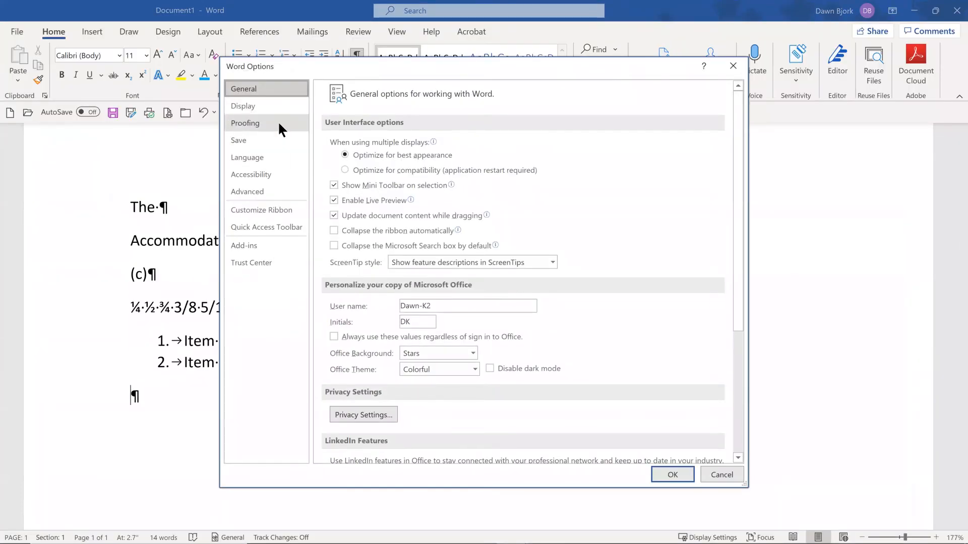
pyautogui.click(279, 123)
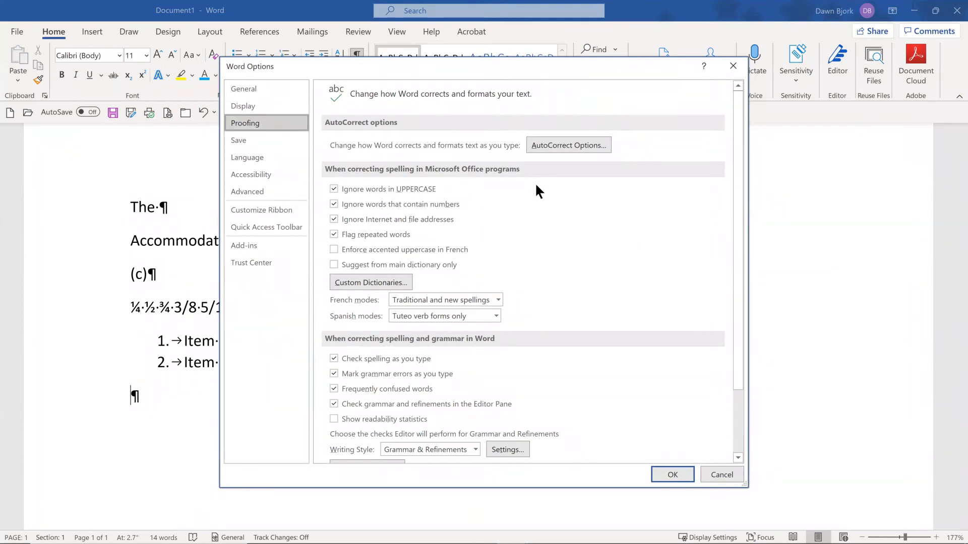
pyautogui.scroll(-2, 546, 207)
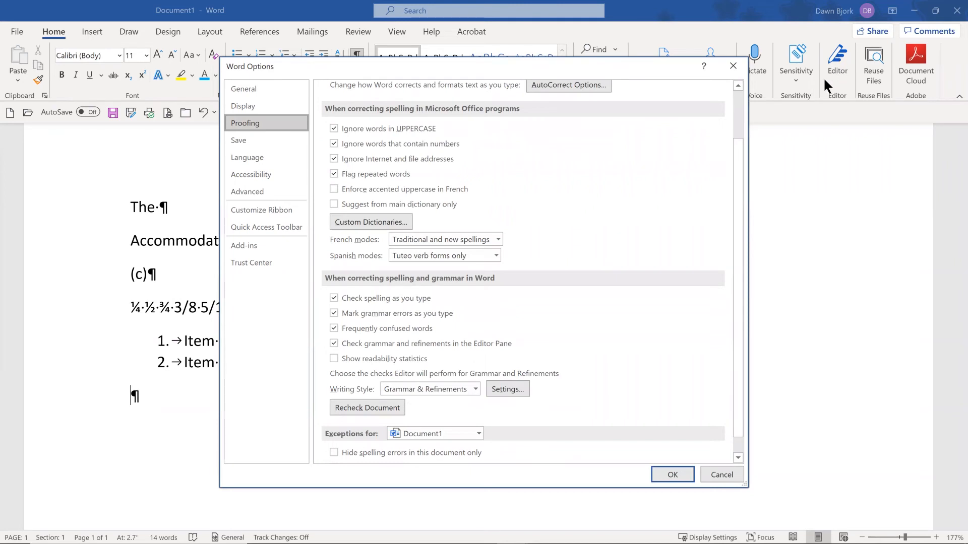
pyautogui.scroll(1, 596, 175)
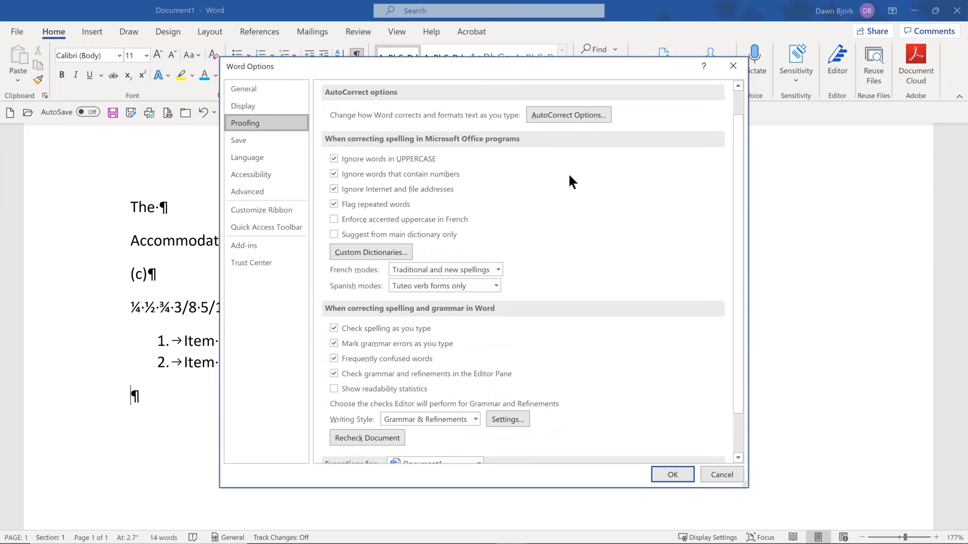
pyautogui.click(553, 116)
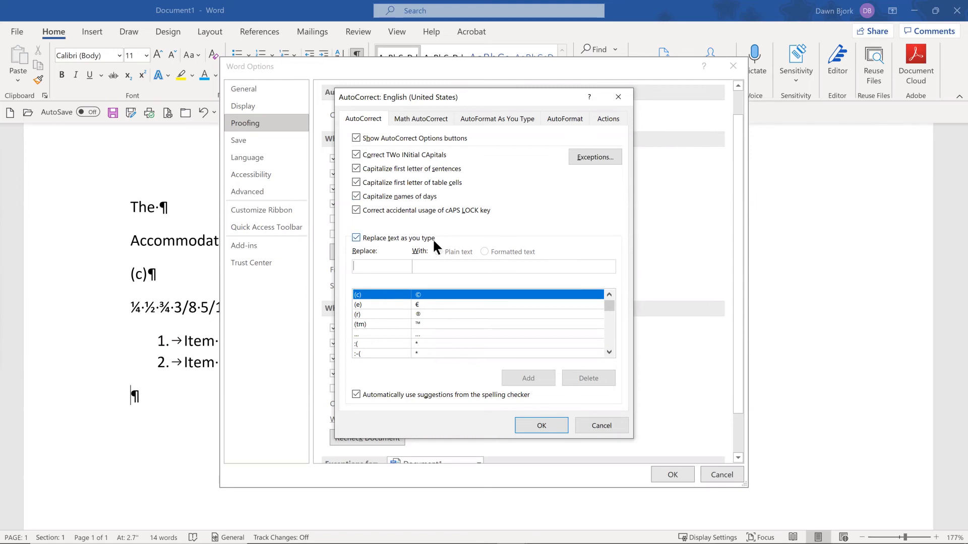
# Turn off automatic bulleted lists, border lines, automatic numbered lists and tables in the AutoFormat As You Type settings
pyautogui.click(492, 123)
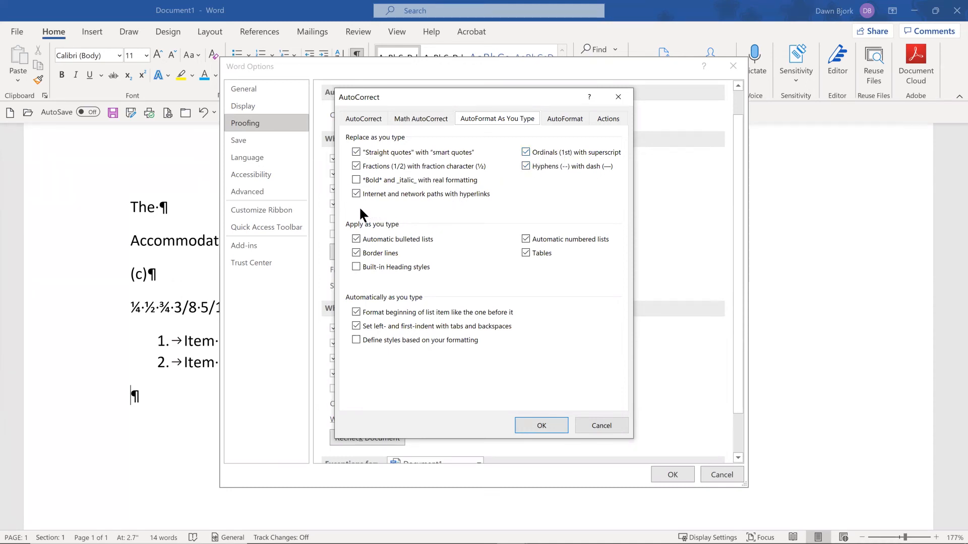
pyautogui.click(355, 237)
pyautogui.click(356, 249)
pyautogui.click(527, 237)
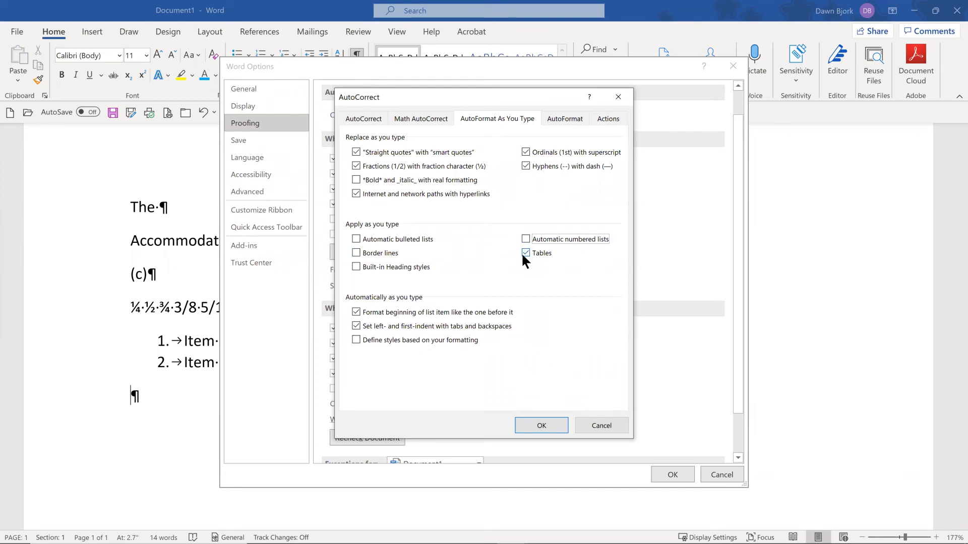
pyautogui.click(525, 251)
# Turn off fraction character replacement, matching list-item beginning formatting, and setting indents with tabs and backspaces
pyautogui.click(358, 163)
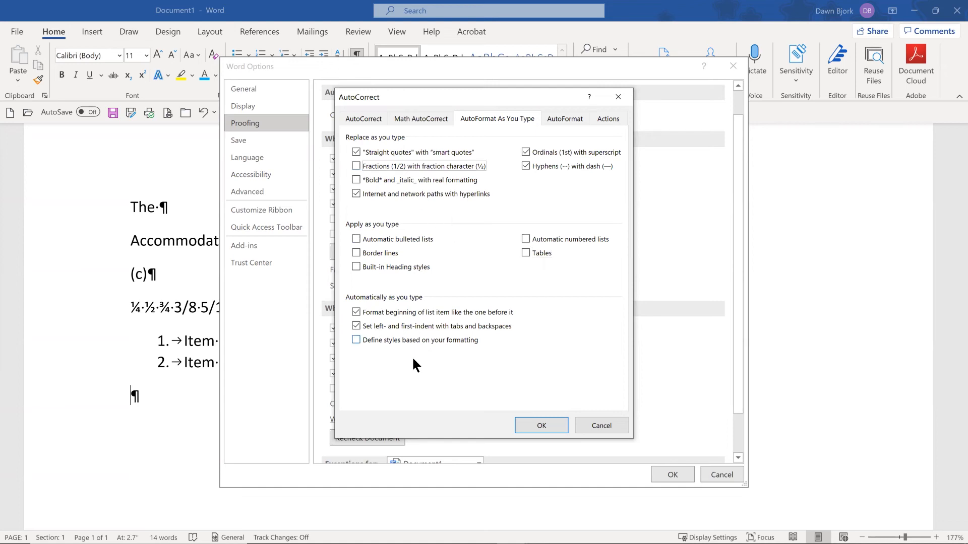
pyautogui.click(356, 326)
pyautogui.click(355, 312)
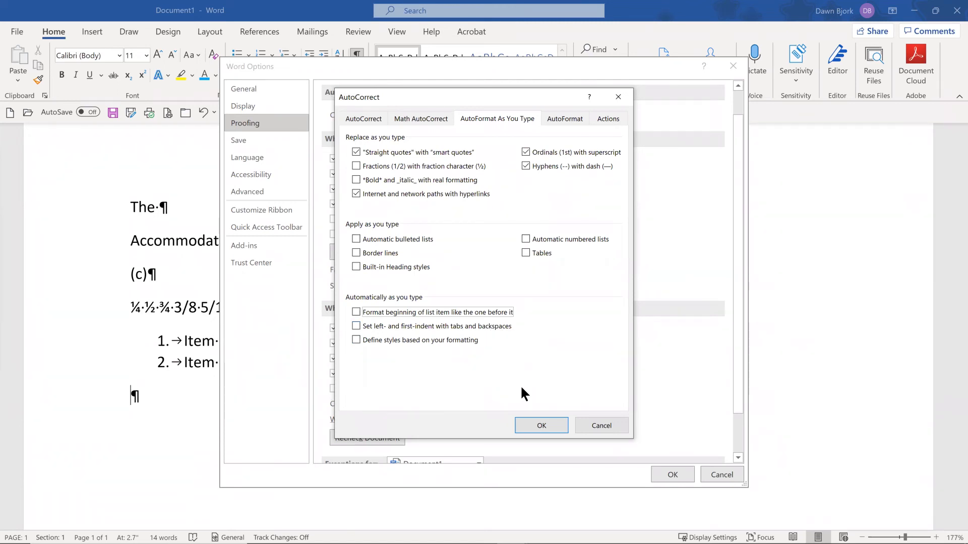
# Add an AutoCorrect entry that replaces "mw" with "Microsoft Word Rocks!" and accept all option changes
pyautogui.click(368, 121)
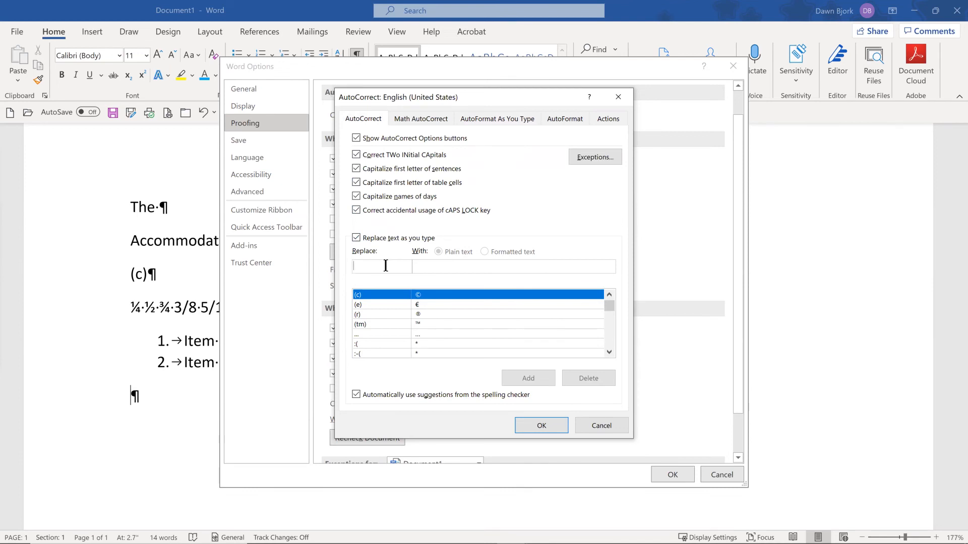
pyautogui.click(385, 265)
pyautogui.write('mw')
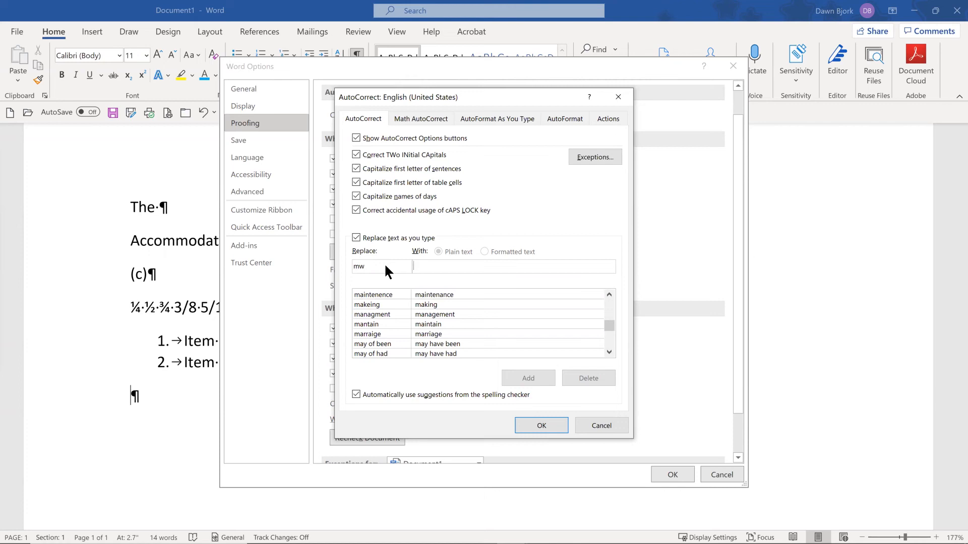
pyautogui.write('Microsoft')
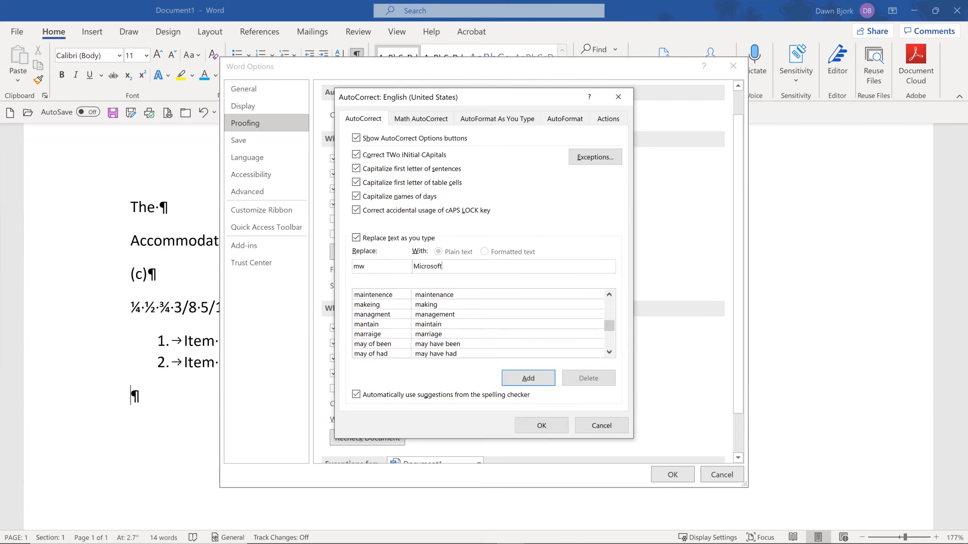
pyautogui.write(' Word Rocks!')
pyautogui.click(526, 377)
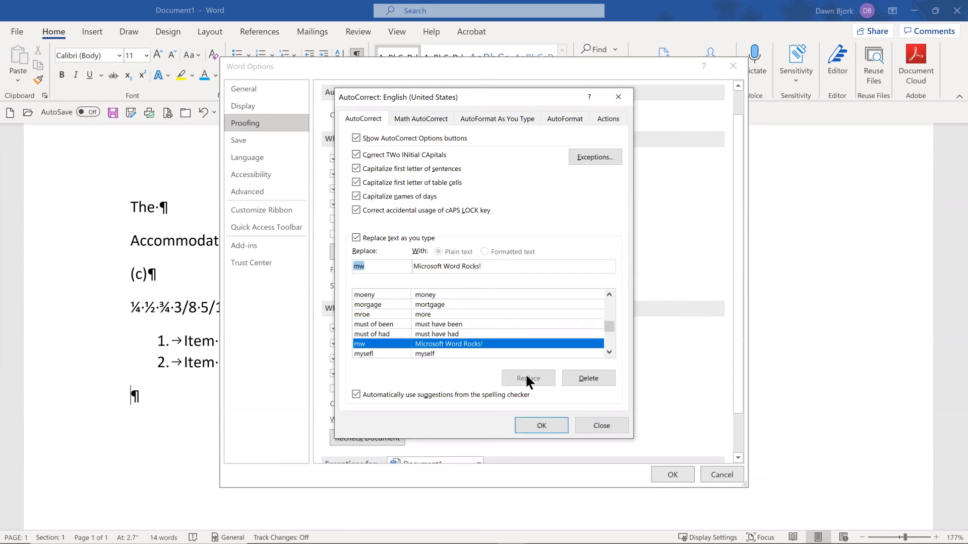
pyautogui.click(544, 424)
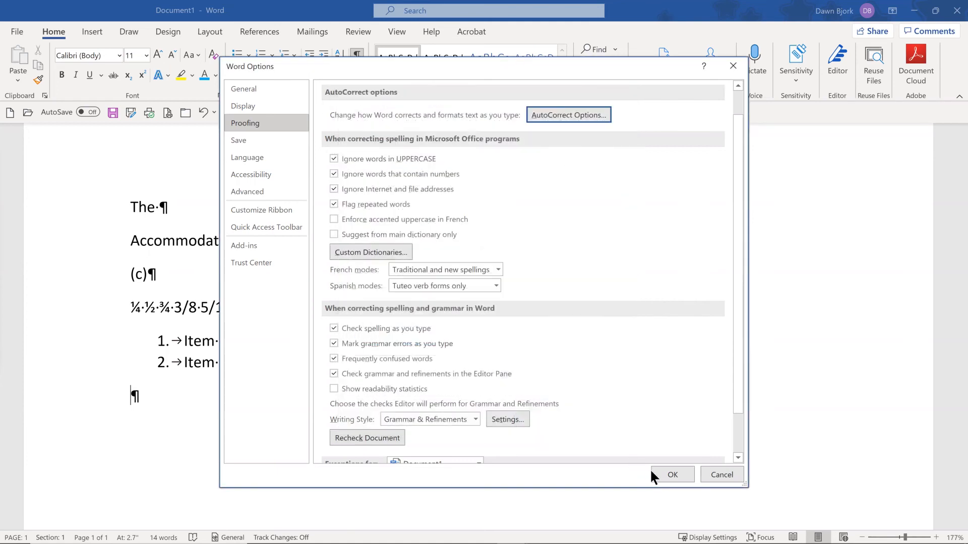
pyautogui.click(672, 474)
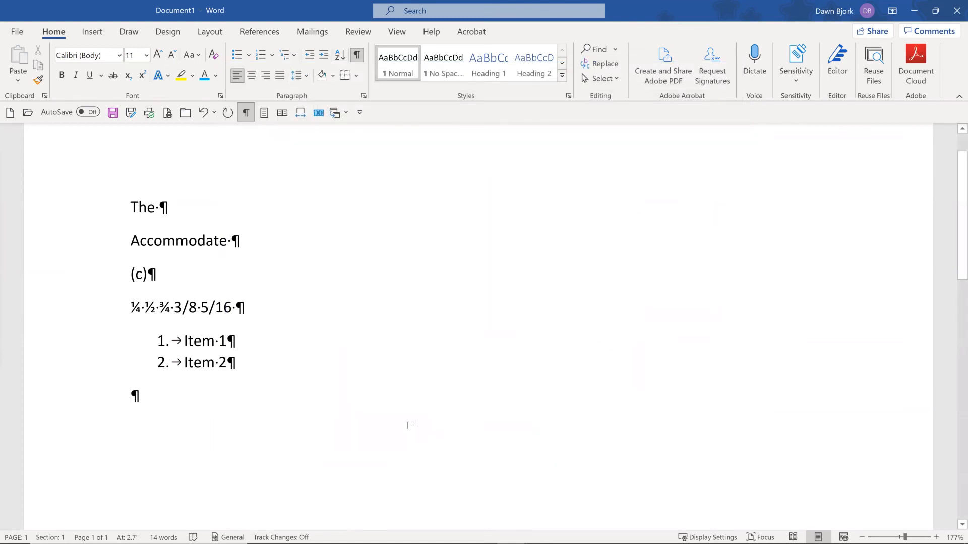
# Below the numbered list, enter "This is great! Hope you agree" and finish the sentence with the "mw" AutoCorrect shortcut
pyautogui.write('This is ')
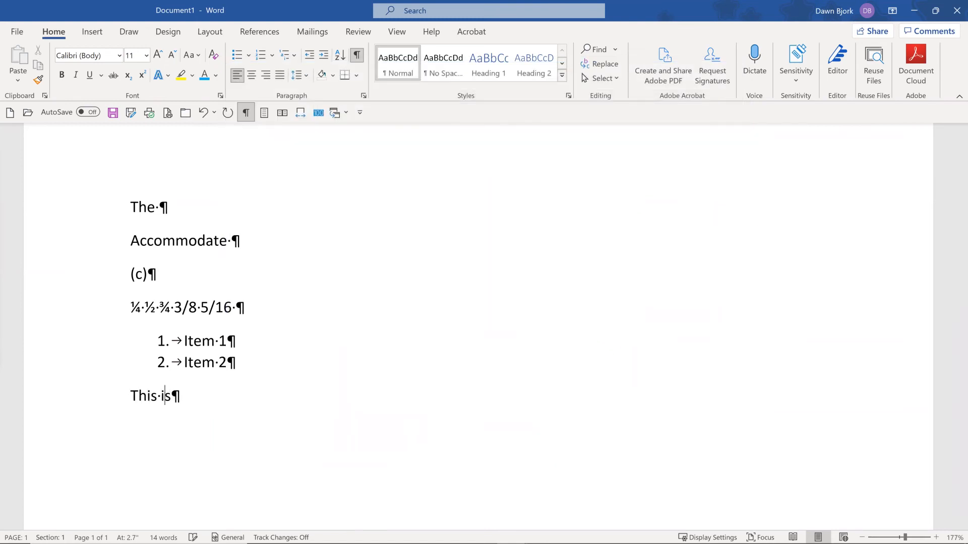
pyautogui.write('great! Hope you agree')
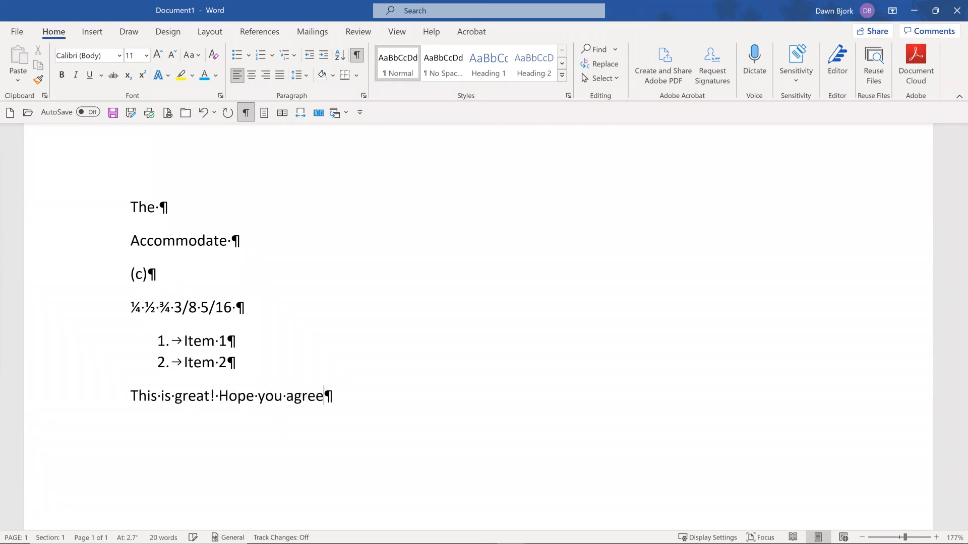
pyautogui.write(' mw')
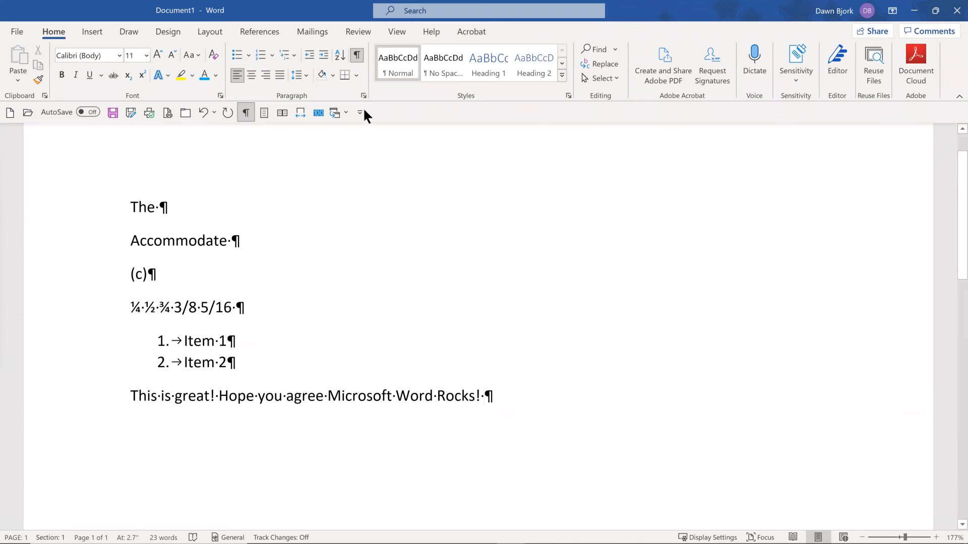
# Switch to the open Word-AutoText document and maximize its window
pyautogui.click(346, 113)
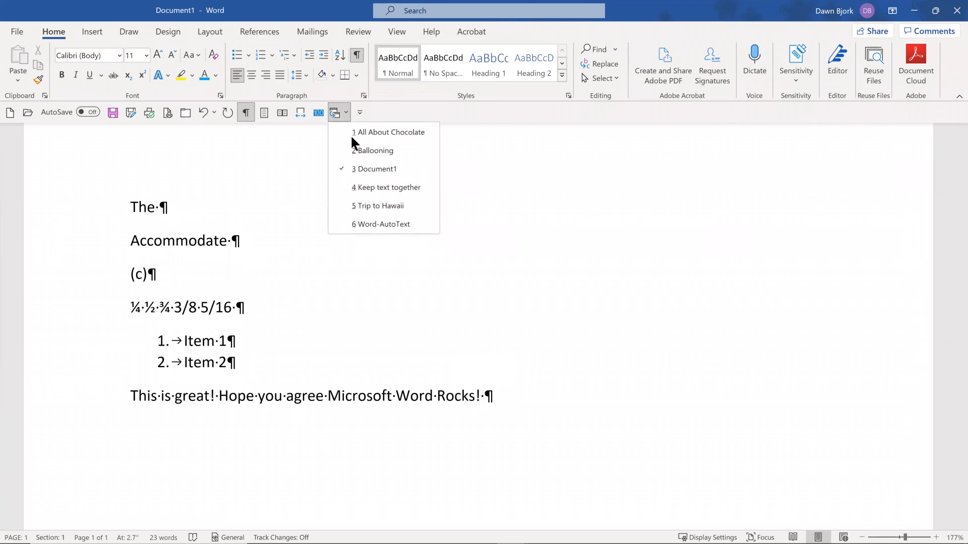
pyautogui.click(373, 224)
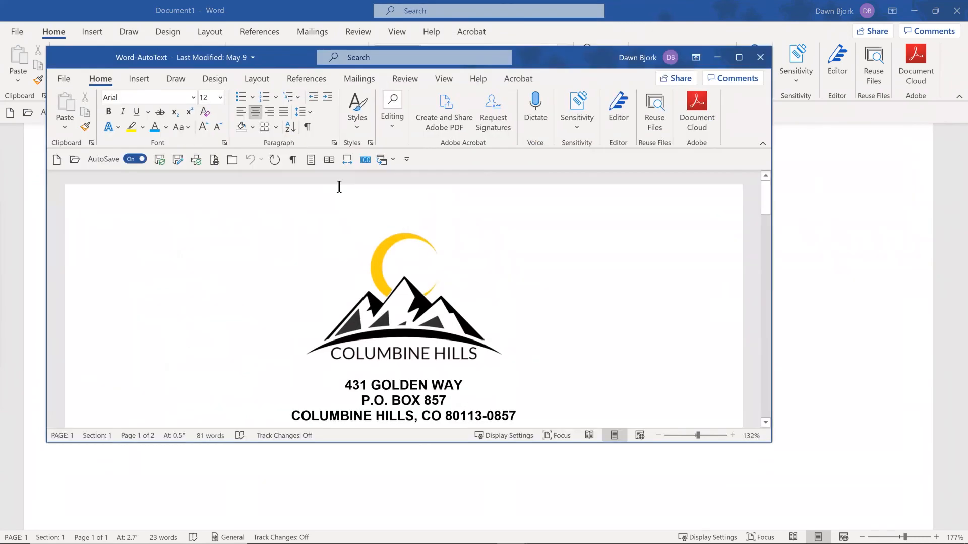
pyautogui.click(738, 57)
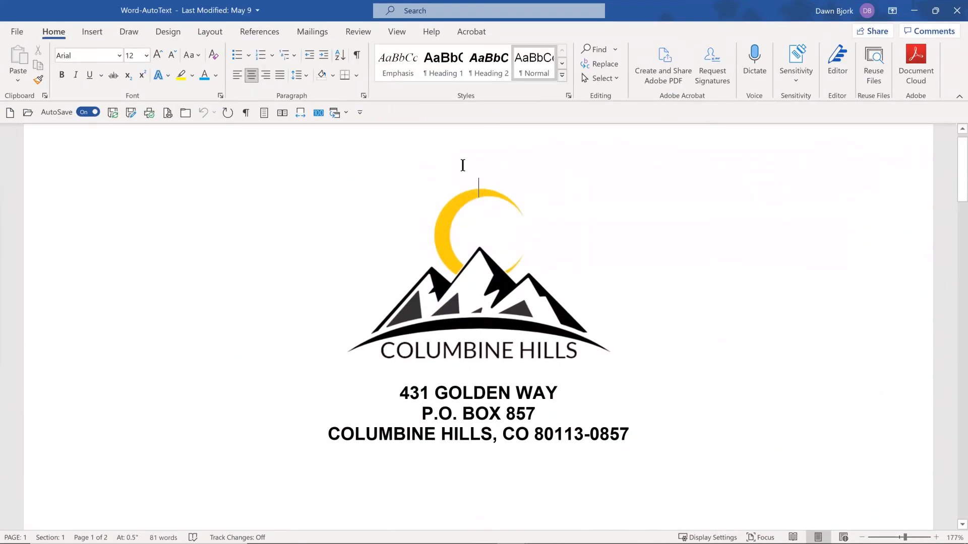
# View the Word-AutoText document as a whole page, show formatting marks, and fit it to page width
pyautogui.click(265, 113)
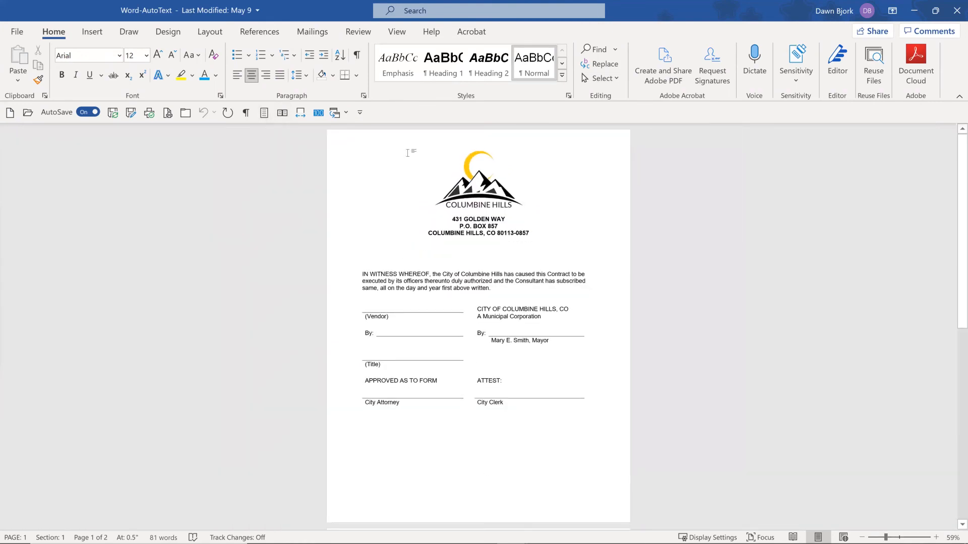
pyautogui.click(246, 112)
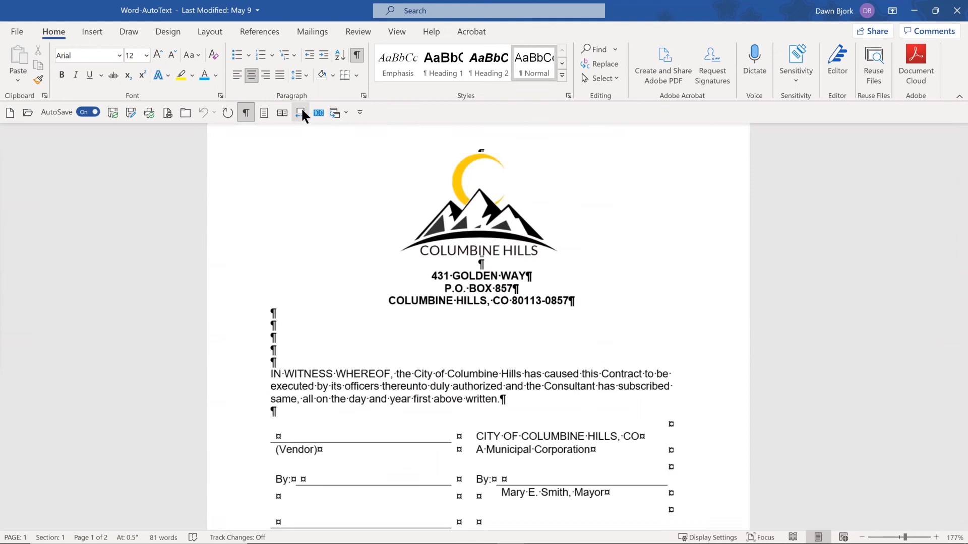
pyautogui.click(301, 112)
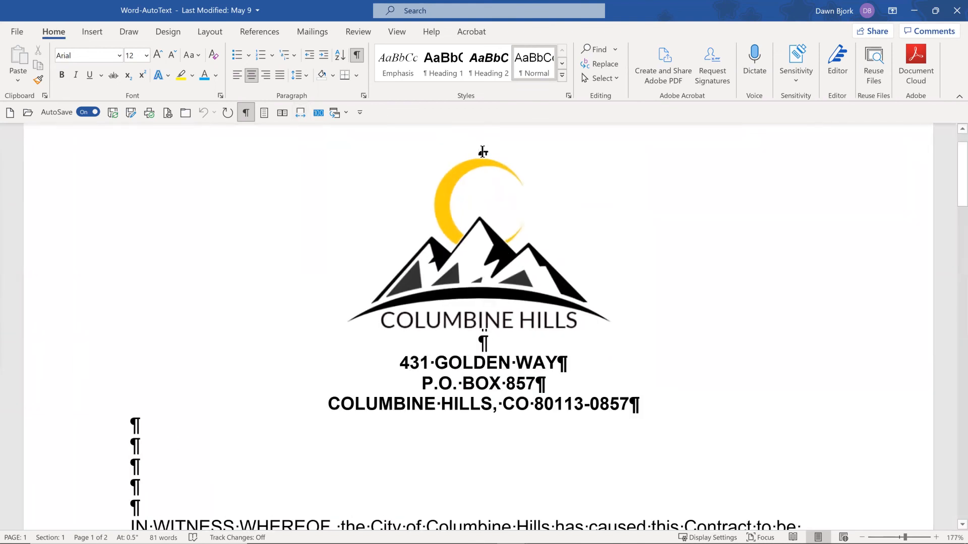
# Select the letterhead from the paragraph above the Columbine Hills logo through the end of the last address line
pyautogui.moveTo(112, 152)
pyautogui.mouseDown()
pyautogui.moveTo(643, 365)
pyautogui.moveTo(656, 391)
pyautogui.moveTo(722, 371)
pyautogui.mouseUp()
pyautogui.hotkey('shift', 'Down')
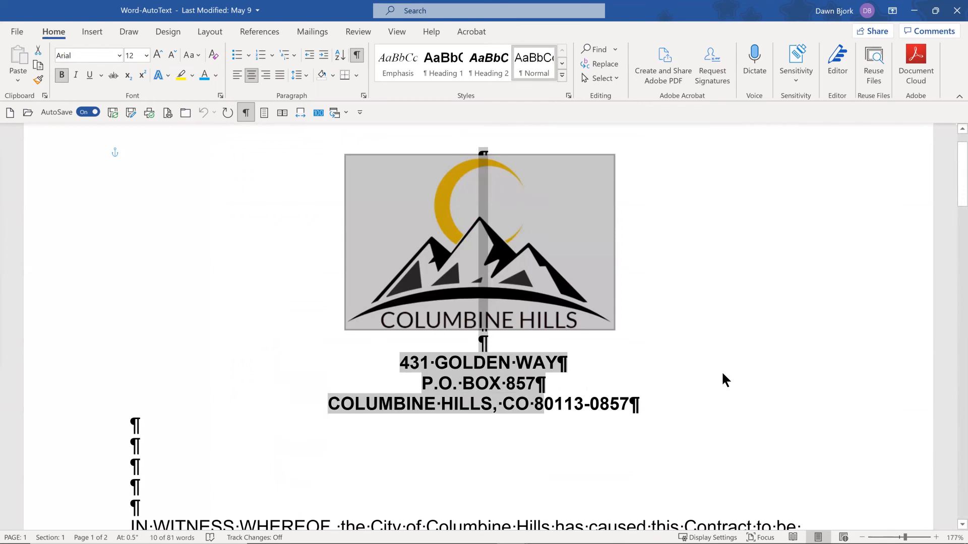
pyautogui.hotkey('shift', 'End')
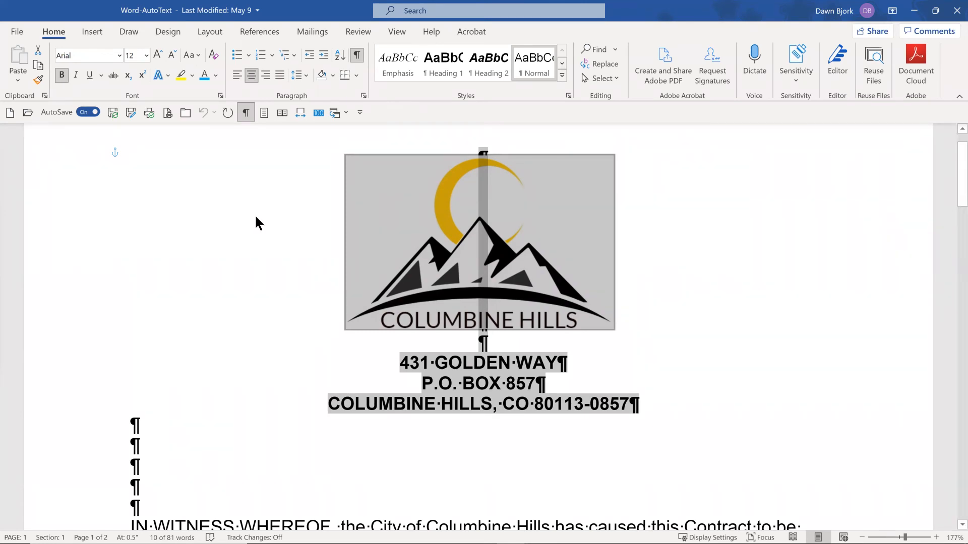
# Delete the existing CHAddress AutoText entry from the Building Blocks Organizer and close the organizer
pyautogui.click(87, 34)
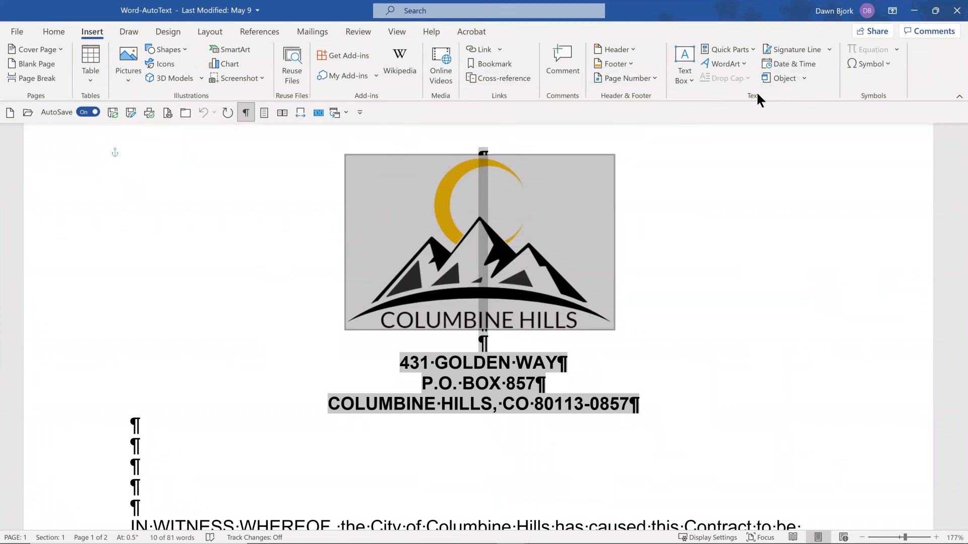
pyautogui.click(751, 50)
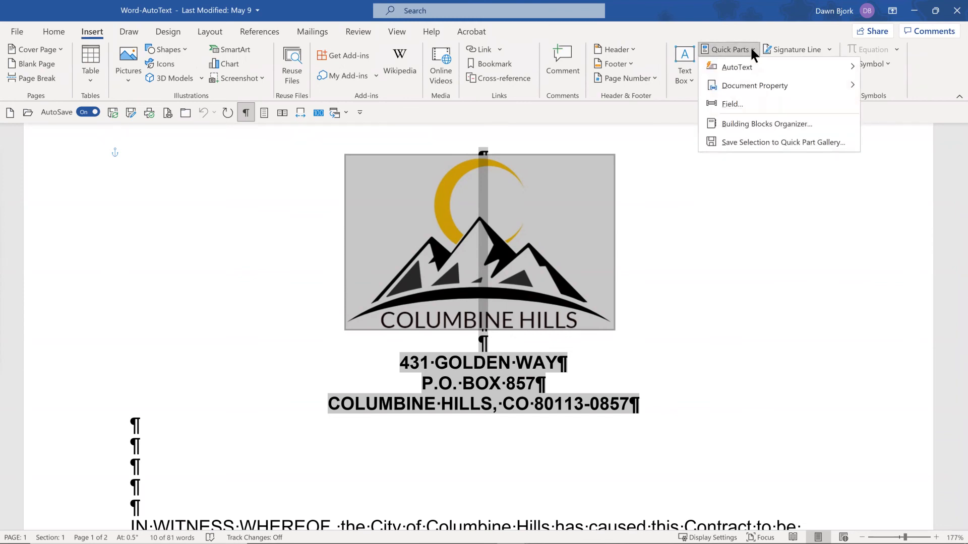
pyautogui.moveTo(748, 70)
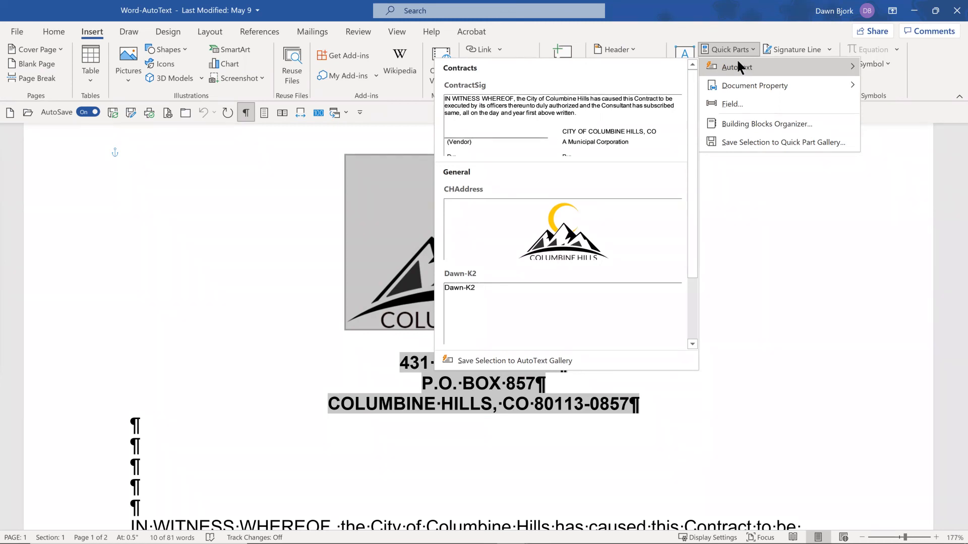
pyautogui.rightClick(550, 222)
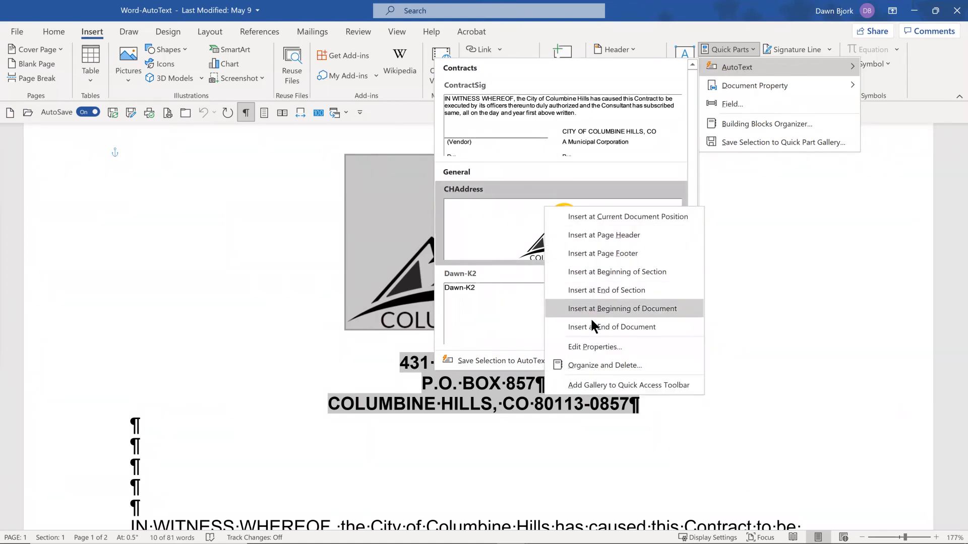
pyautogui.click(596, 367)
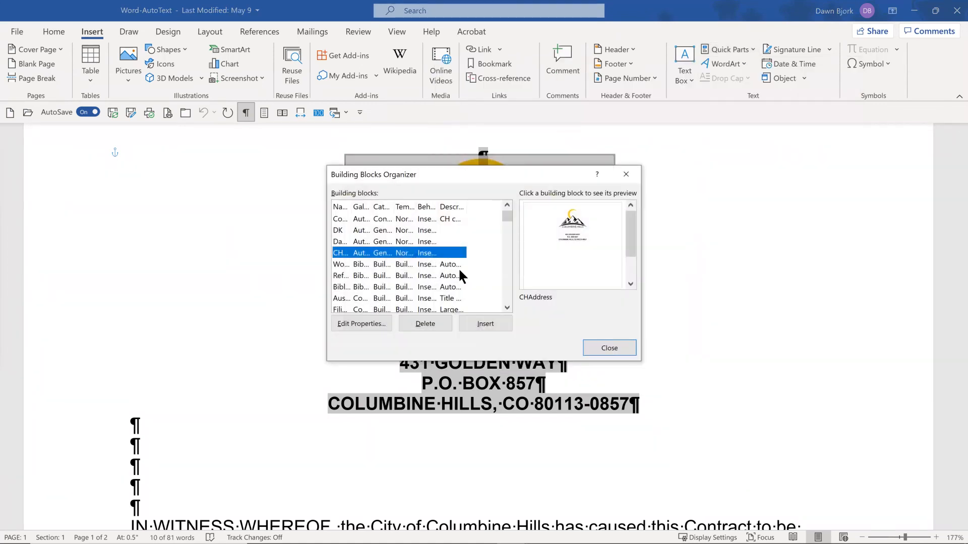
pyautogui.click(426, 327)
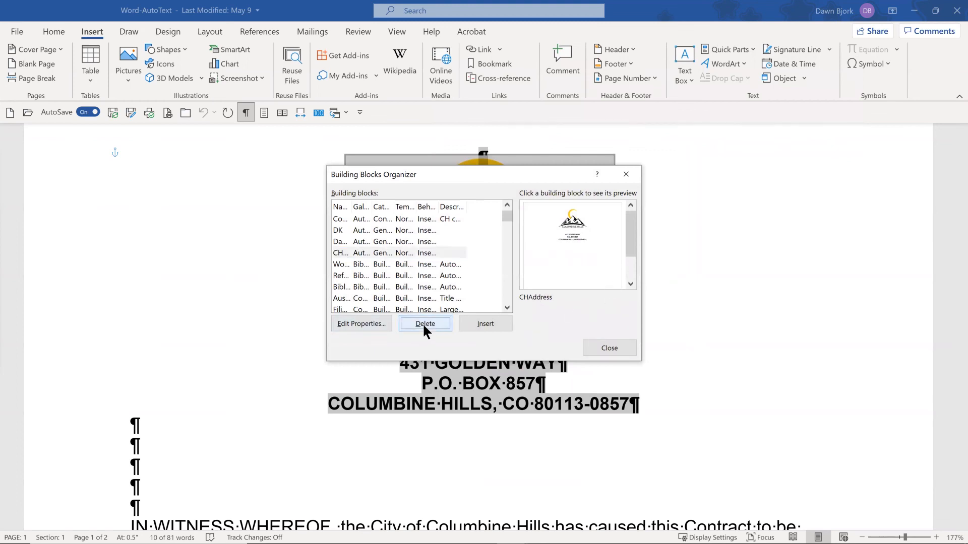
pyautogui.click(466, 314)
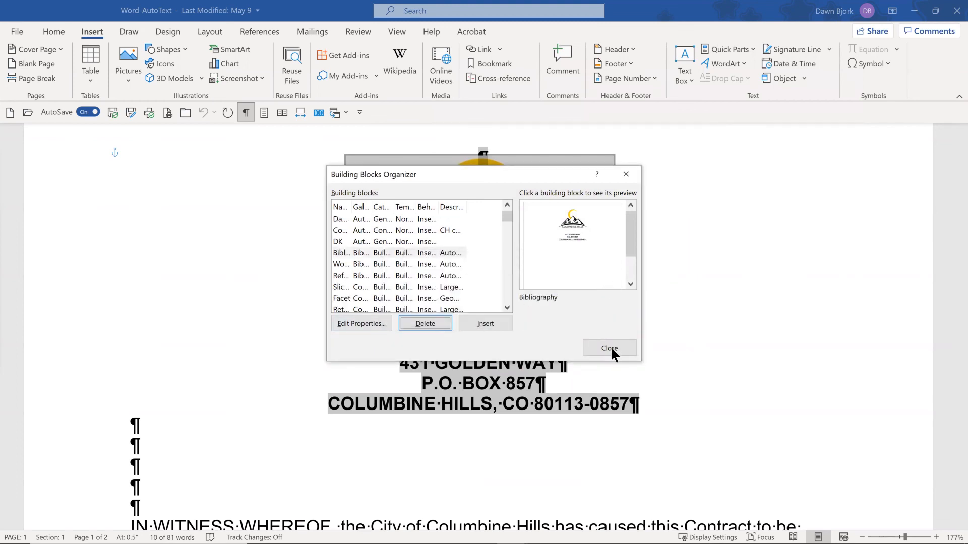
pyautogui.click(610, 349)
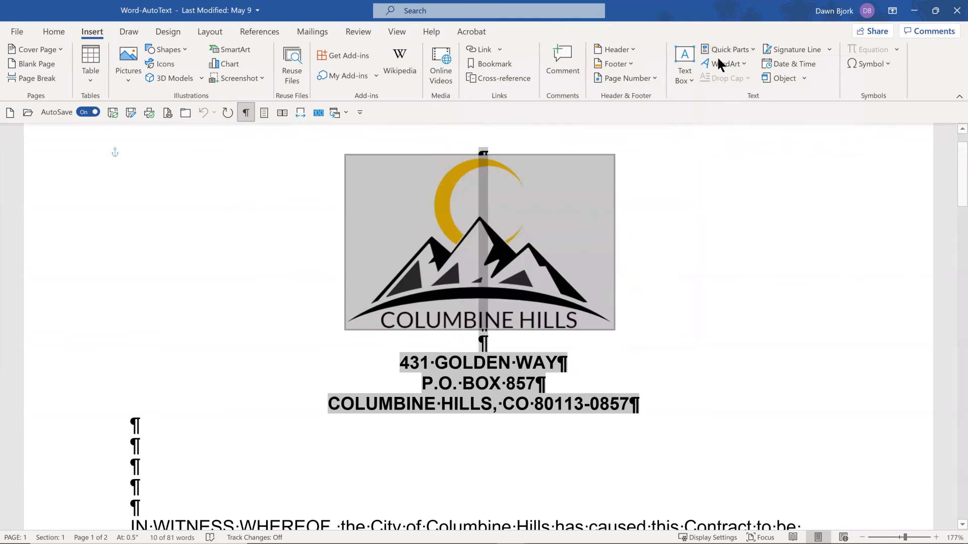
# Create a new AutoText building block from the selected letterhead and name it CHAddress
pyautogui.click(751, 48)
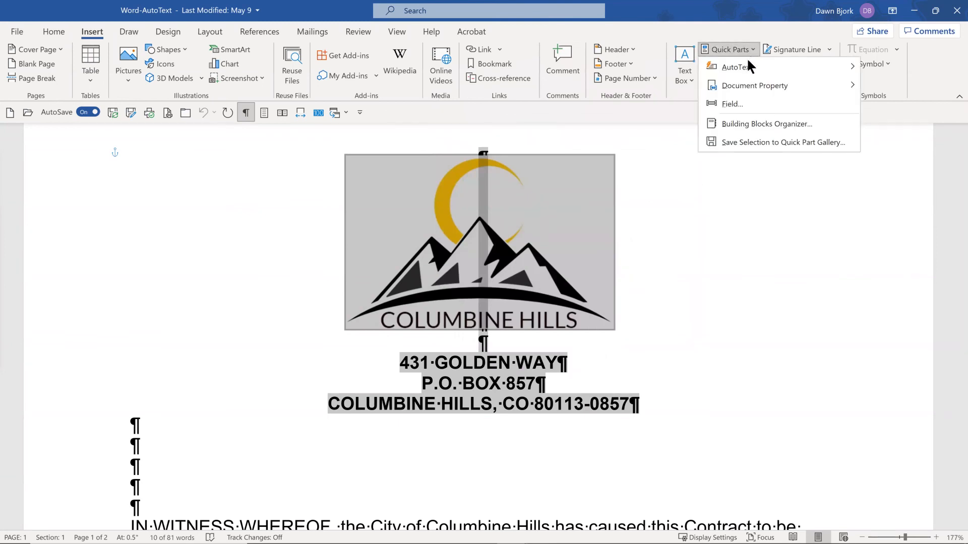
pyautogui.moveTo(746, 64)
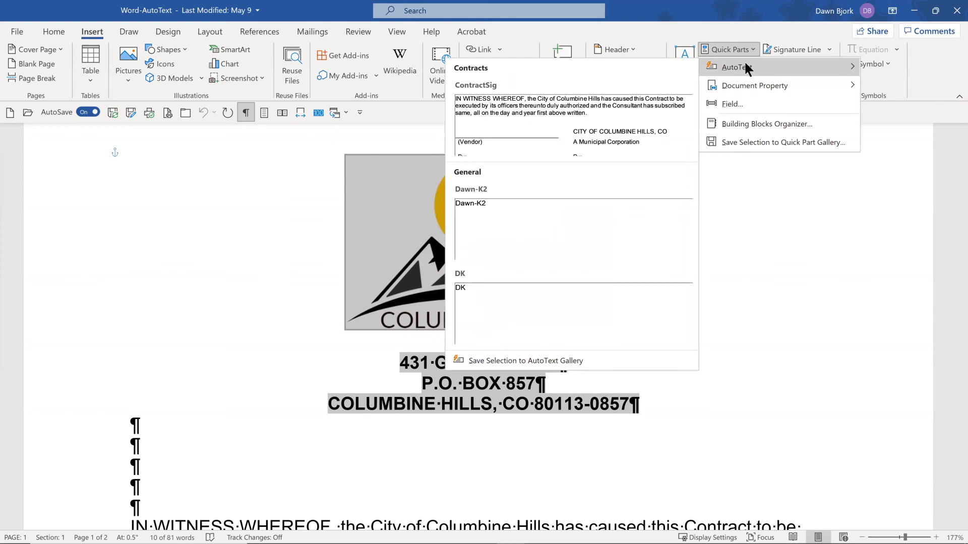
pyautogui.click(539, 358)
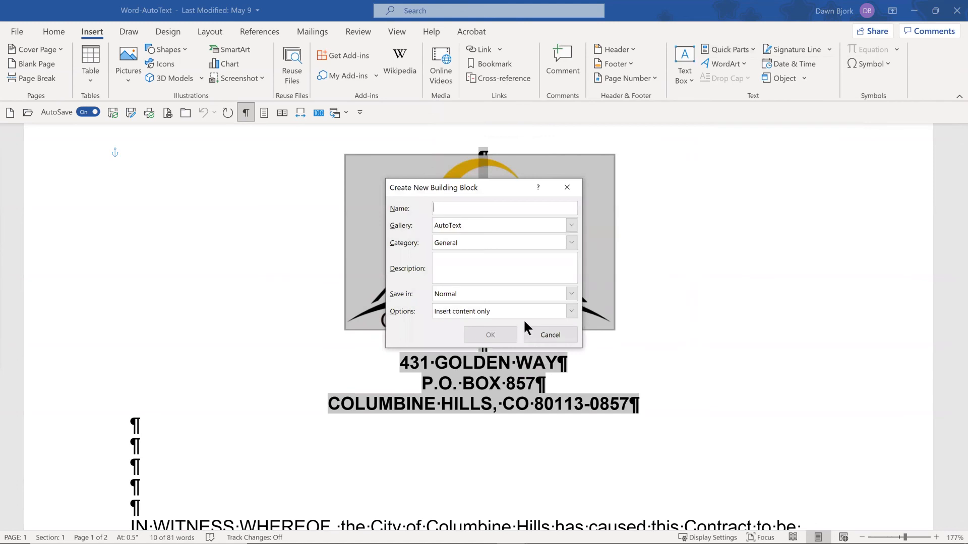
pyautogui.write('CHAddress')
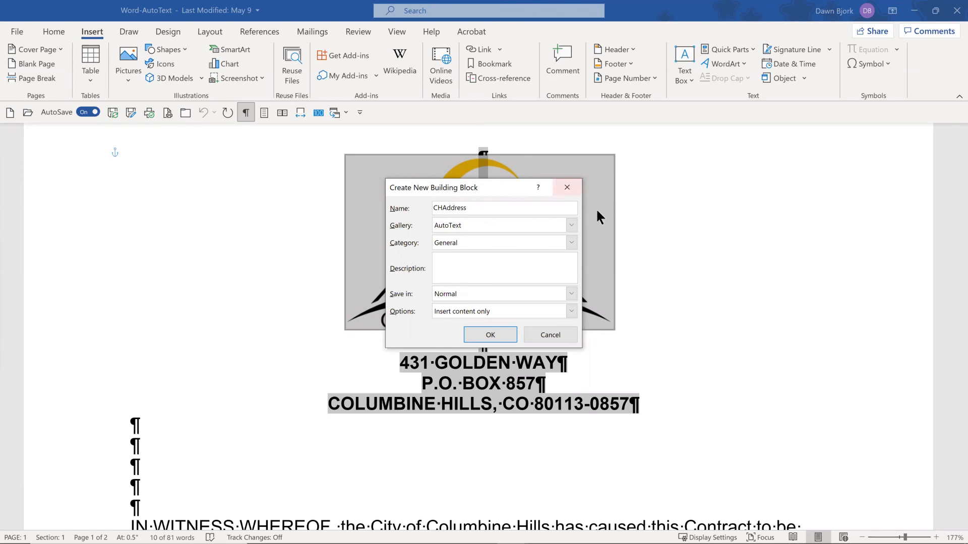
# Assign the CHAddress entry to a new category named Marketing
pyautogui.click(571, 242)
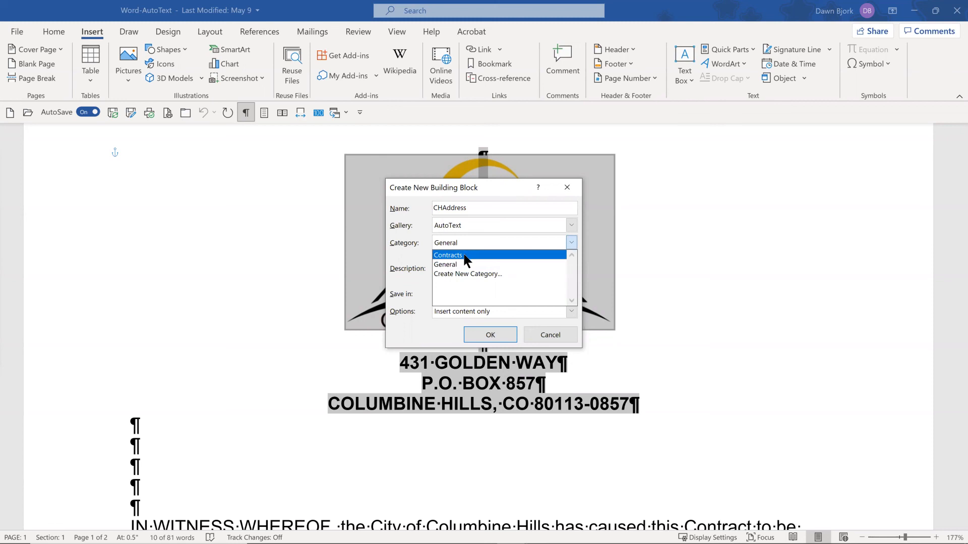
pyautogui.click(413, 249)
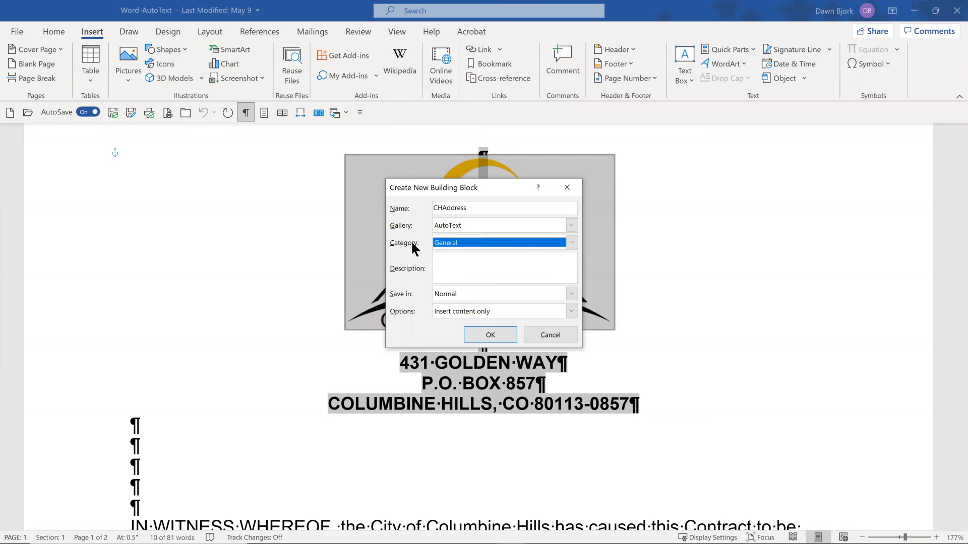
pyautogui.click(571, 243)
pyautogui.click(503, 270)
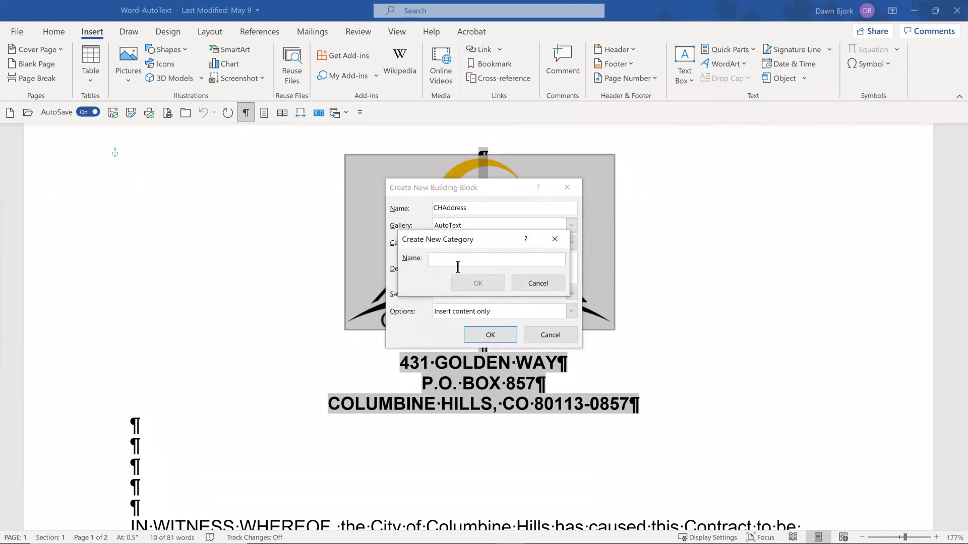
pyautogui.write('Marketing')
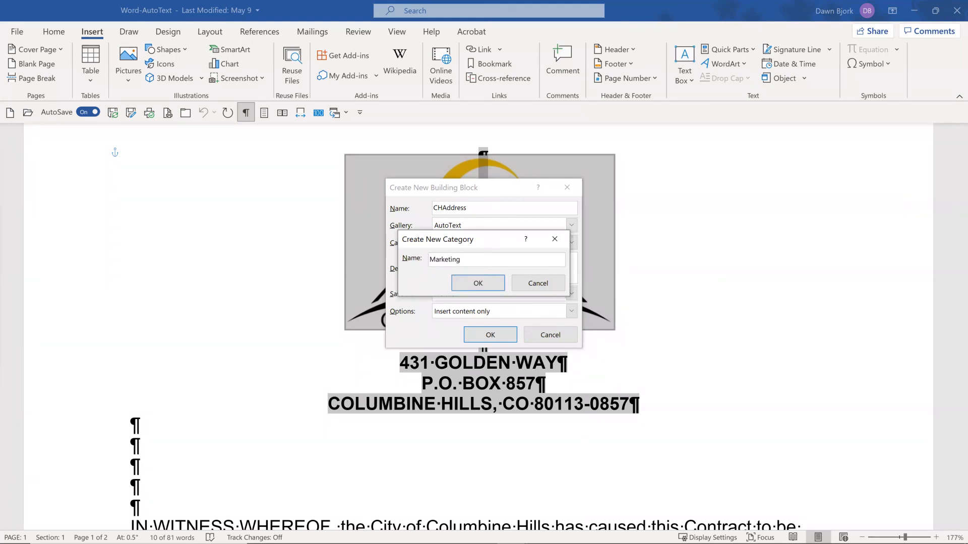
pyautogui.click(474, 283)
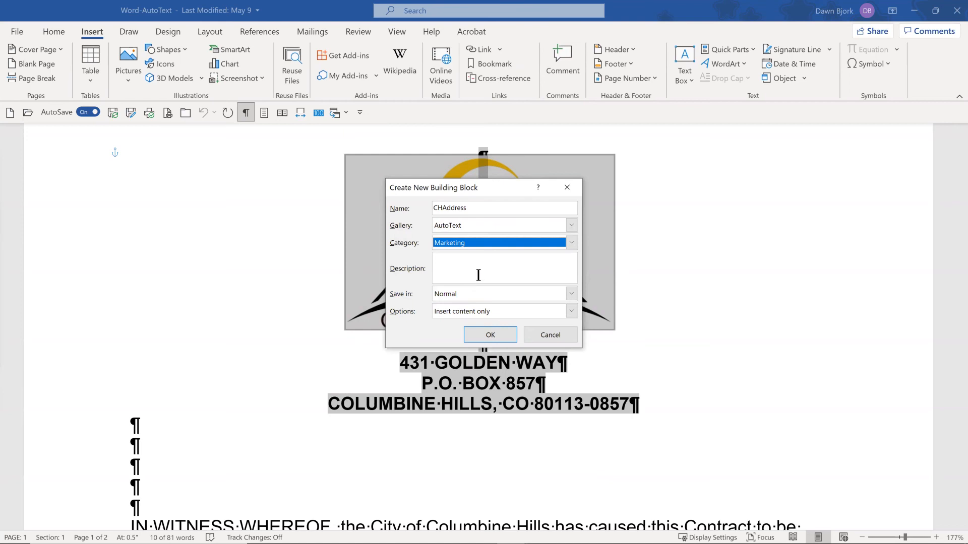
# Enter the description "Columbine Hills address" for the building block and save it
pyautogui.click(444, 258)
pyautogui.write('Columbine Hills address')
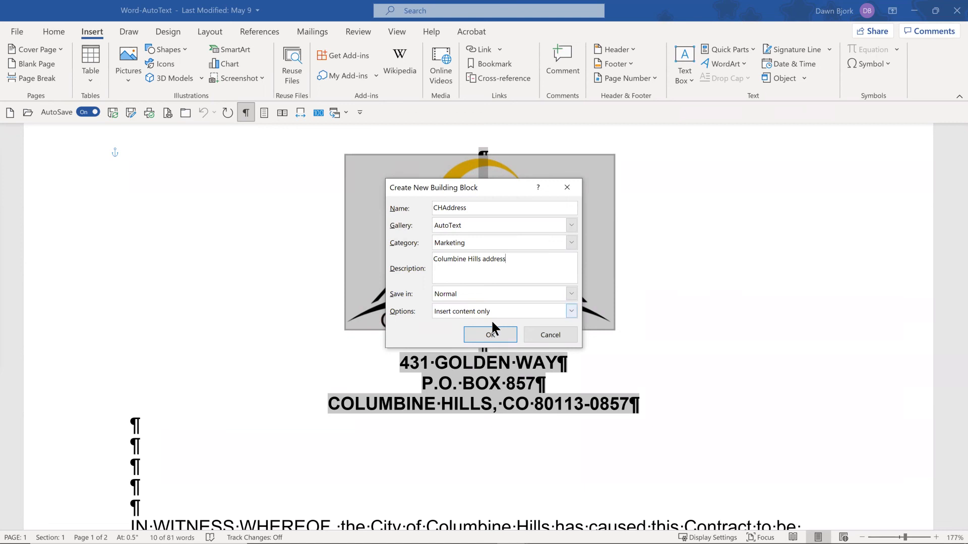
pyautogui.click(492, 334)
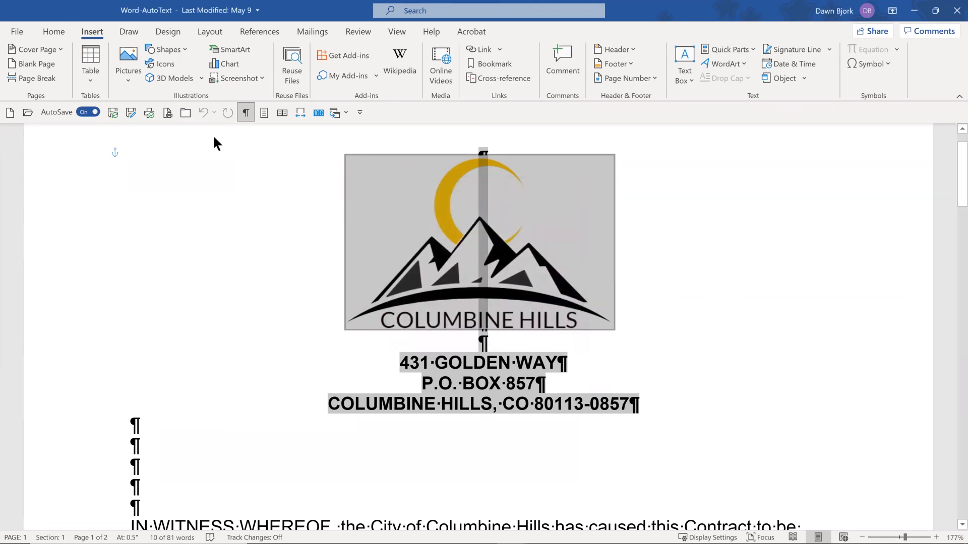
# Create a new blank document and insert the CHAddress AutoText entry by entering the first letters of its name, "chad"
pyautogui.click(10, 112)
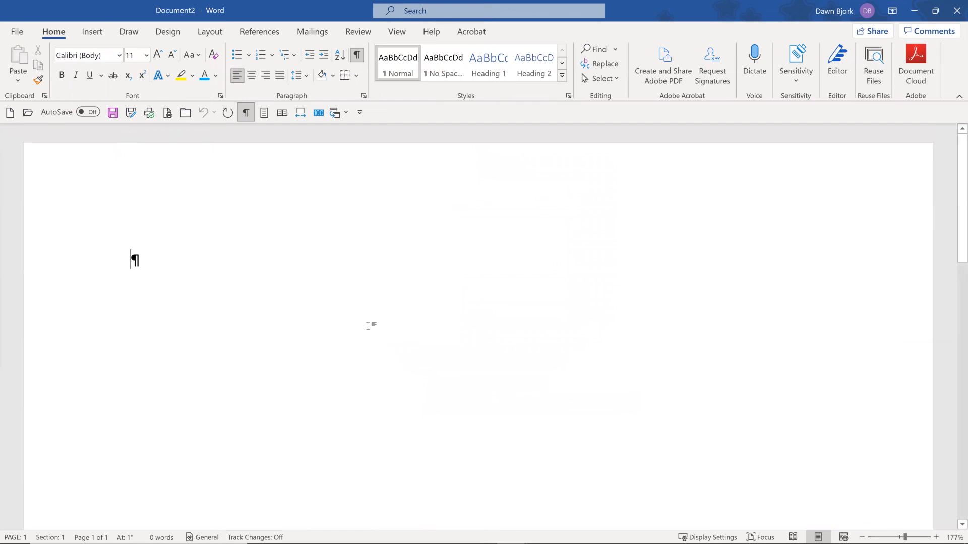
pyautogui.write('cha')
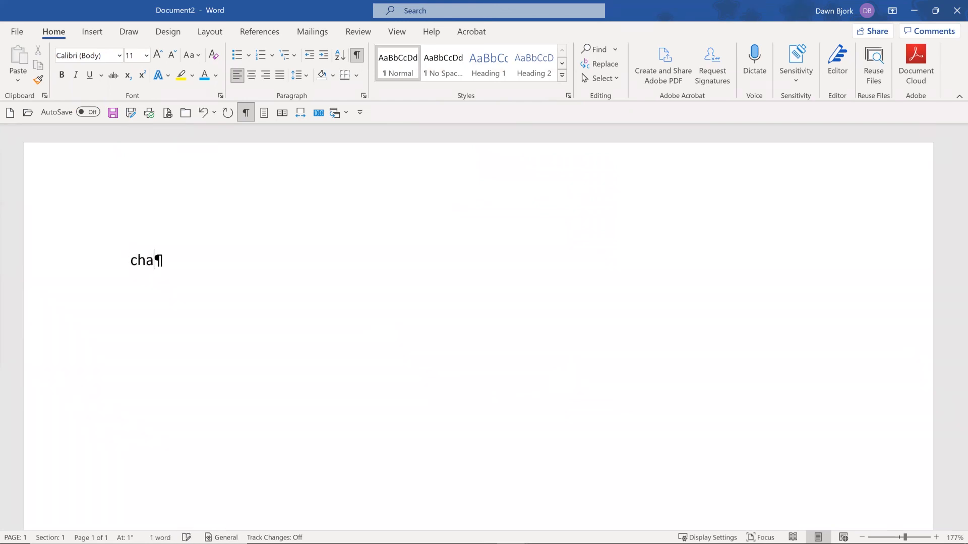
pyautogui.write('d')
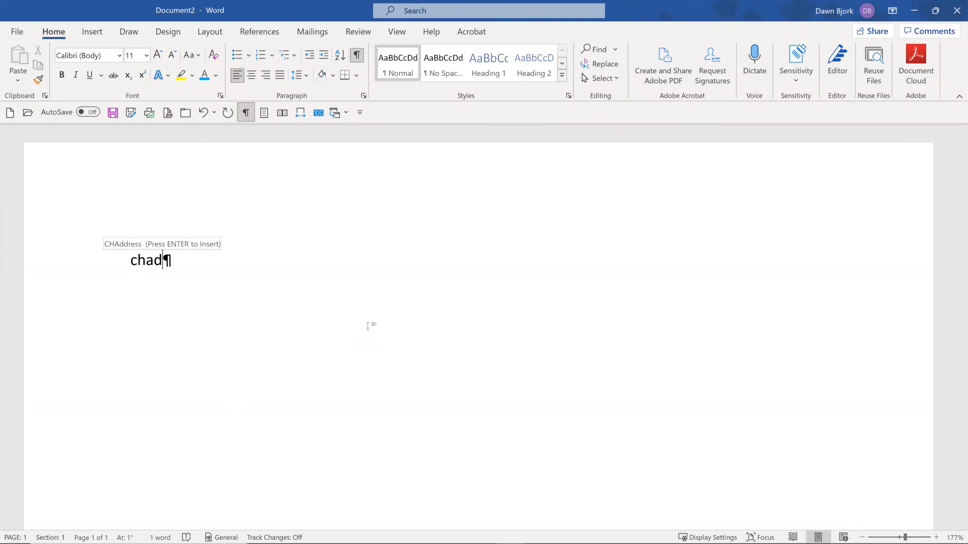
pyautogui.press('Return')
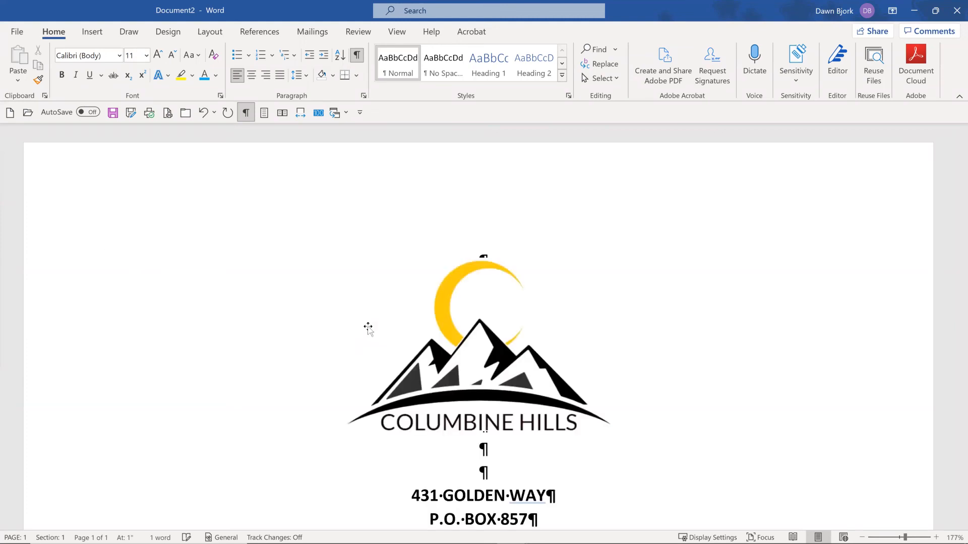
pyautogui.scroll(-2, 362, 324)
pyautogui.scroll(-3, 362, 325)
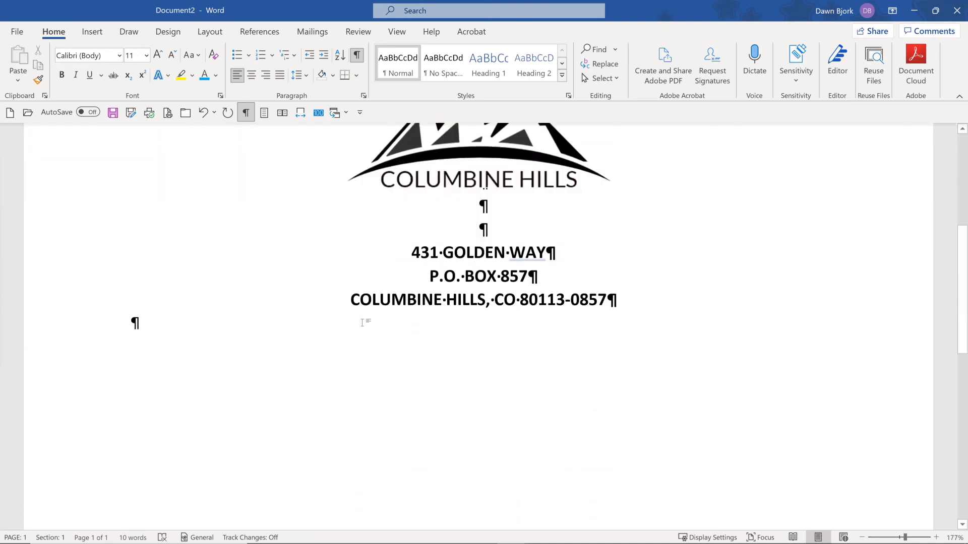
# Insert the ContractSig AutoText entry from the AutoText gallery on a new line below the letterhead and view the whole page
pyautogui.press('Return')
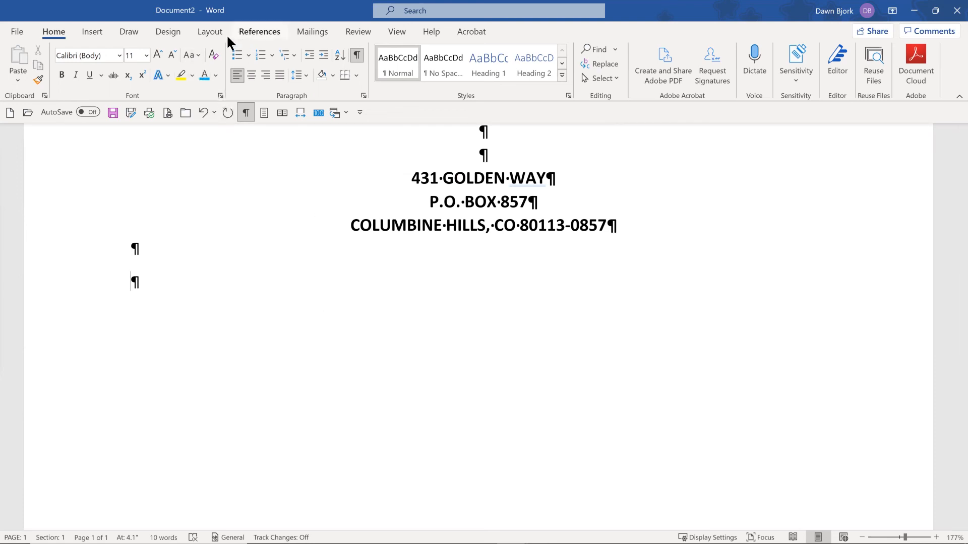
pyautogui.click(96, 31)
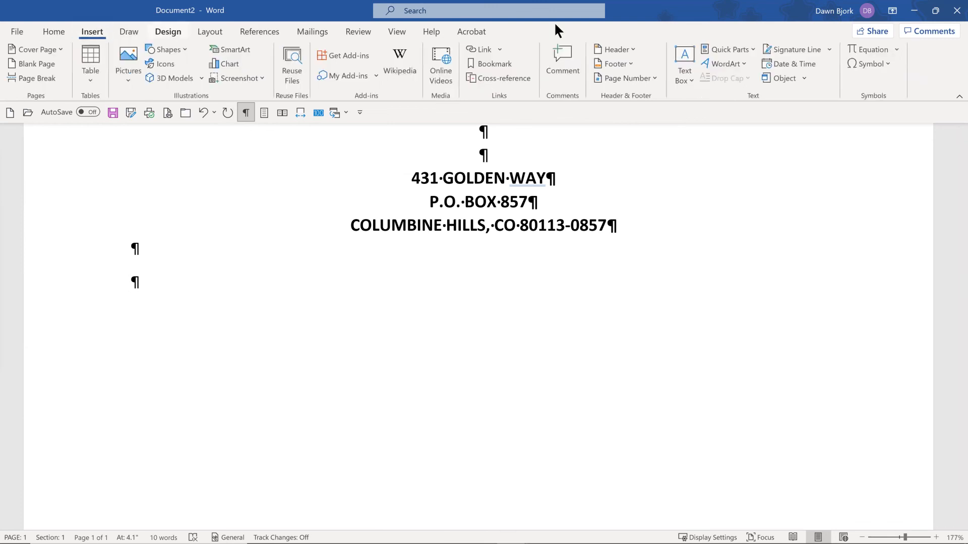
pyautogui.click(737, 49)
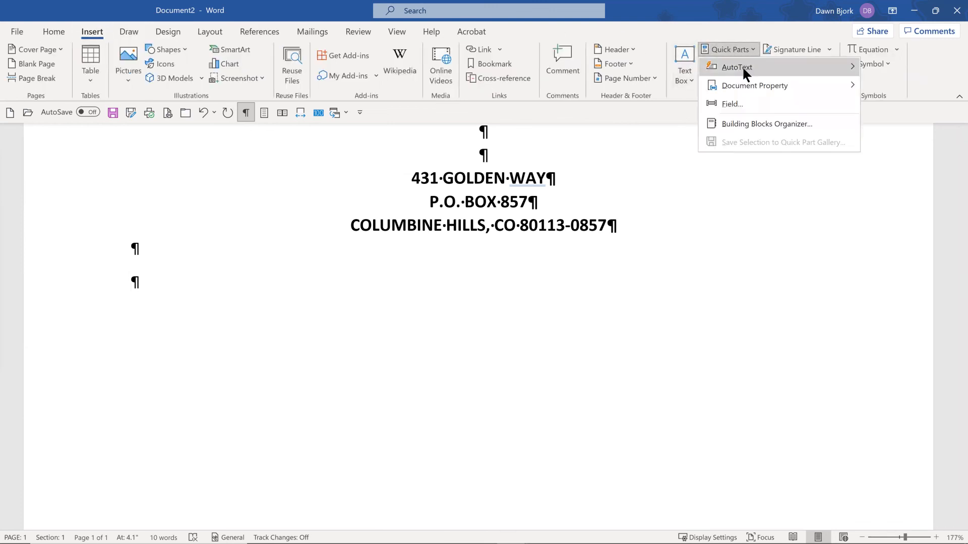
pyautogui.moveTo(743, 68)
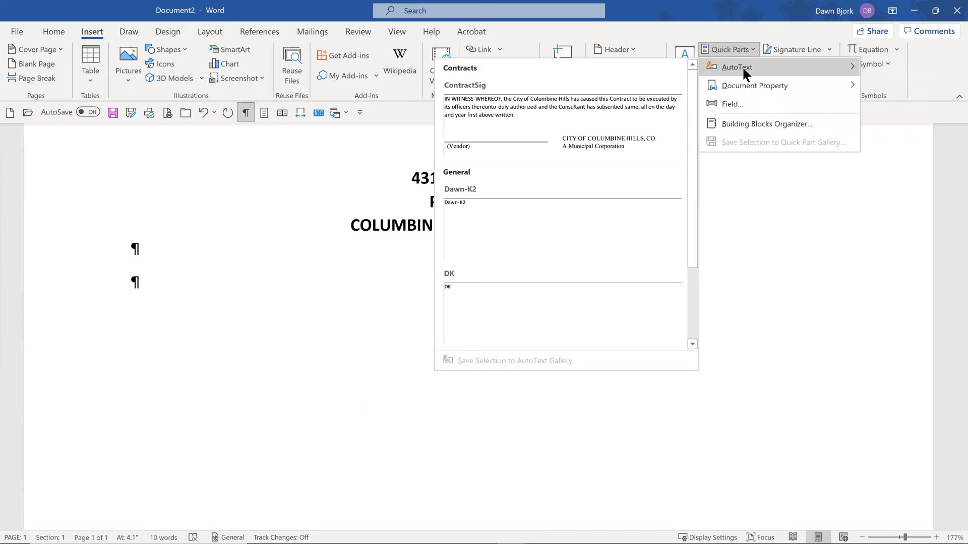
pyautogui.click(512, 113)
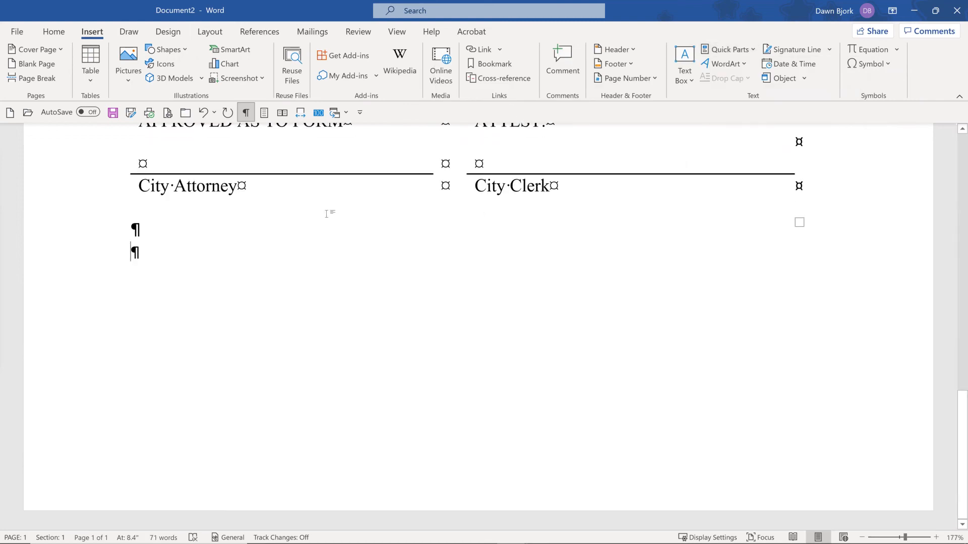
pyautogui.scroll(5, 305, 233)
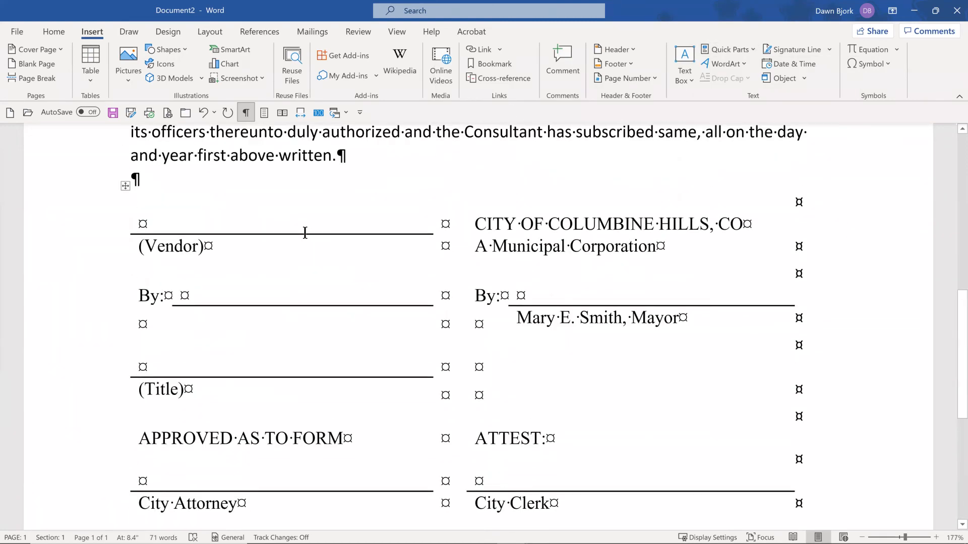
pyautogui.scroll(5, 305, 233)
pyautogui.scroll(-4, 305, 233)
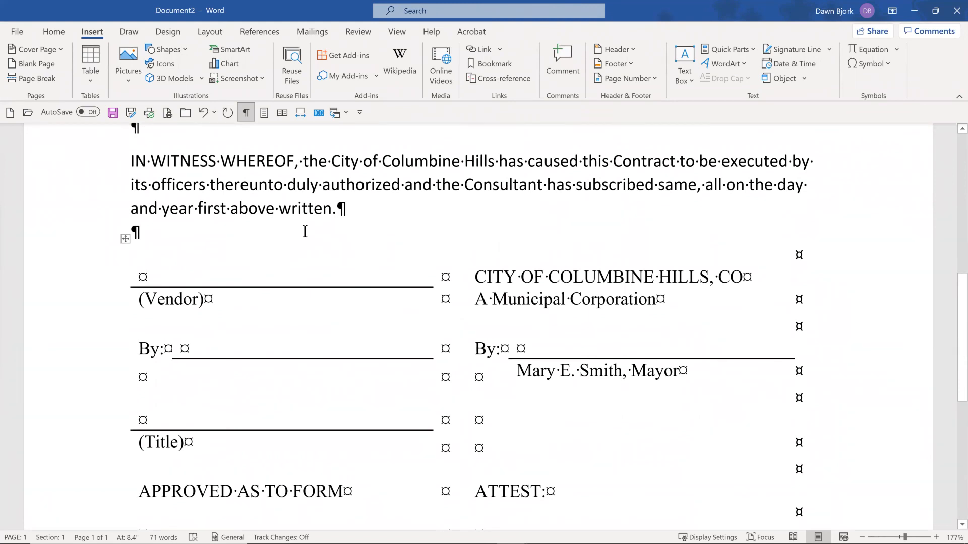
pyautogui.click(263, 114)
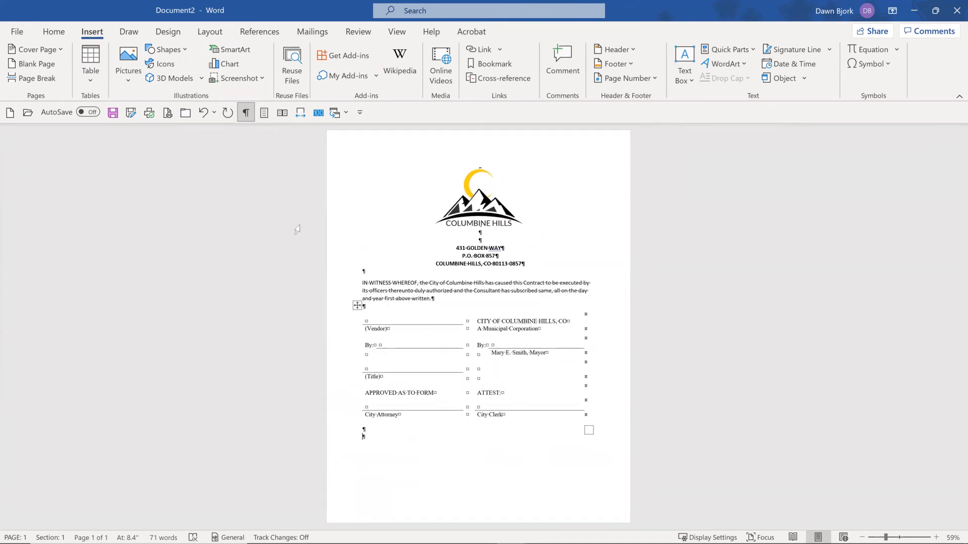
# Return to page width, add a page break after the signature block, and insert the CHAddress AutoText entry on the new page by its name
pyautogui.click(300, 112)
pyautogui.hotkey('ctrl', 'Return')
pyautogui.scroll(-10, 360, 284)
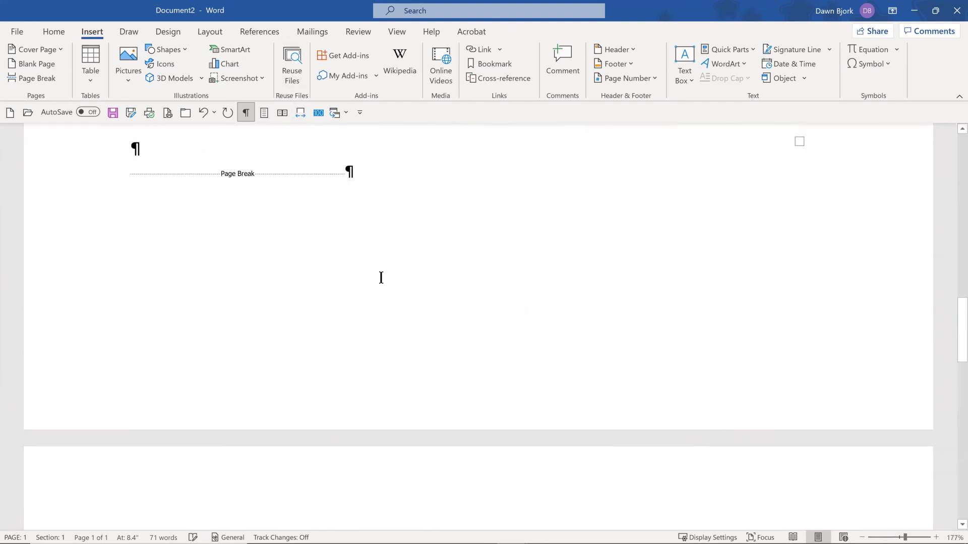
pyautogui.scroll(-2, 361, 298)
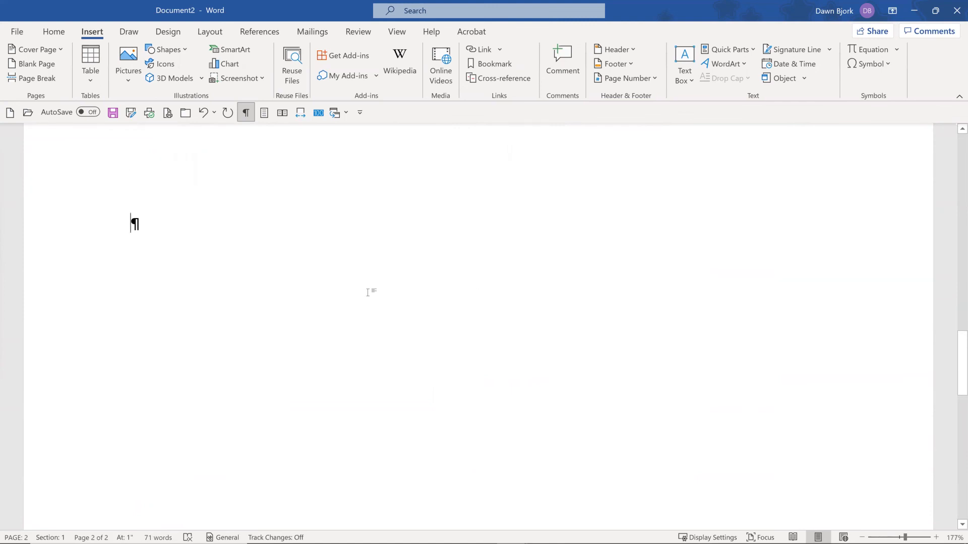
pyautogui.write('chadd')
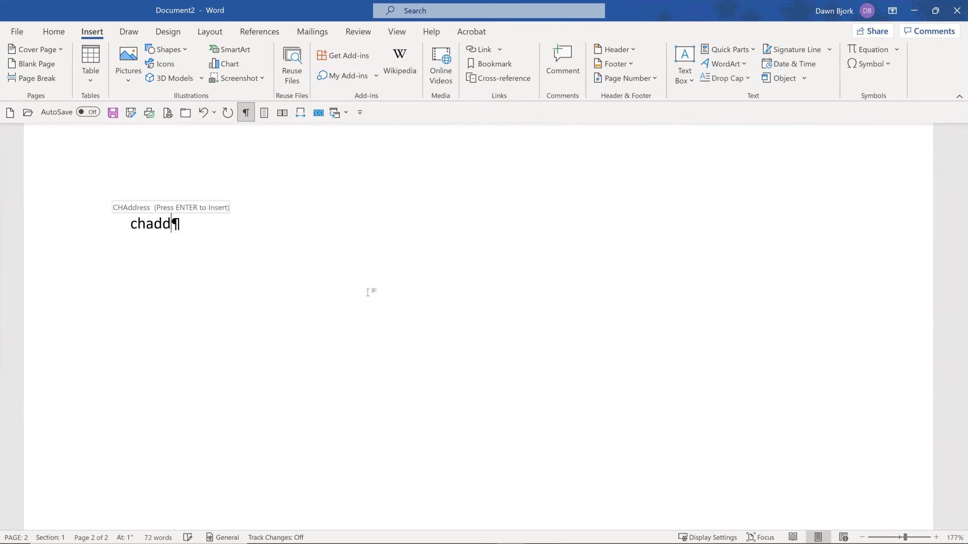
pyautogui.write('ress')
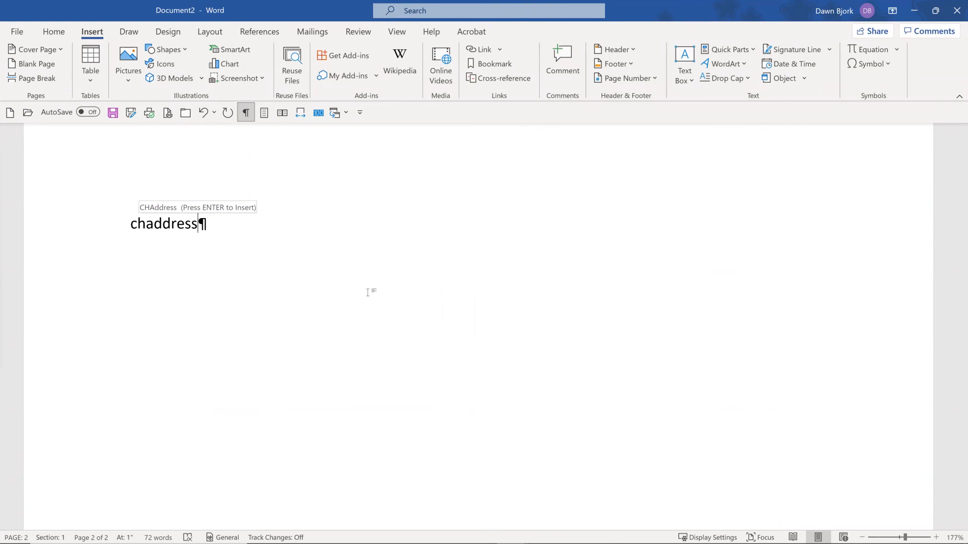
pyautogui.press('Return')
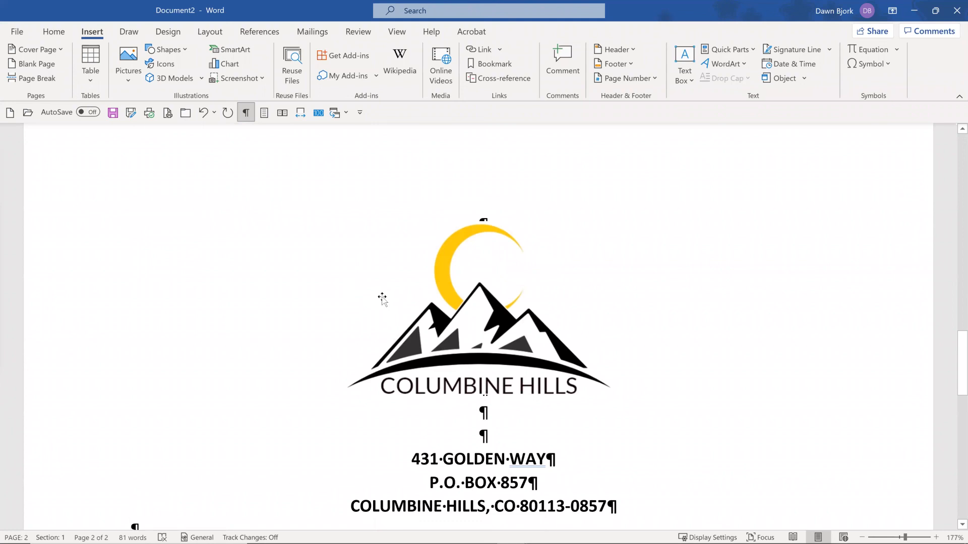
pyautogui.scroll(-3, 357, 285)
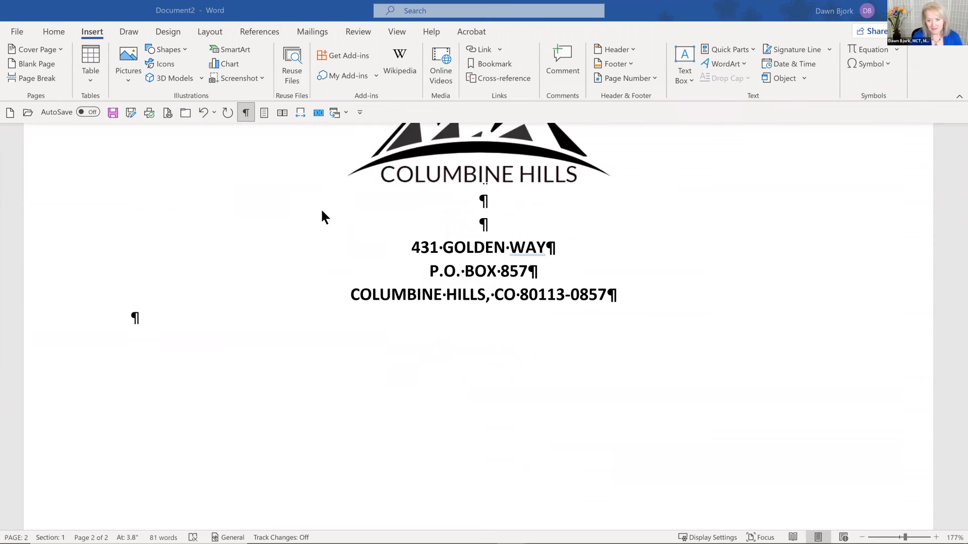
# Bring up the overview of open windows to switch away from Document2
pyautogui.hotkey('alt', 'Tab')
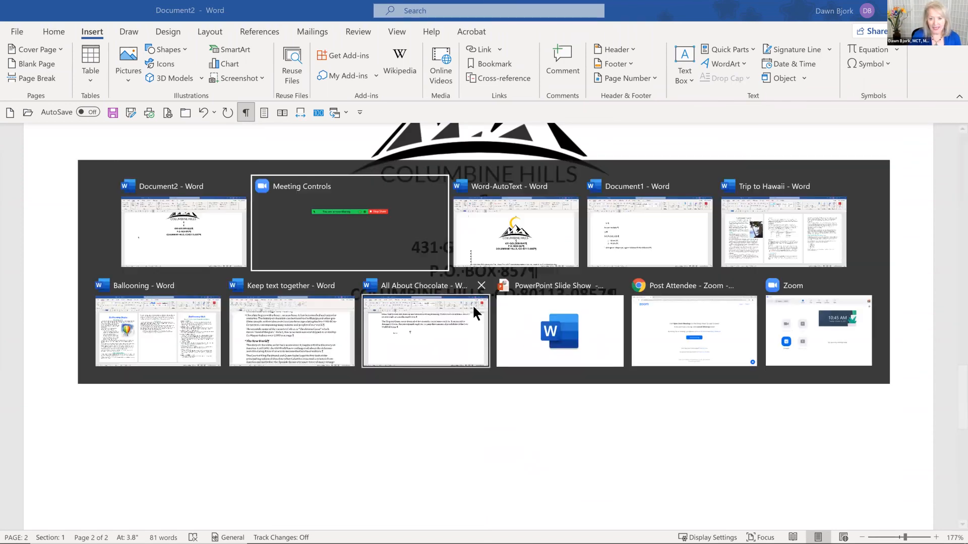